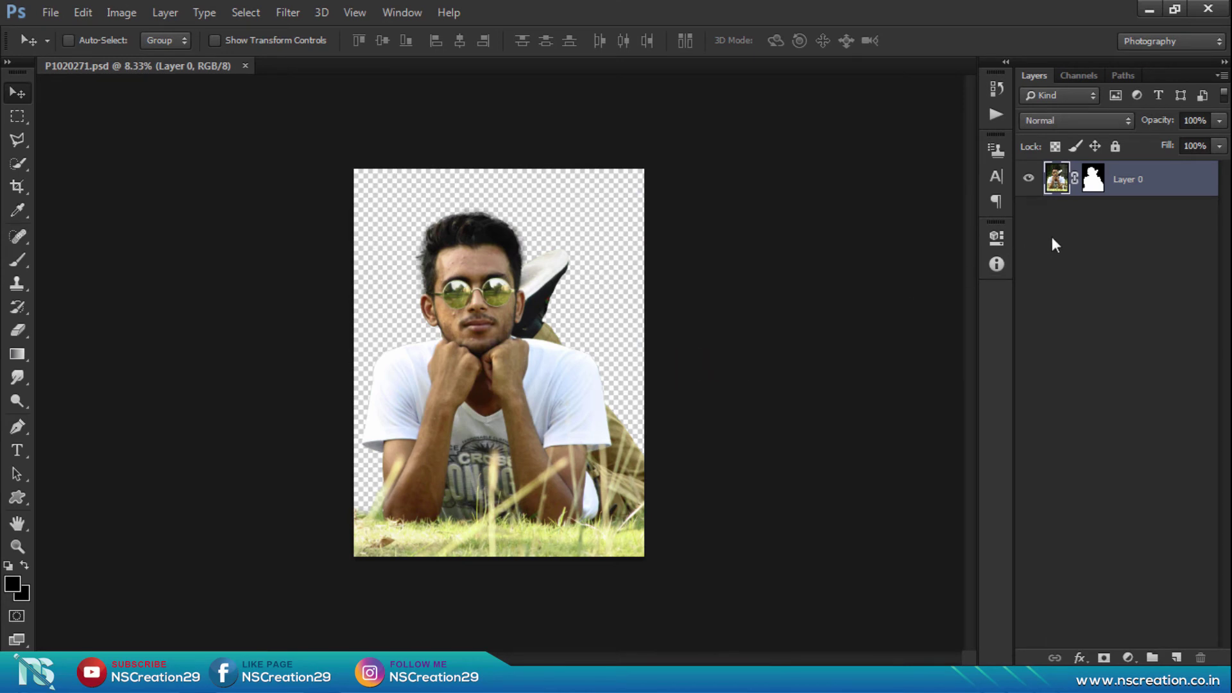
Compare the cutout with the original photo and zoom in on the man's face.
shift+click(1094, 179)
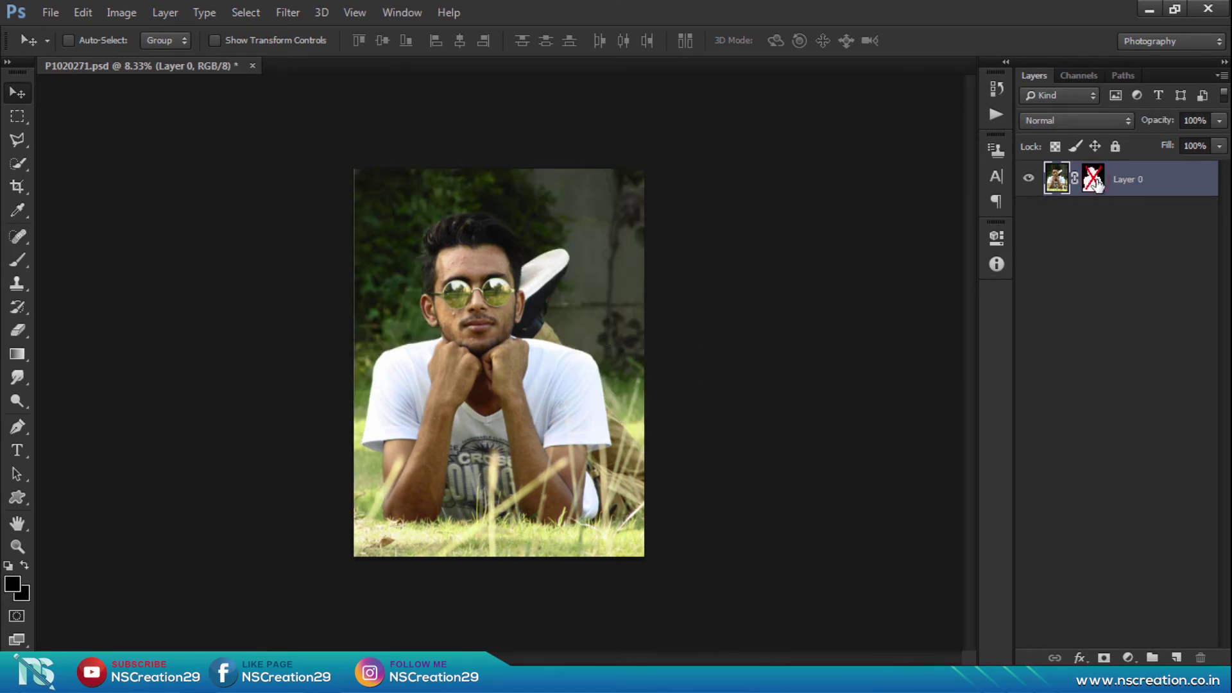
shift+click(1094, 180)
shift+click(1094, 179)
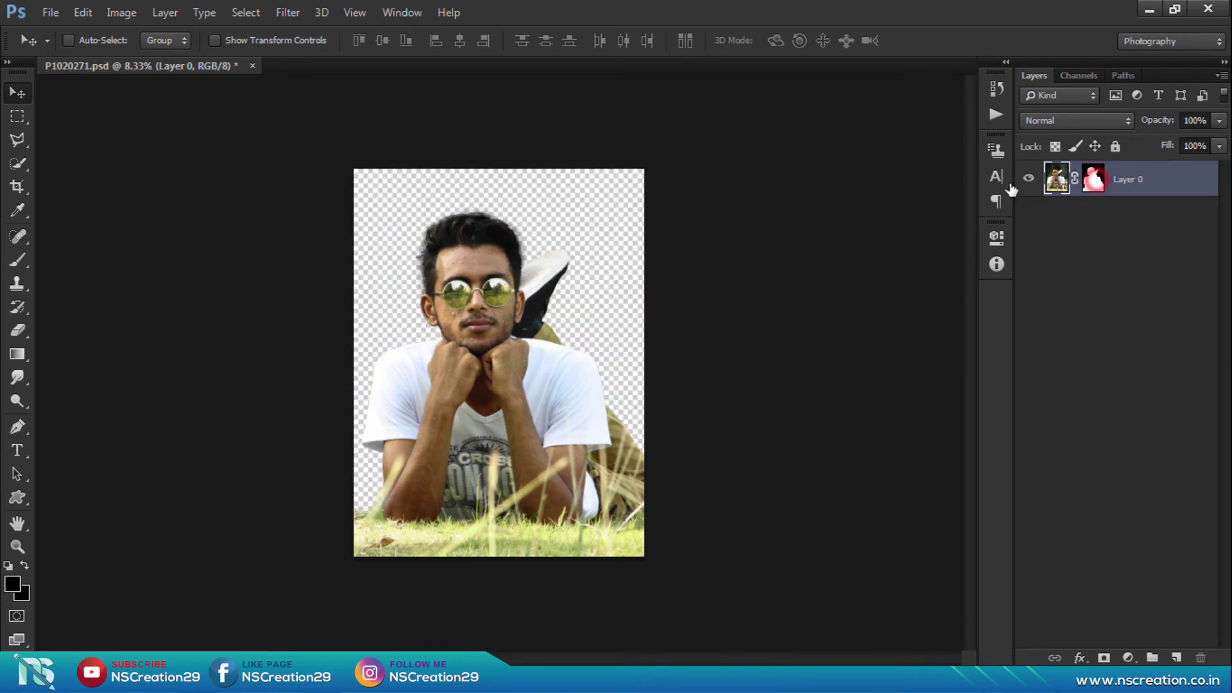
scroll(475, 270, up, 2)
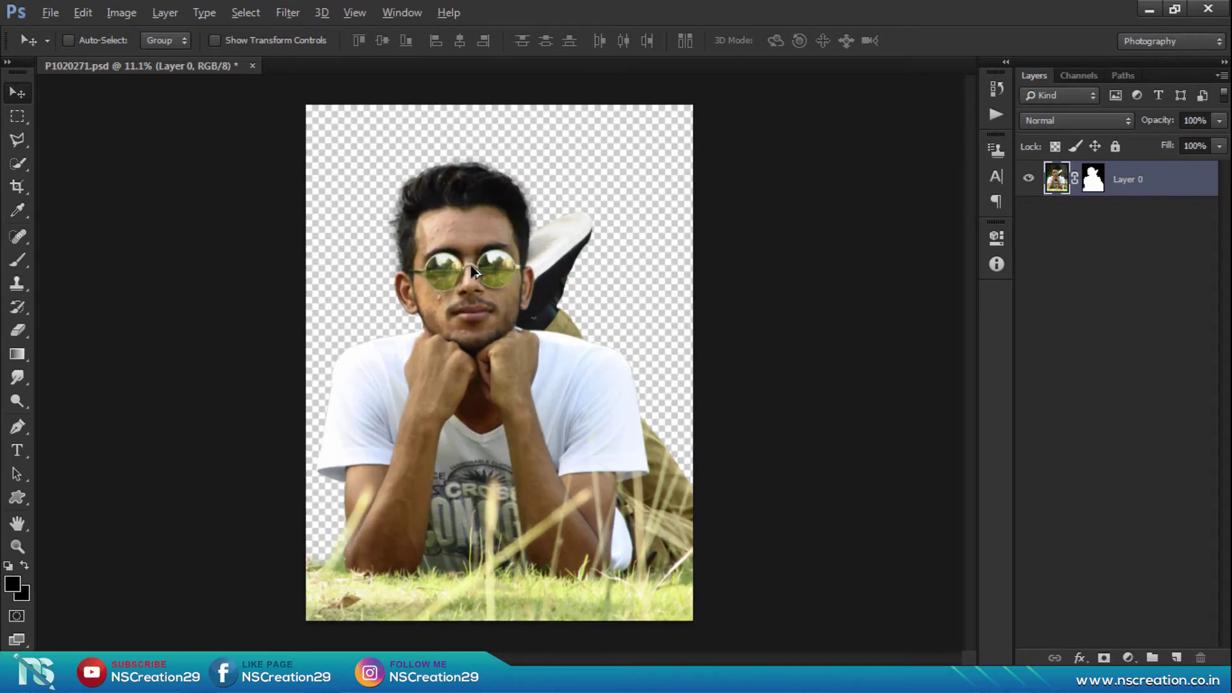
scroll(475, 270, up, 1)
scroll(475, 270, up, 1)
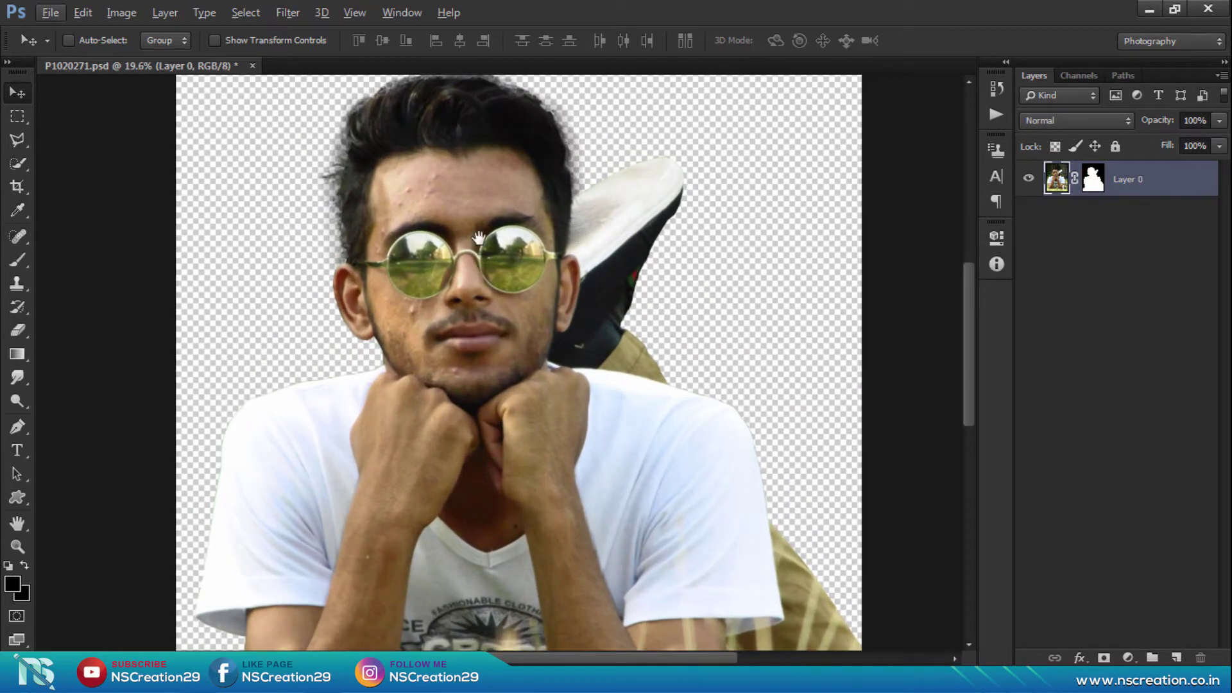
drag(479, 238, 496, 340)
Heal the blemishes on the forehead with a small Spot Healing Brush.
click(28, 240)
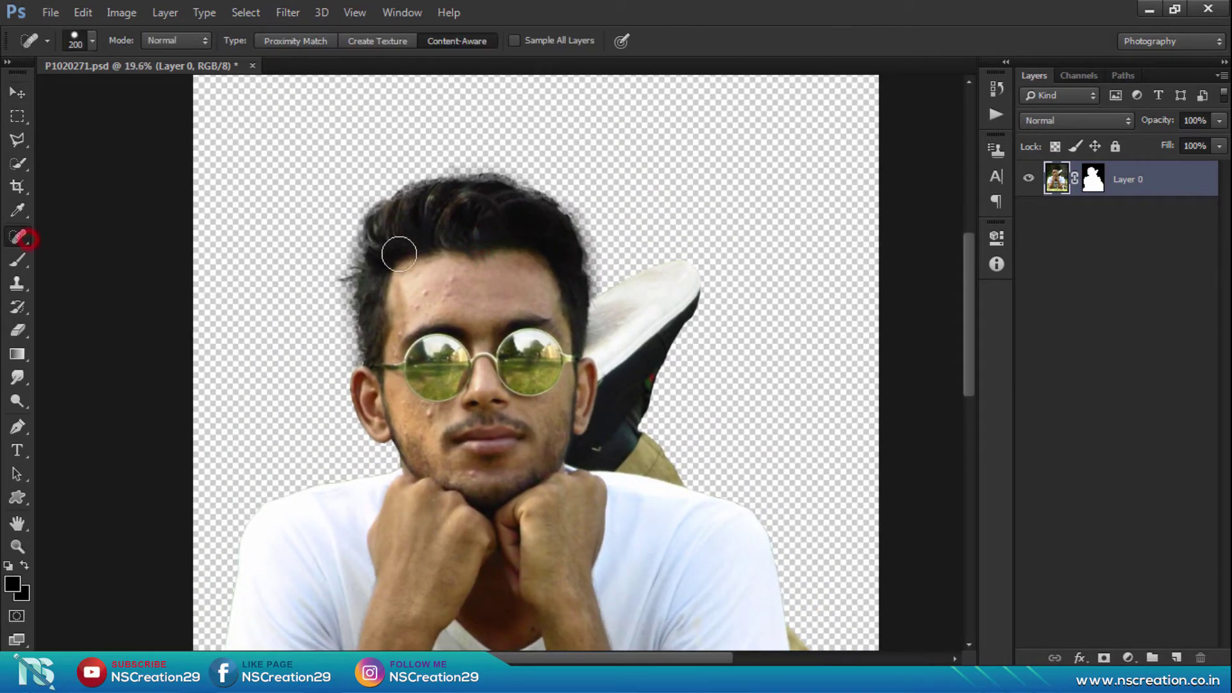
key(bracketleft)
key(bracketleft)
key(bracketleft)
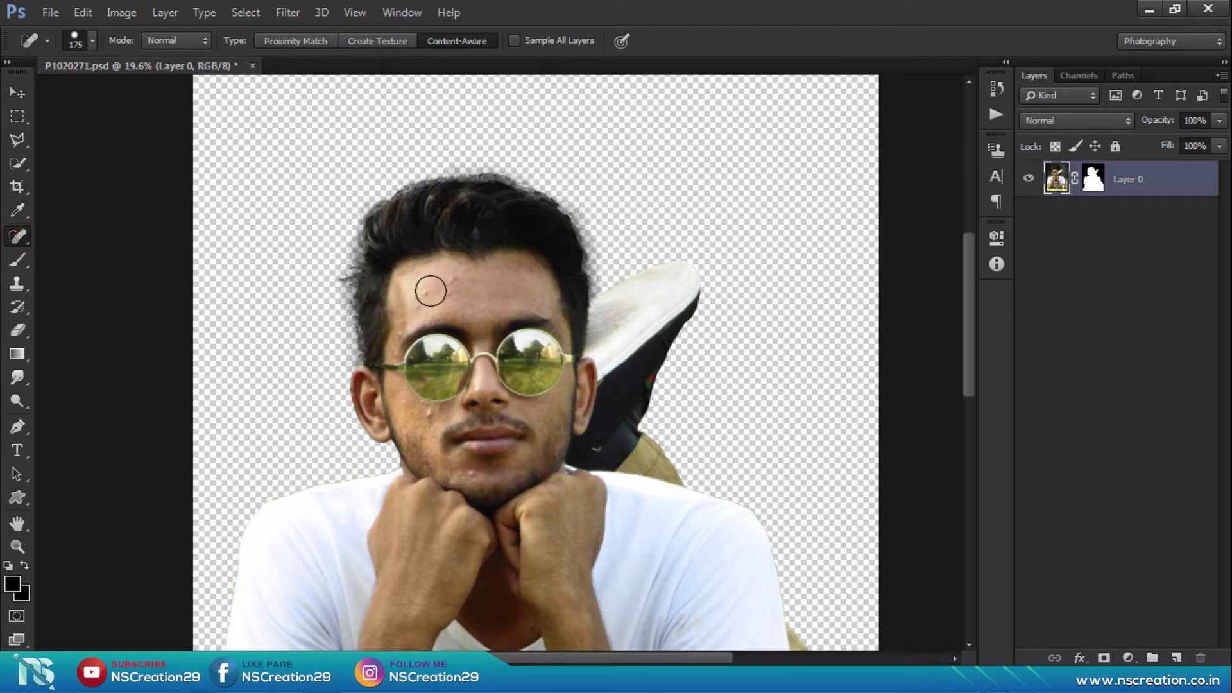
key(bracketleft)
key(bracketleft)
key(bracketleft)
click(425, 294)
click(417, 307)
key(bracketleft)
click(450, 281)
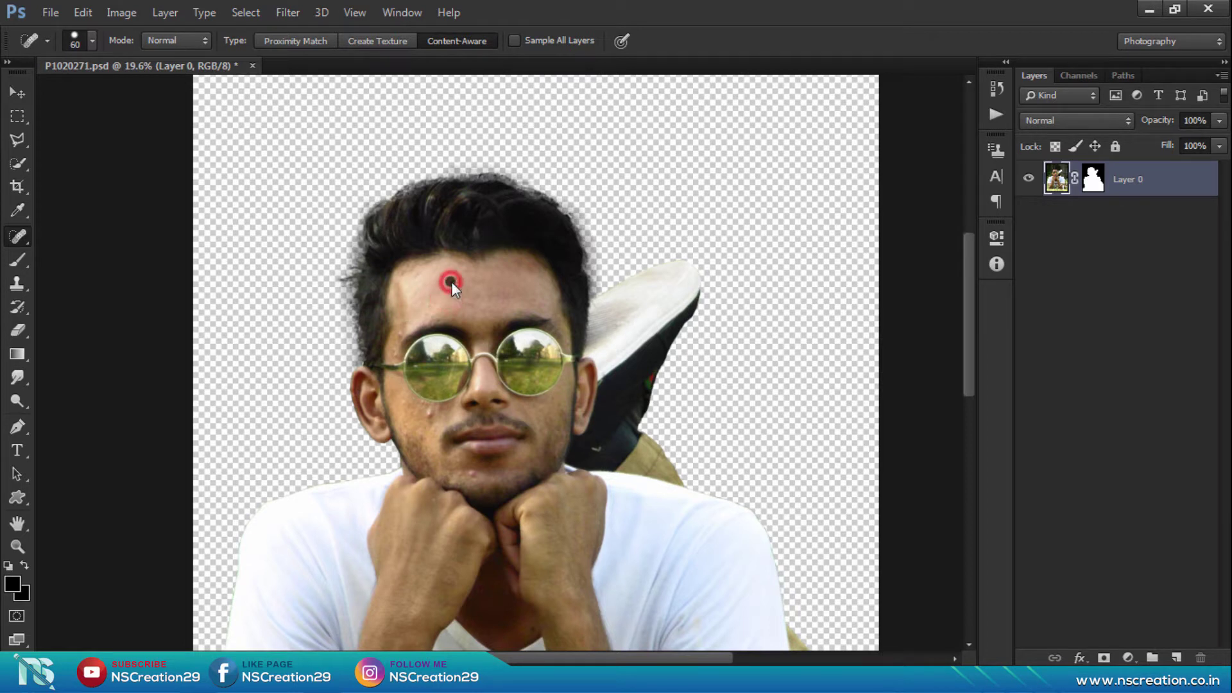
click(449, 279)
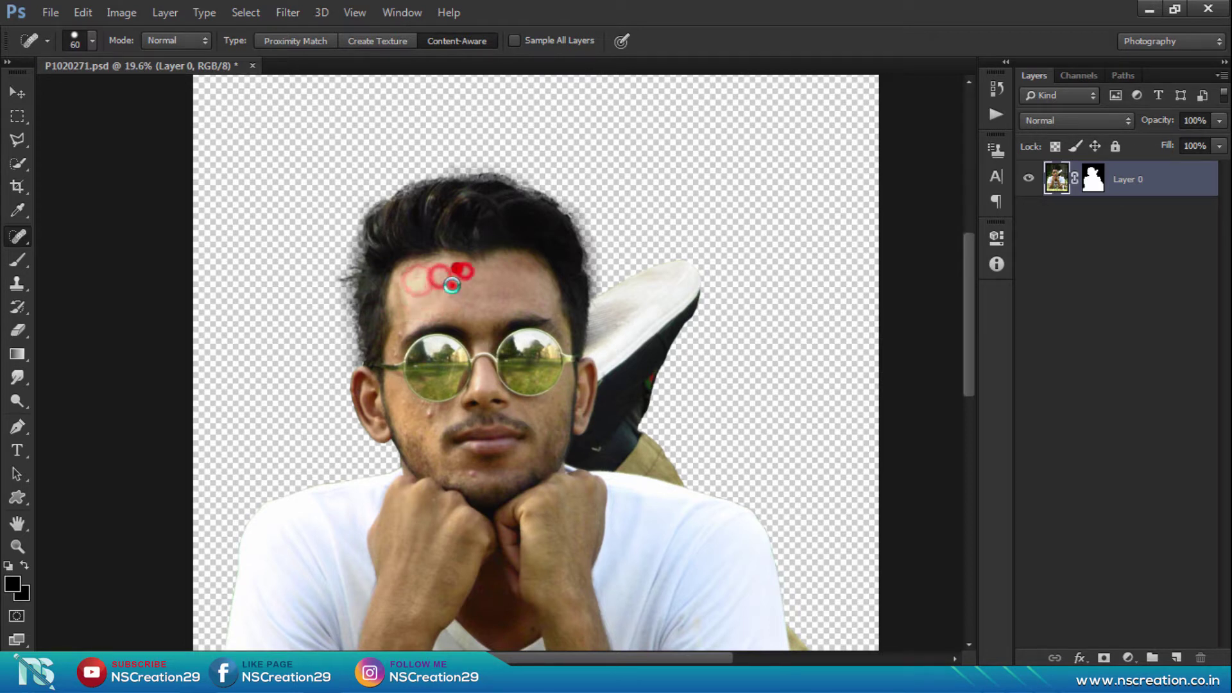
key(bracketleft)
Heal the spots beside the left eye, on the left cheek, chin, right jaw and glasses' edge.
click(395, 345)
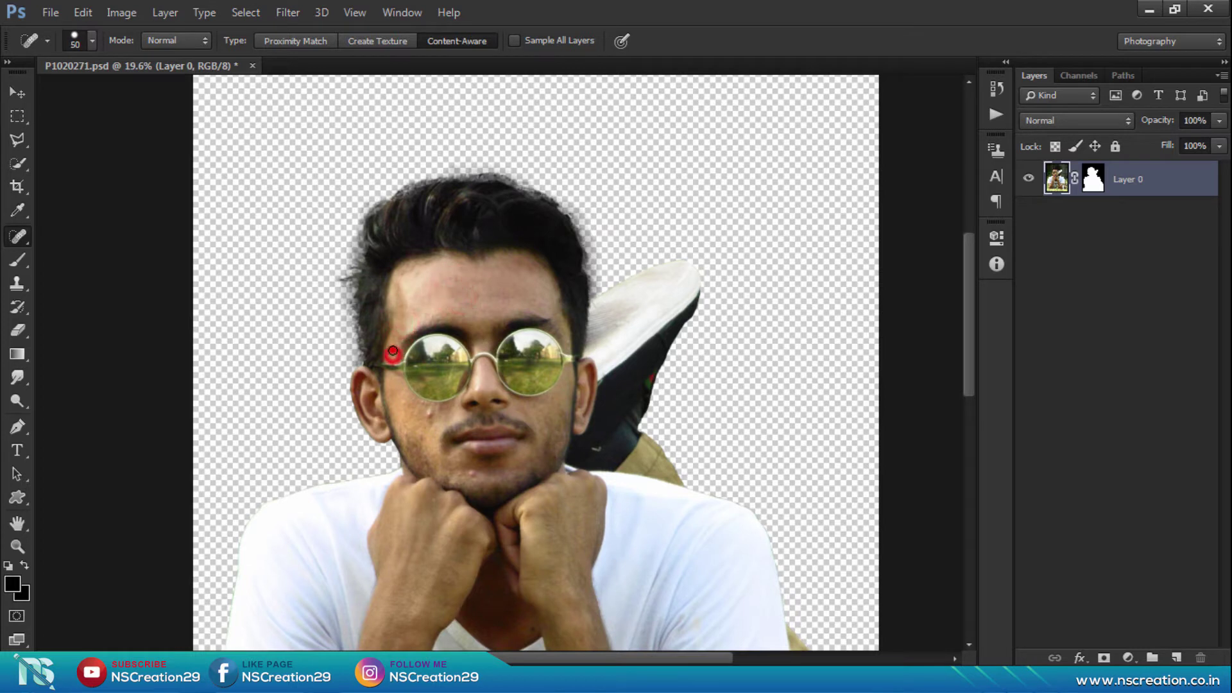
key(bracketright)
key(bracketright)
key(bracketright)
click(420, 409)
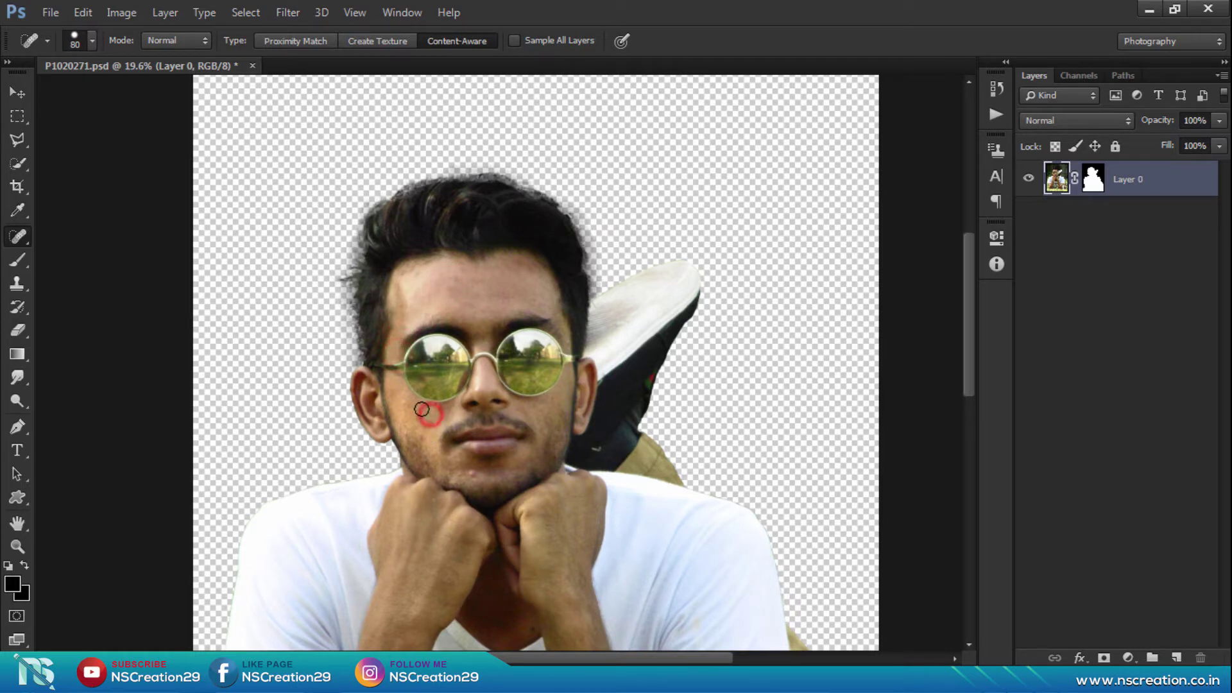
drag(430, 413, 446, 416)
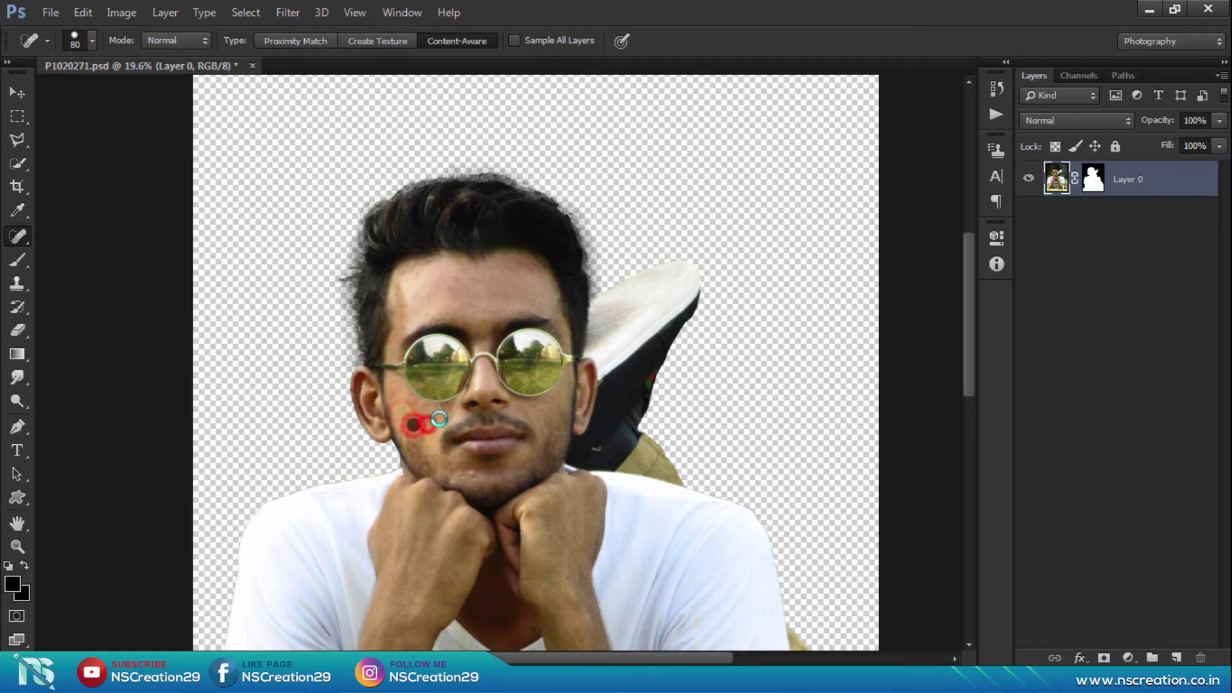
click(436, 404)
key(bracketleft)
key(bracketleft)
key(bracketleft)
click(467, 473)
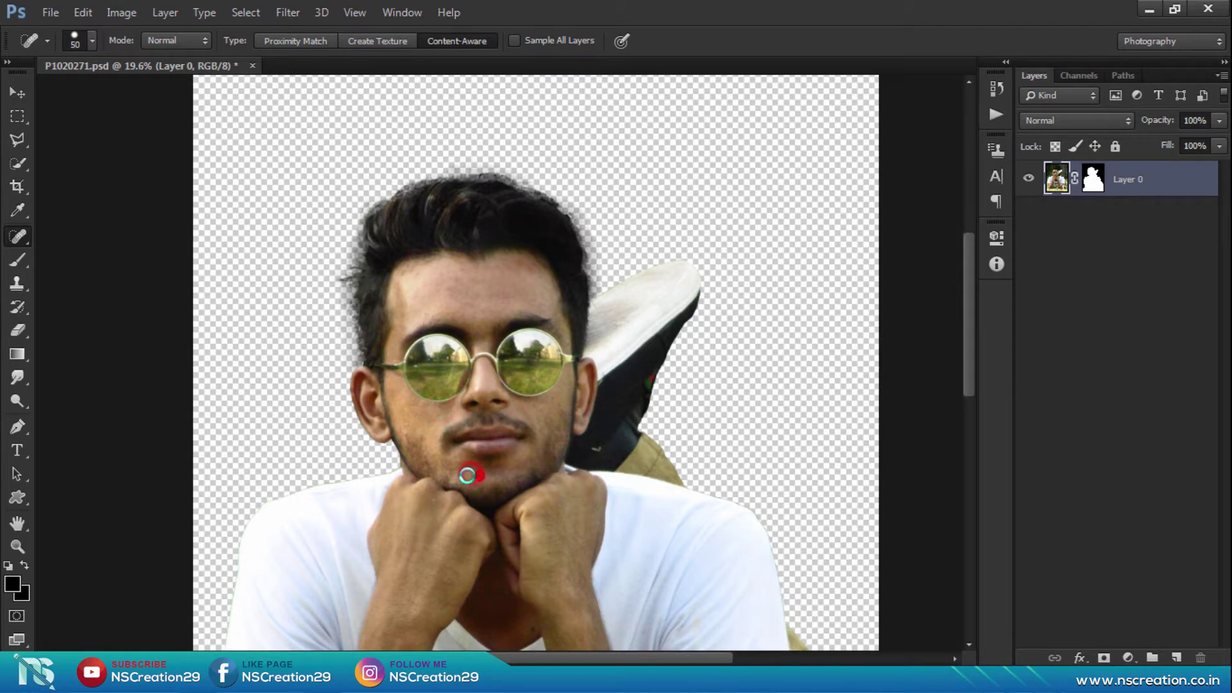
click(408, 430)
click(464, 471)
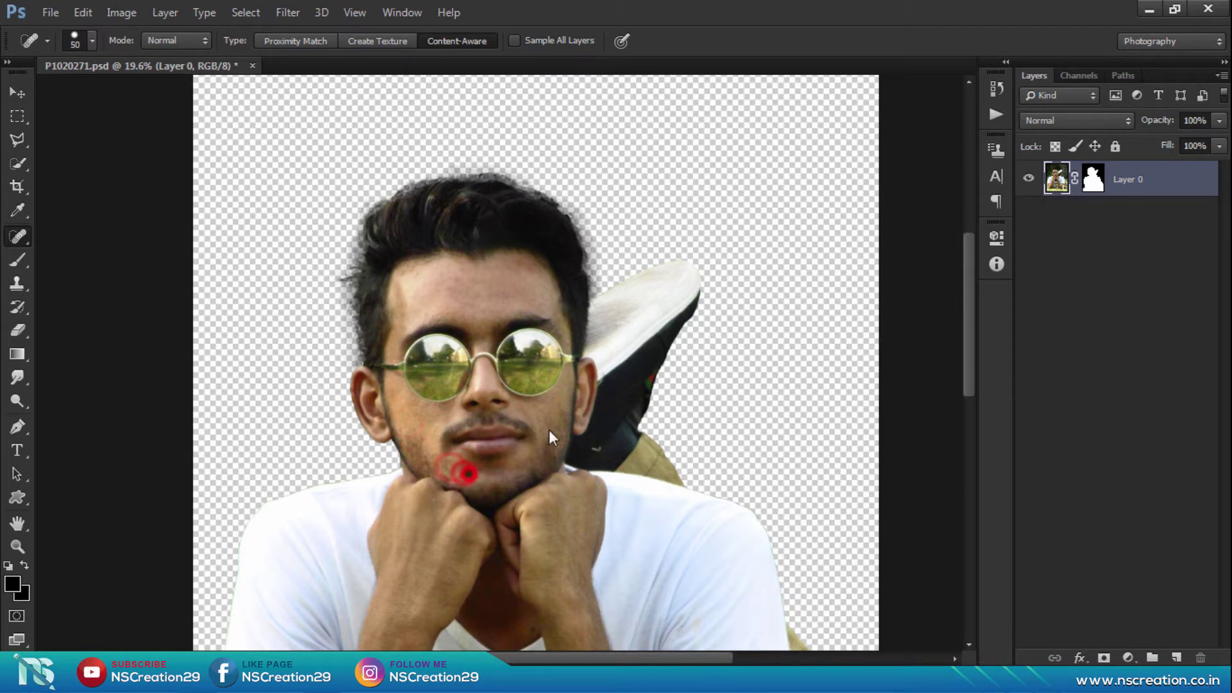
click(558, 444)
click(462, 473)
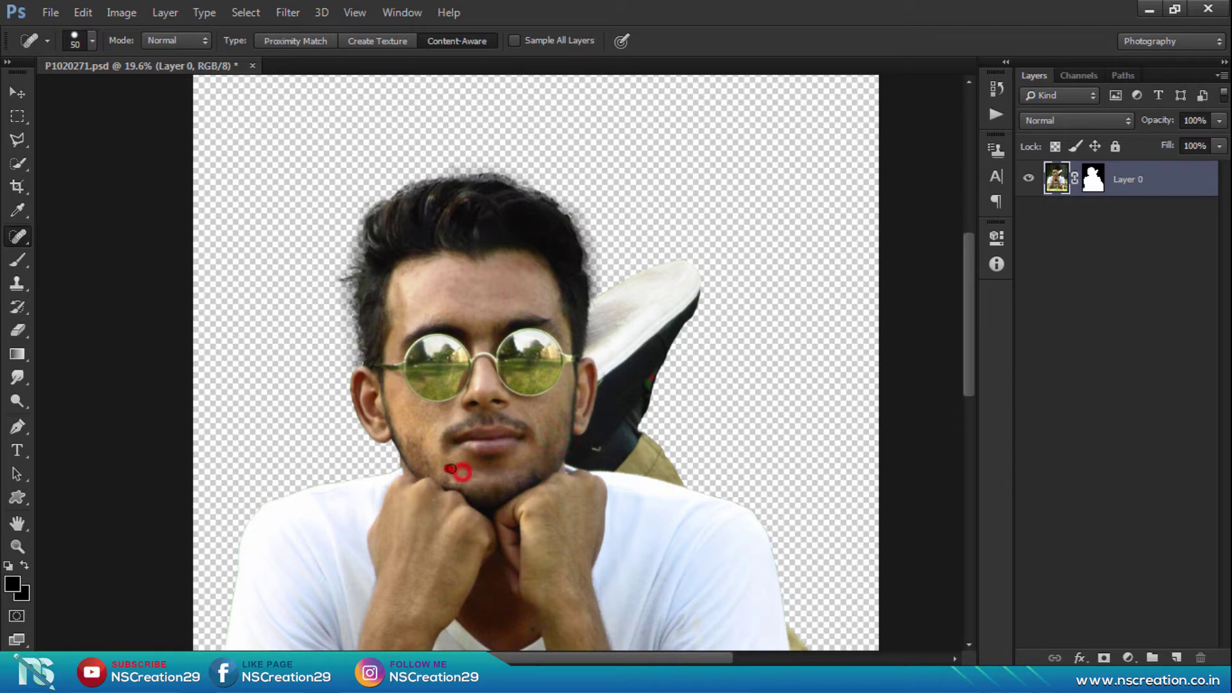
click(571, 347)
Extend the canvas upward above the man's head with the Crop tool.
key(v)
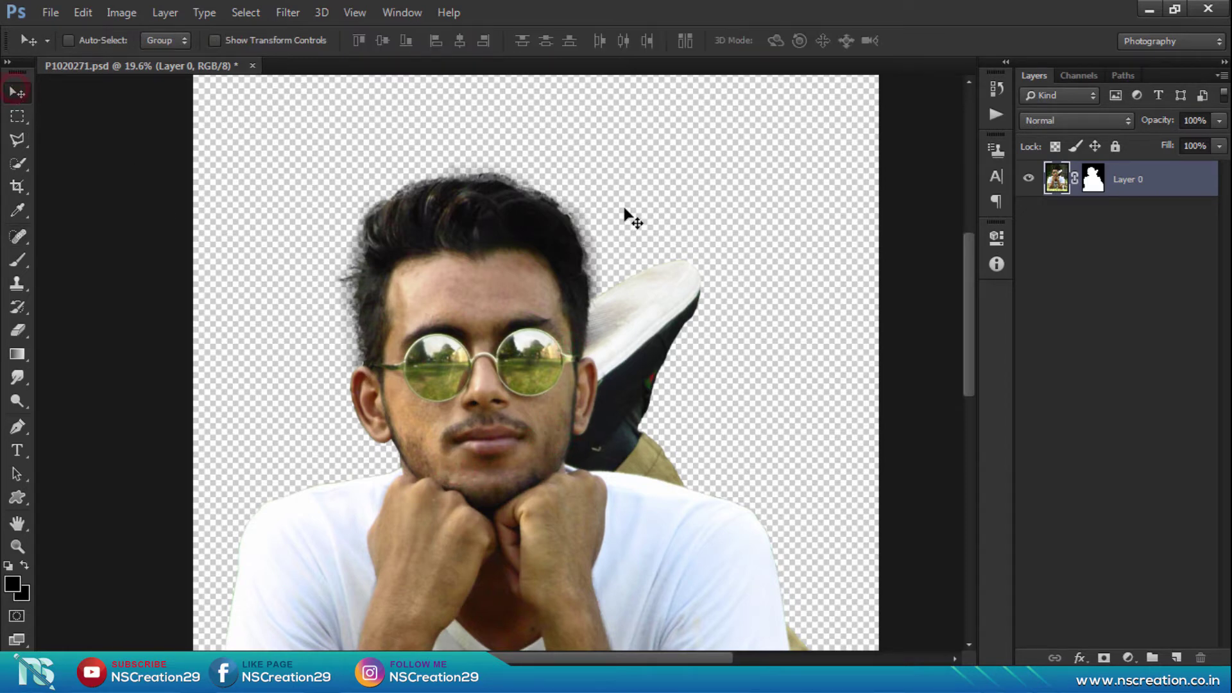
scroll(632, 233, down, 2)
scroll(633, 233, down, 2)
scroll(635, 236, down, 1)
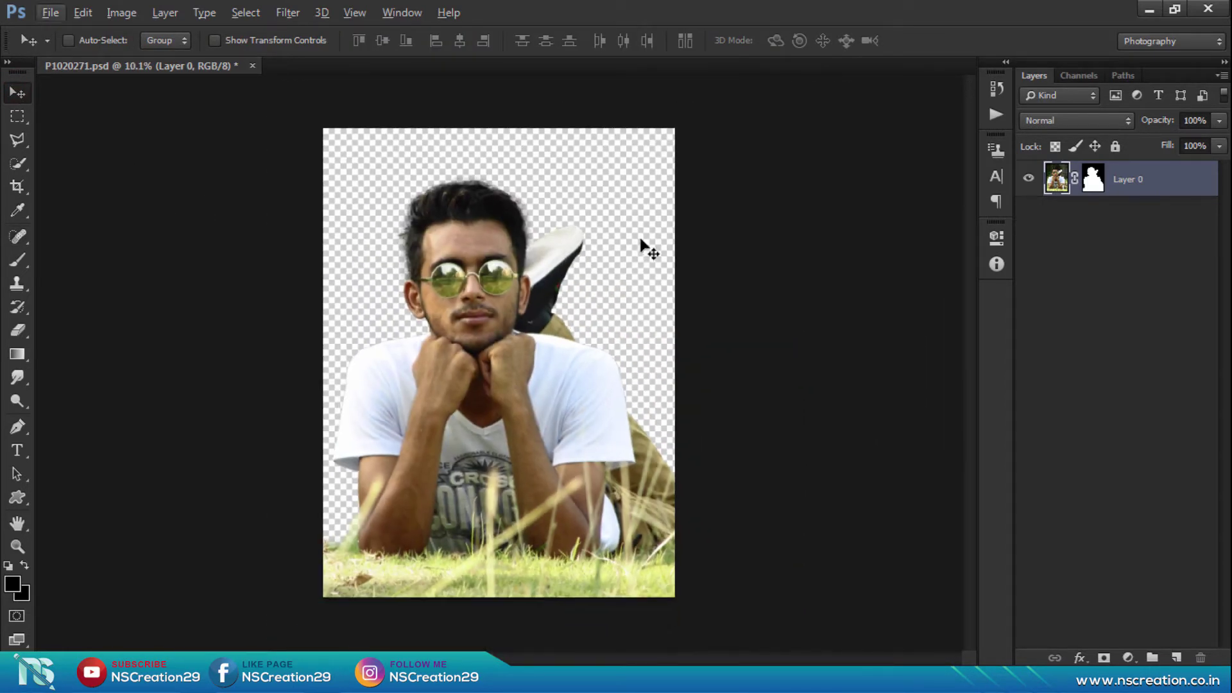
click(794, 233)
click(25, 187)
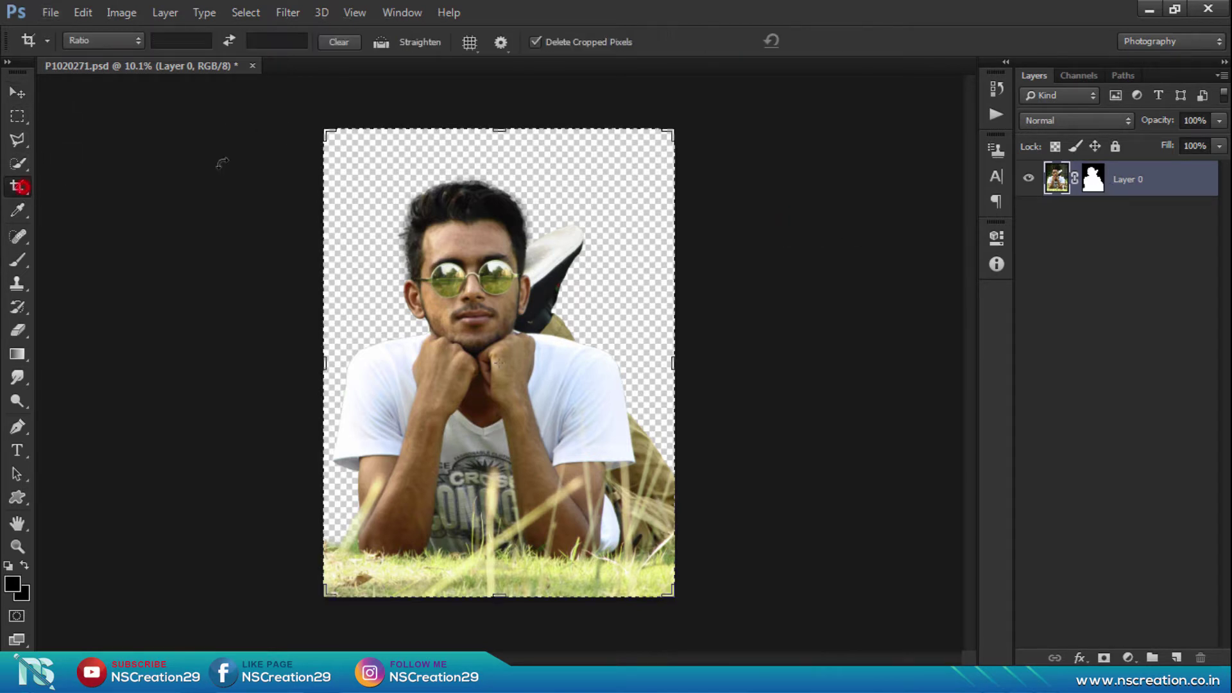
drag(506, 129, 502, 92)
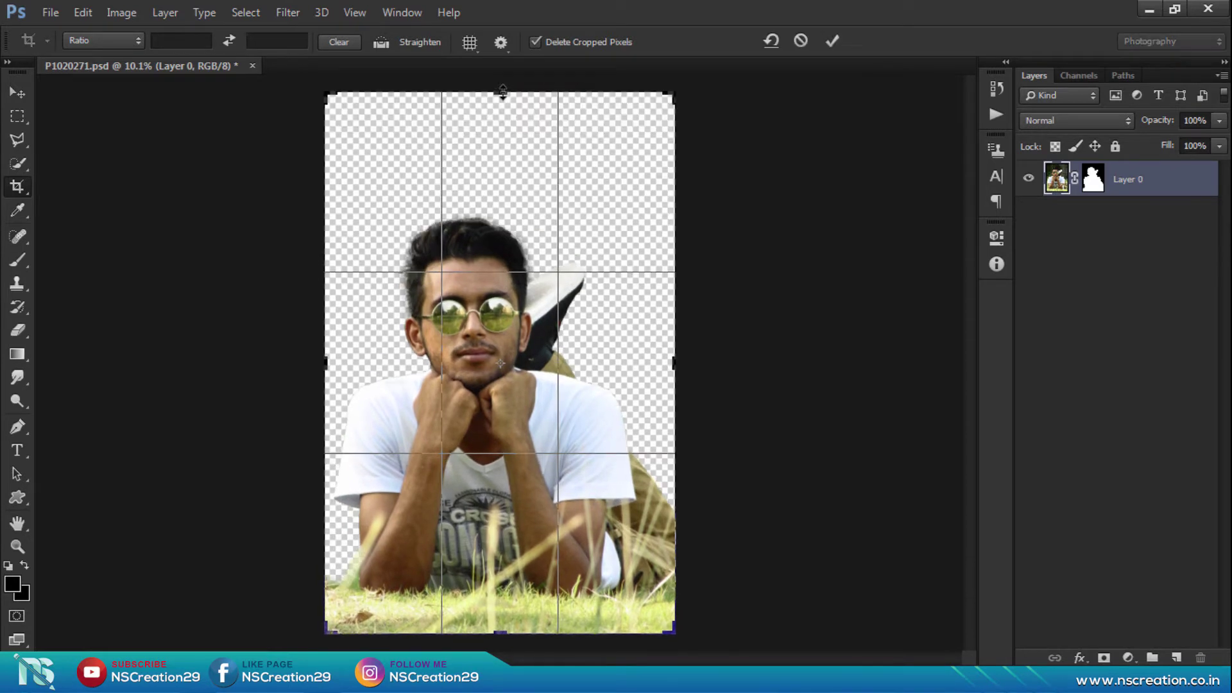
click(835, 41)
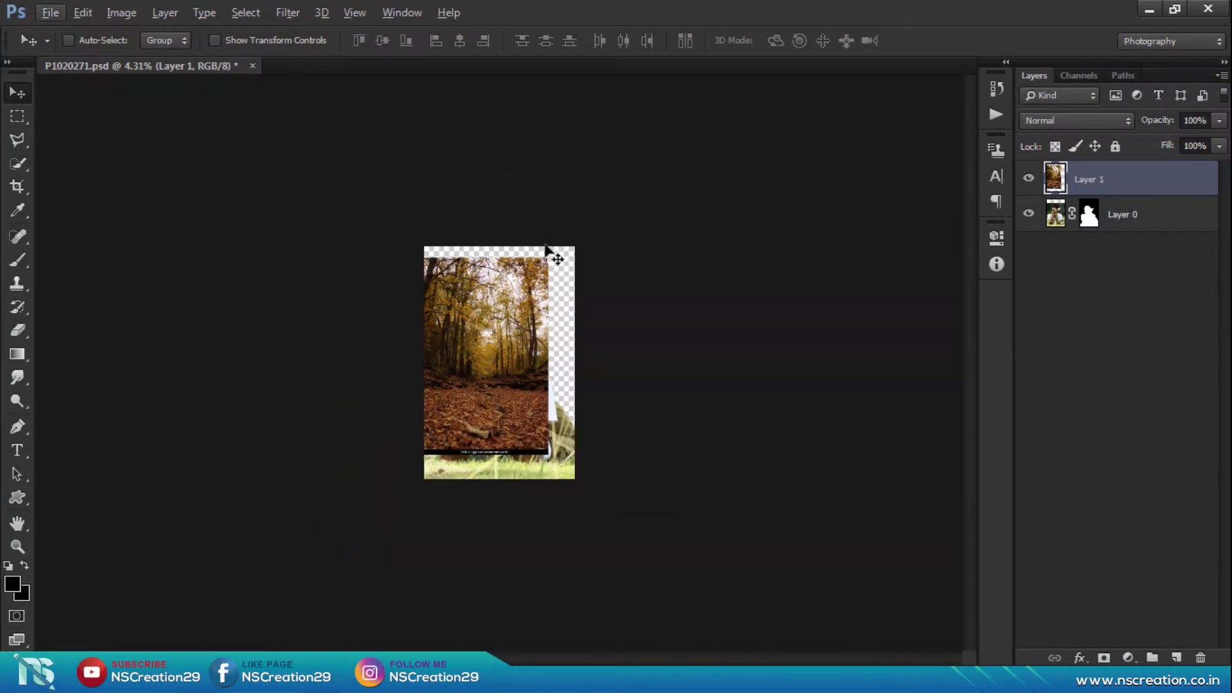
Scale the forest photo up to about 235% and move its layer below the man's.
key(ctrl+t)
drag(550, 455, 732, 527)
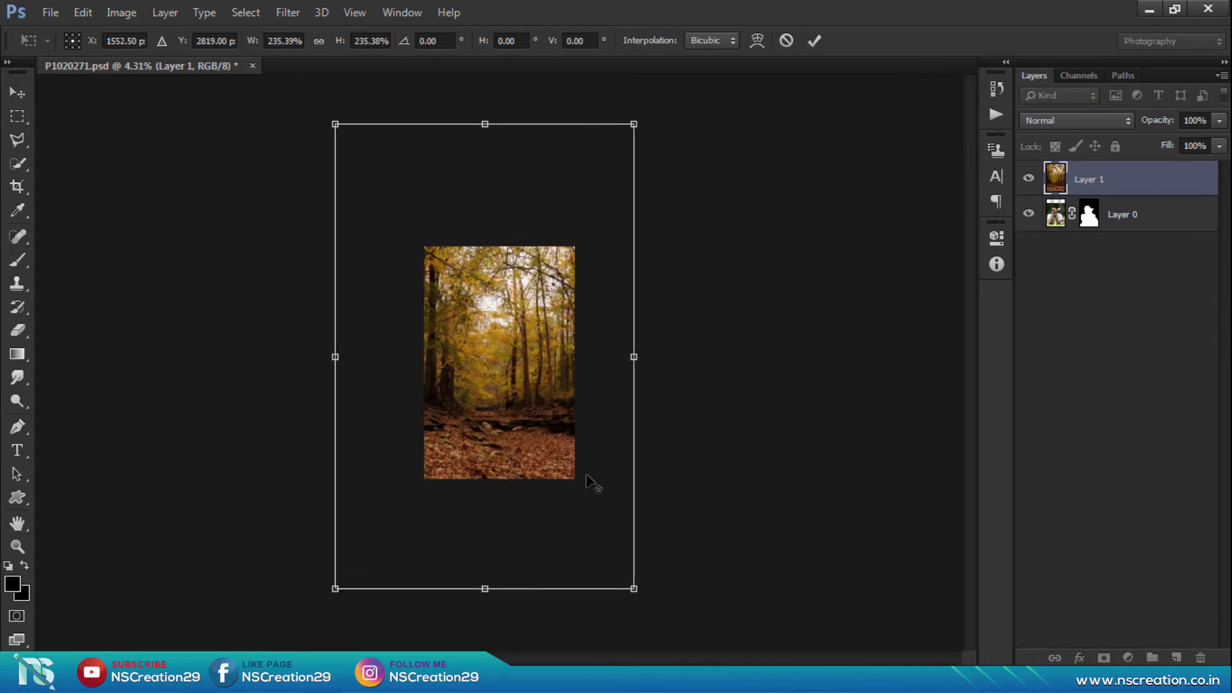
drag(575, 468, 551, 483)
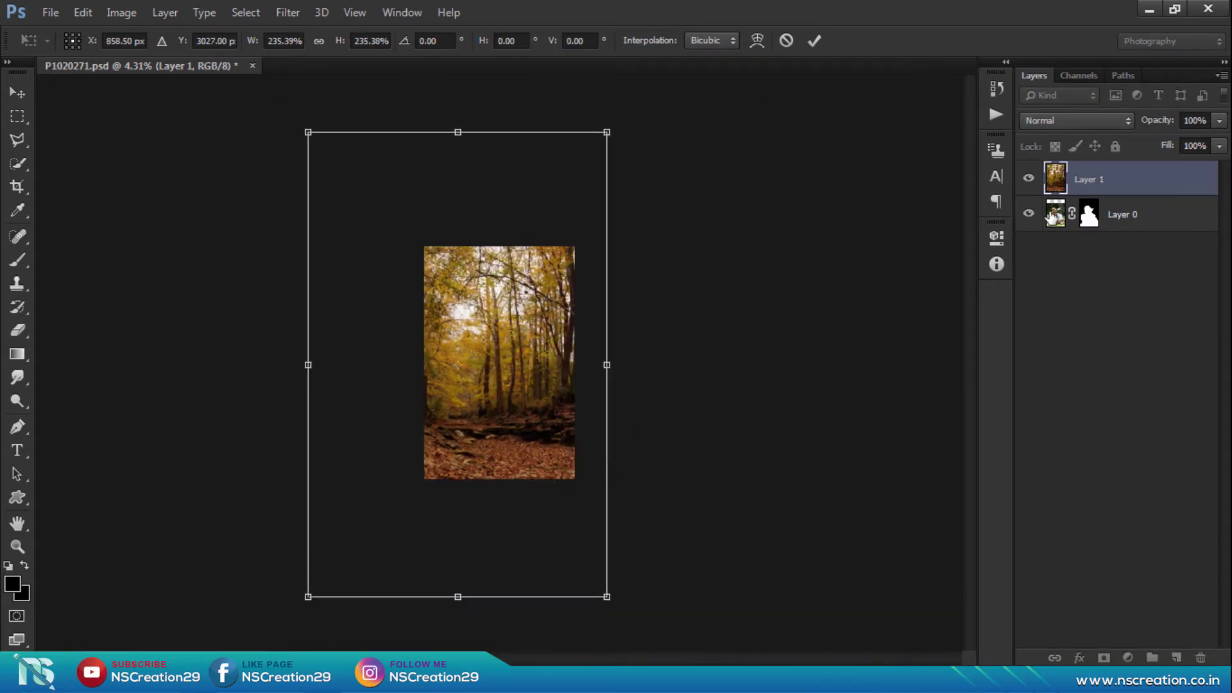
click(814, 40)
drag(1117, 183, 1113, 222)
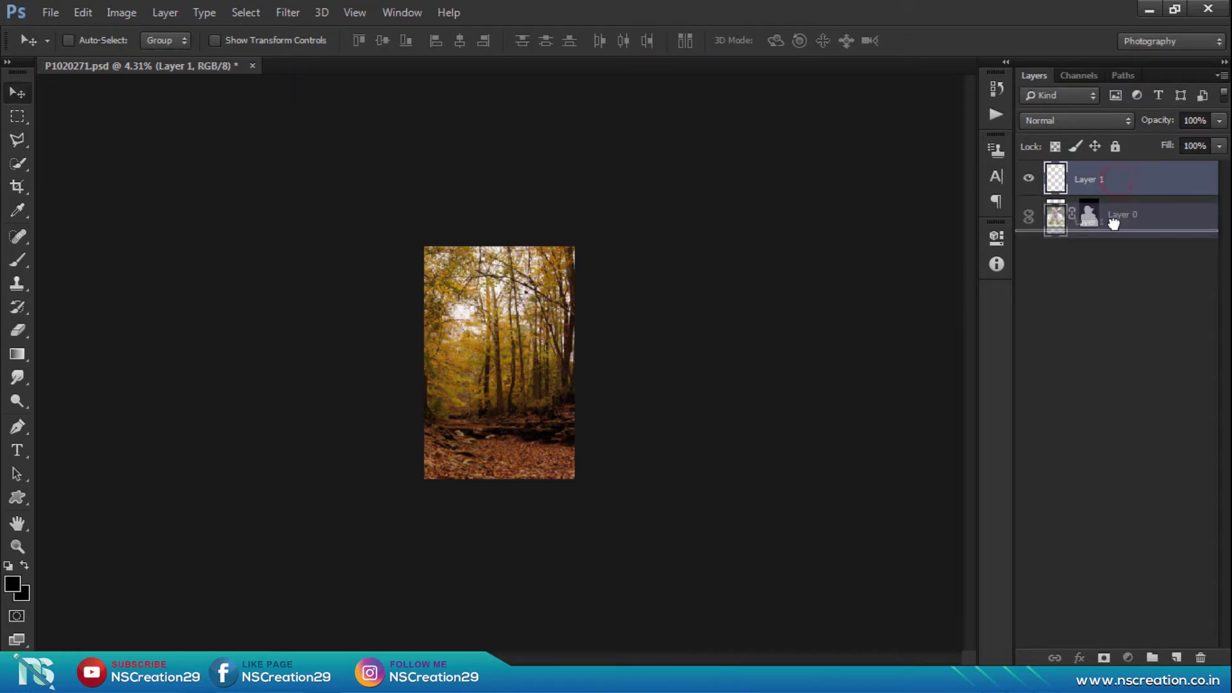
drag(698, 356, 687, 353)
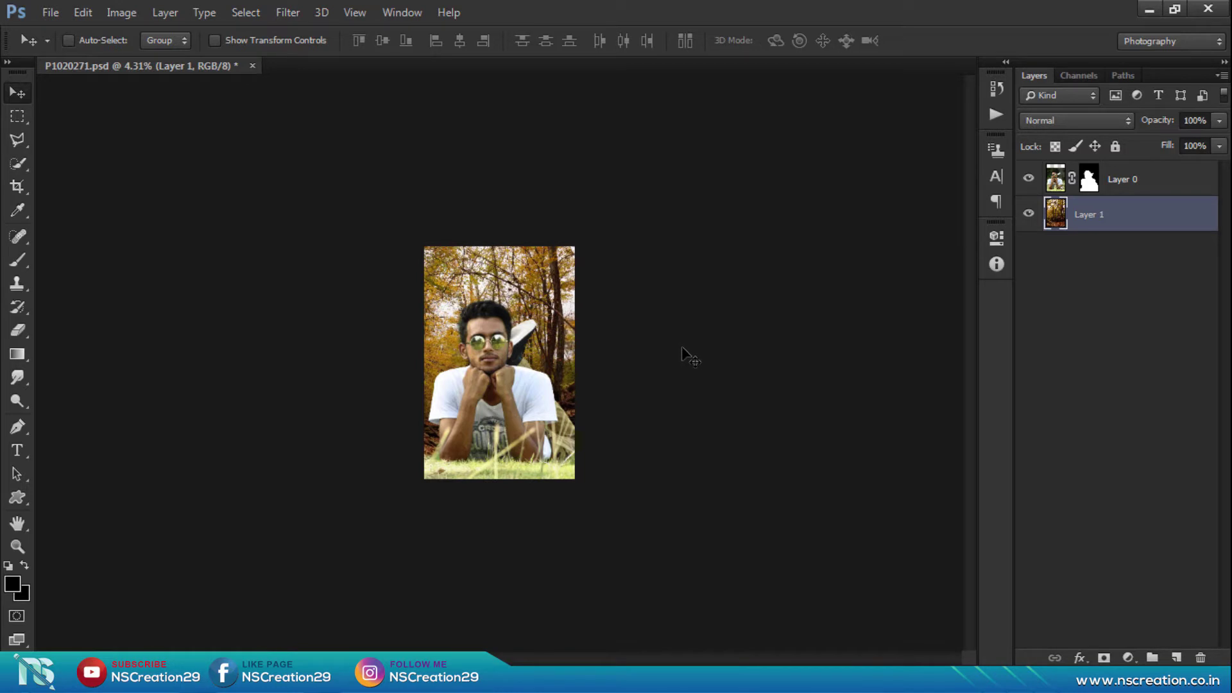
Enlarge the forest background to about 126% and reposition it behind the man.
key(ctrl+t)
drag(590, 594, 678, 623)
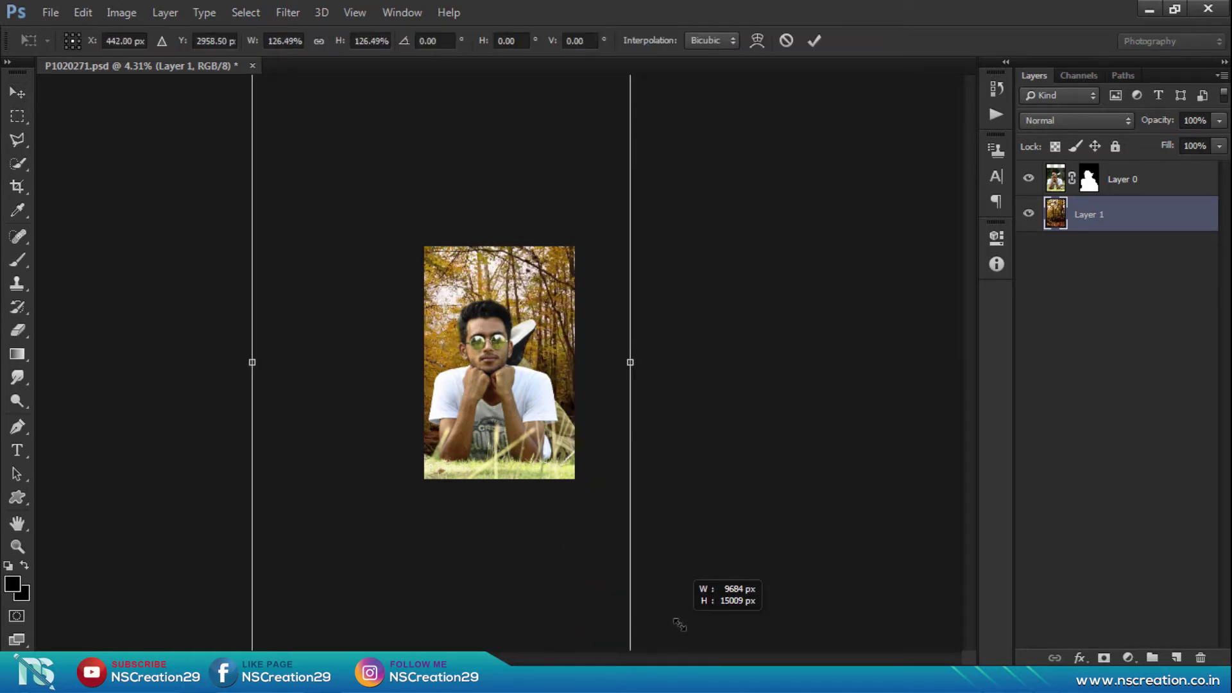
drag(679, 623, 682, 625)
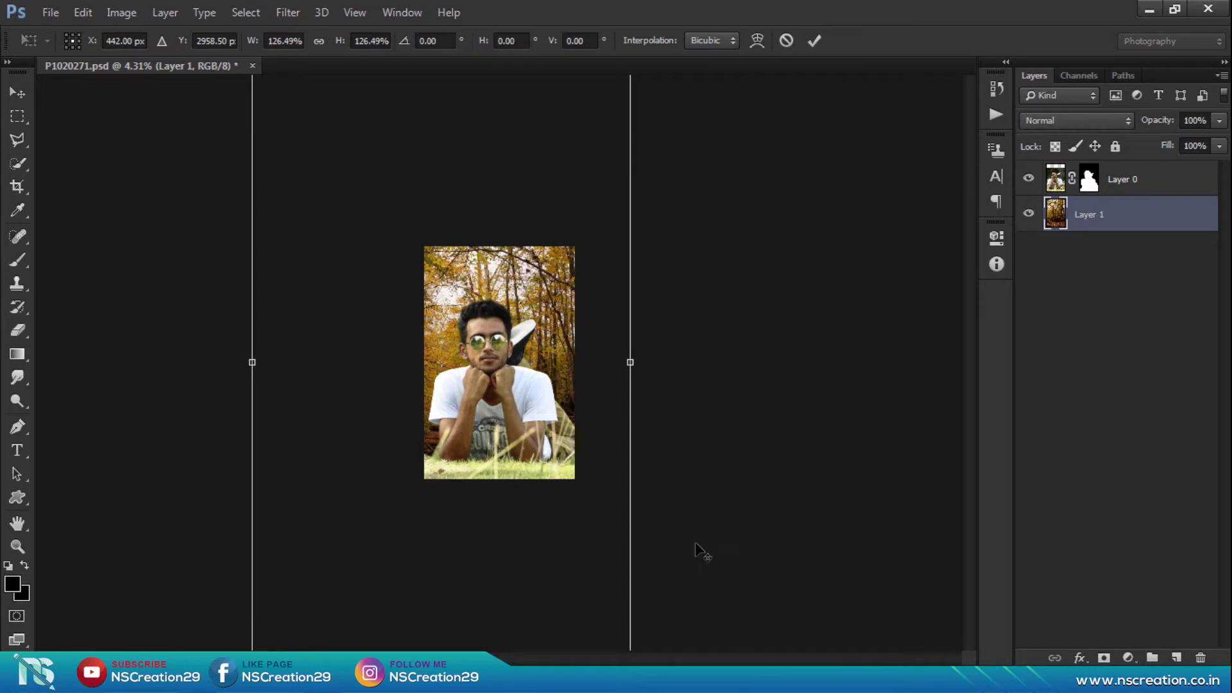
click(819, 39)
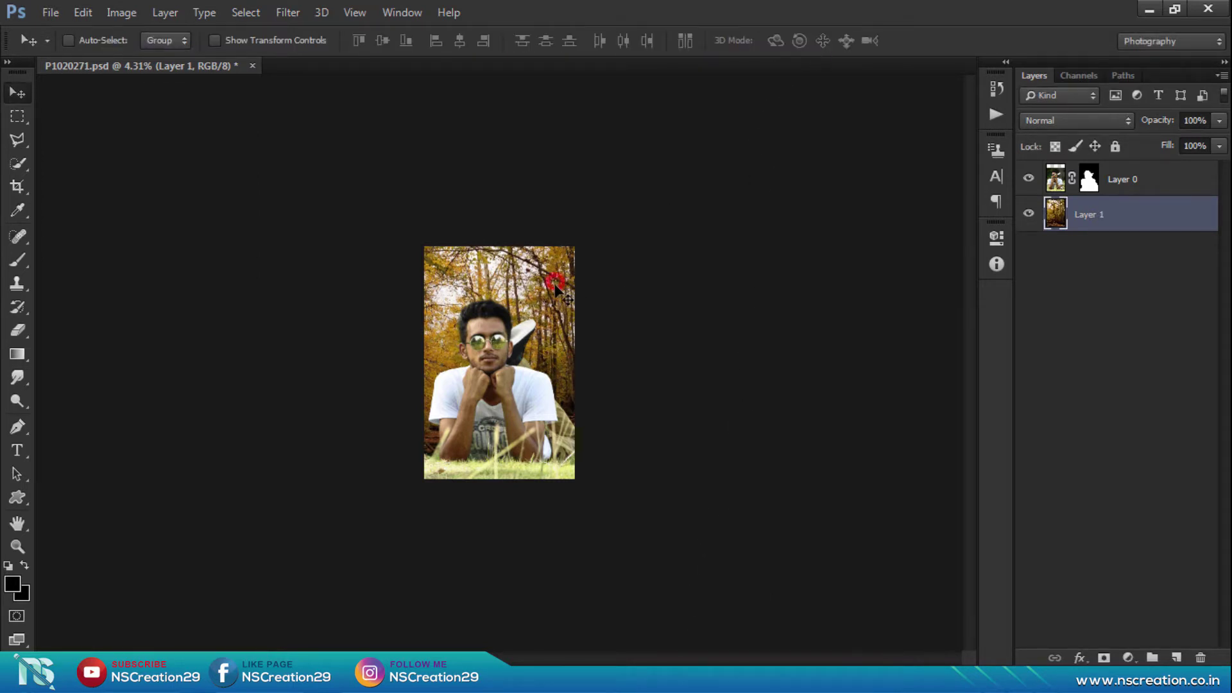
scroll(555, 291, up, 1)
scroll(556, 290, up, 1)
scroll(555, 291, up, 1)
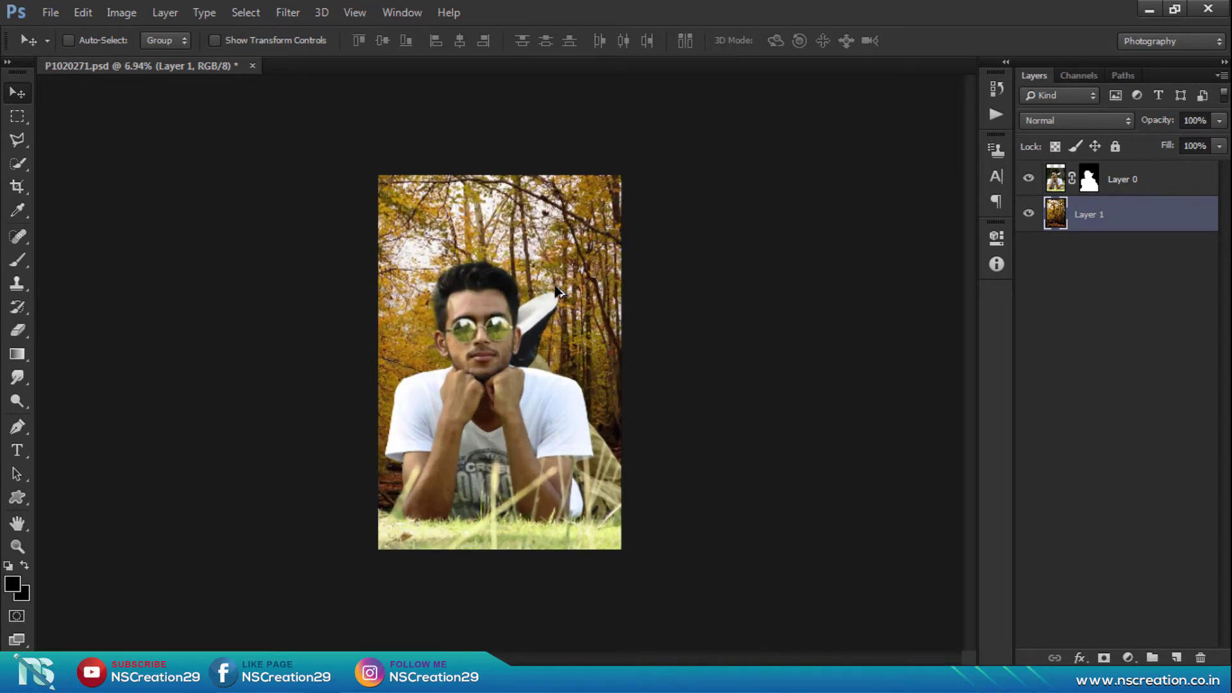
scroll(556, 291, up, 1)
scroll(556, 291, up, 1)
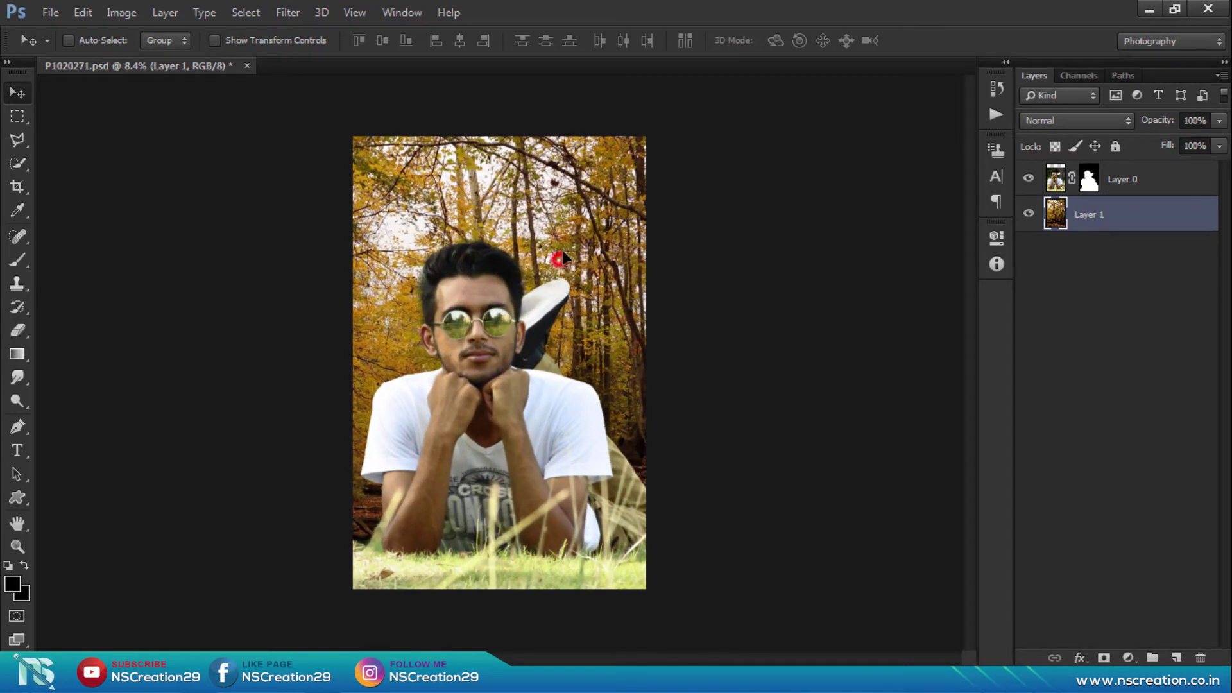
drag(561, 262, 567, 264)
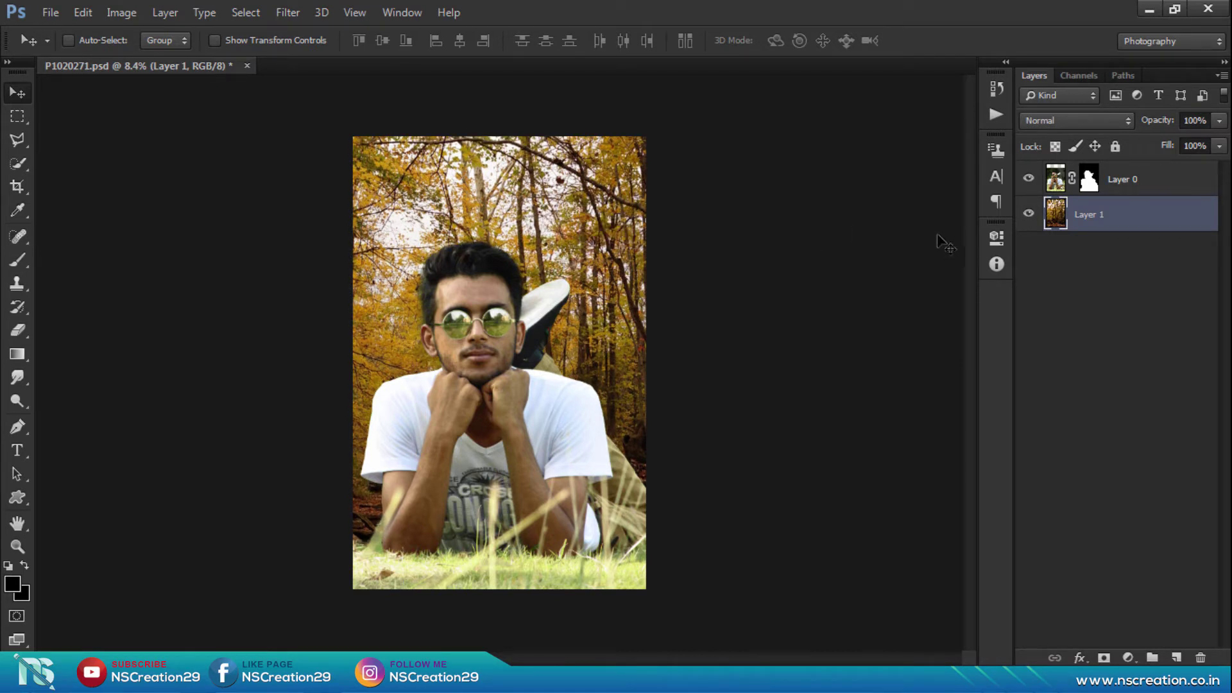
Add a Color Balance adjustment above the man's layer with Cyan-Red shifted to +16.
click(1056, 183)
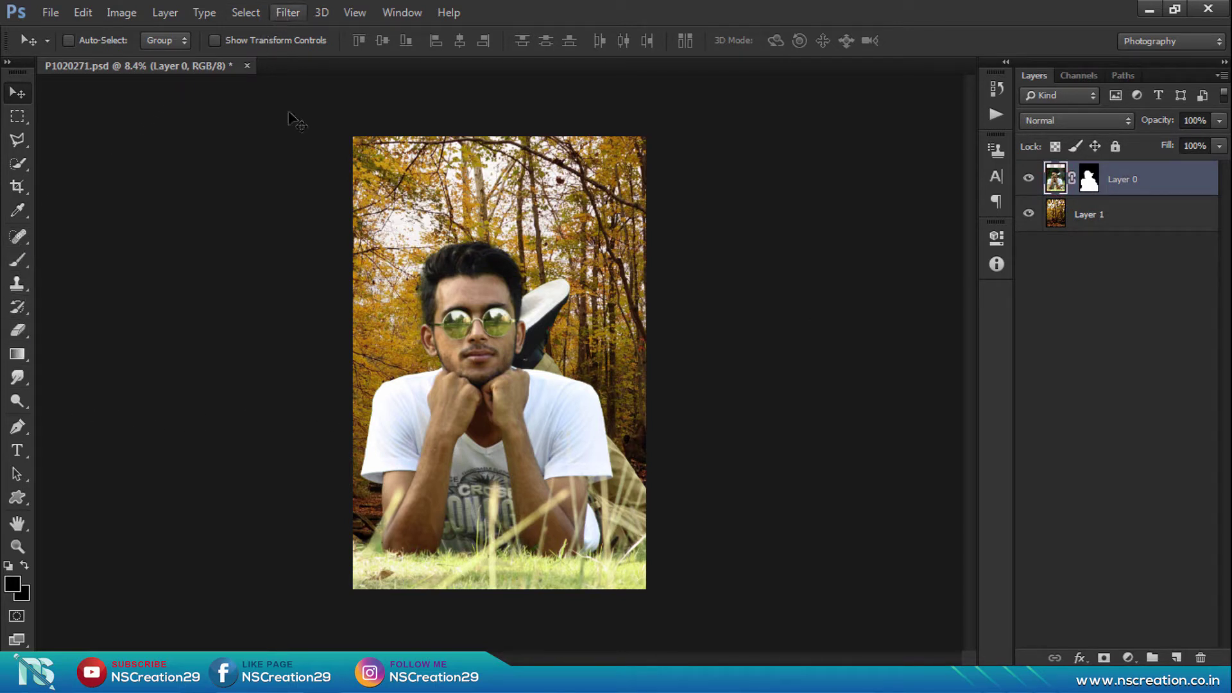
click(830, 212)
click(1055, 181)
click(1127, 655)
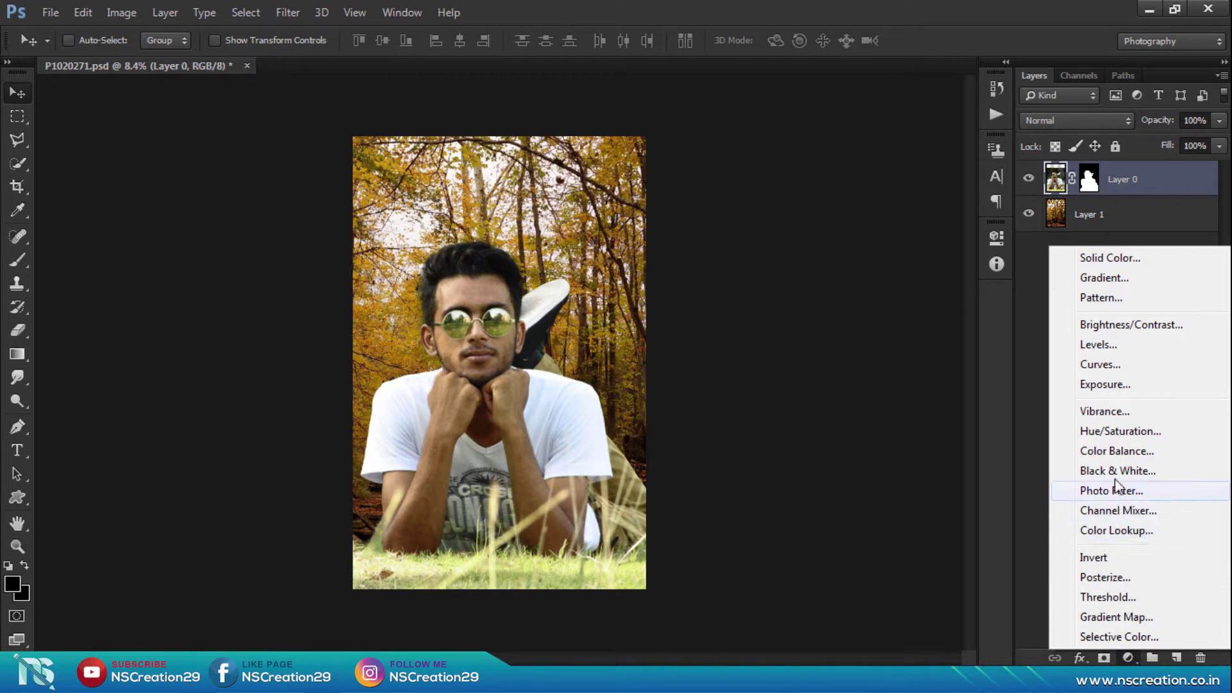
click(1117, 451)
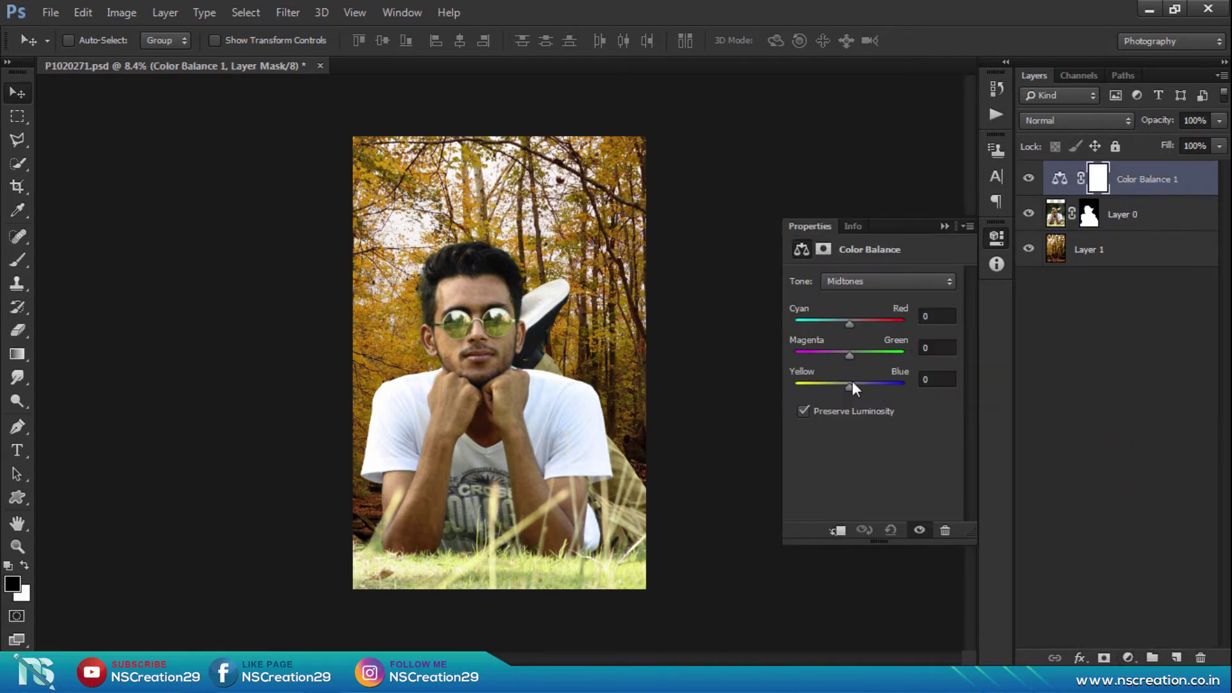
drag(852, 326, 841, 387)
Clip the Color Balance to the man's layer and toggle it to compare the effect.
click(944, 227)
click(1032, 180)
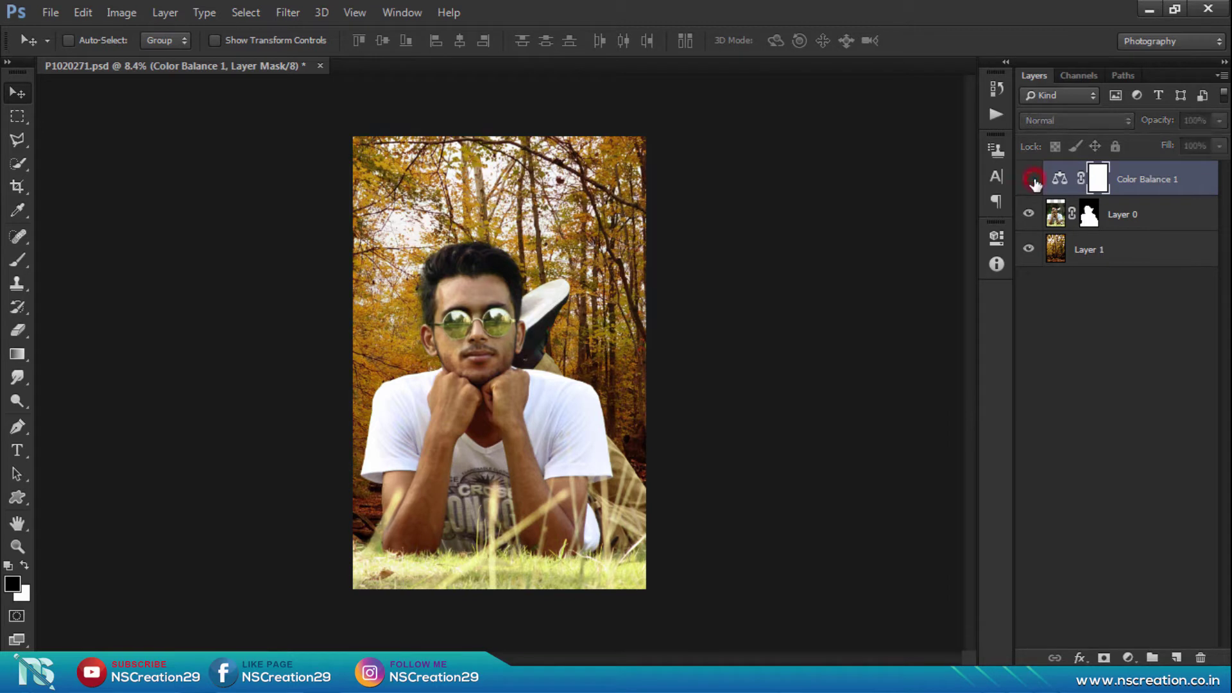
click(1032, 181)
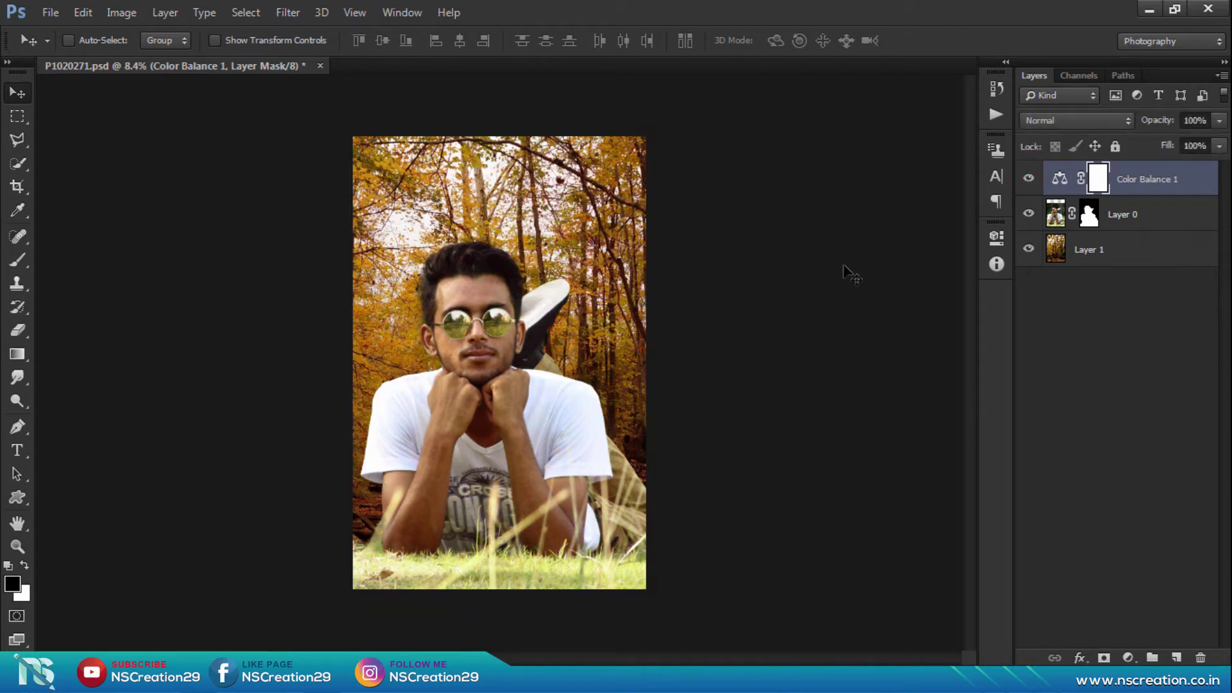
click(844, 266)
alt+click(1062, 194)
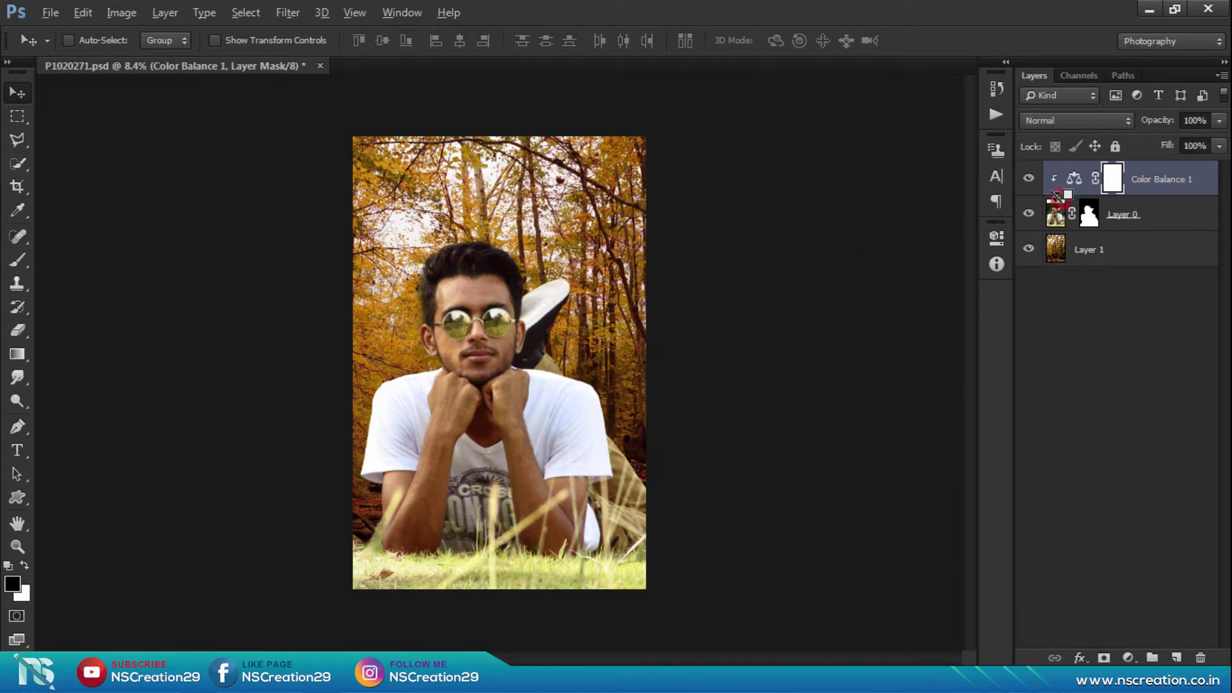
scroll(837, 237, down, 1)
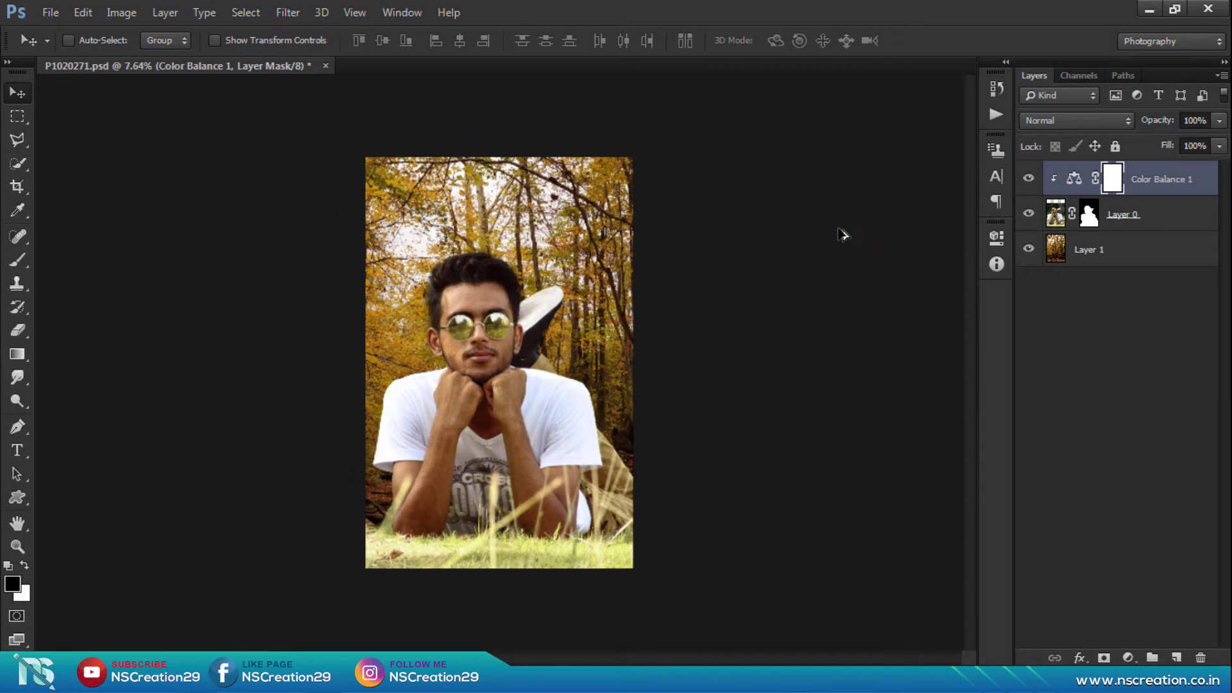
click(1032, 178)
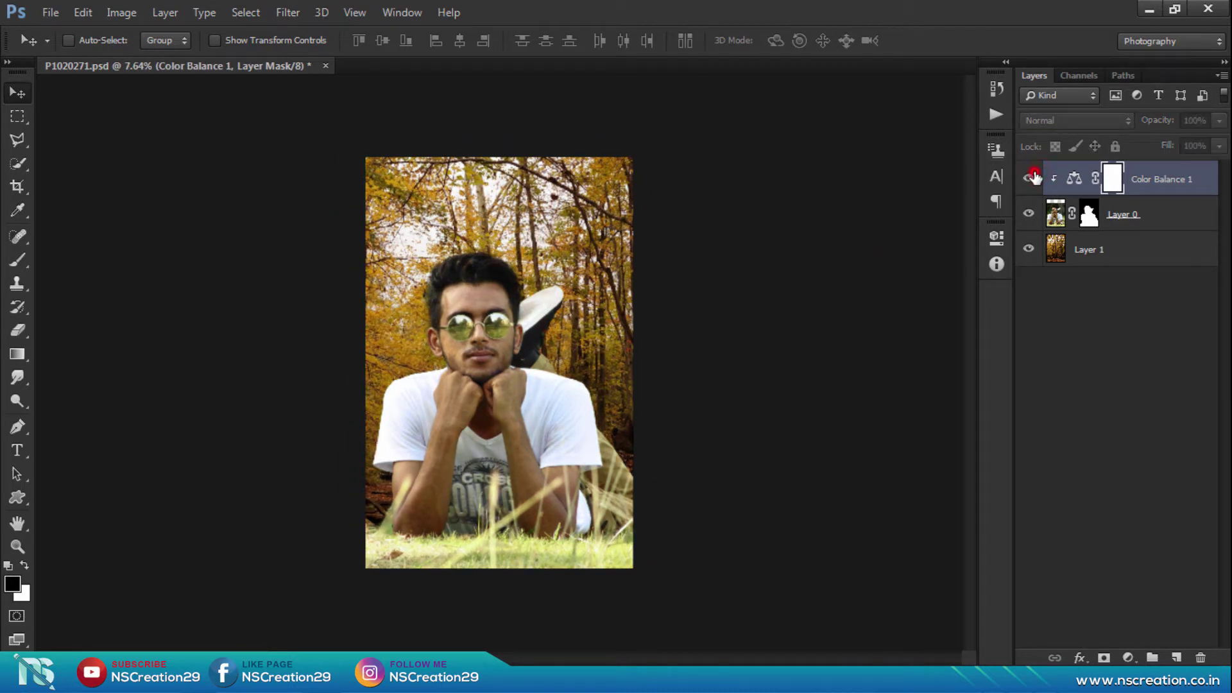
click(1032, 178)
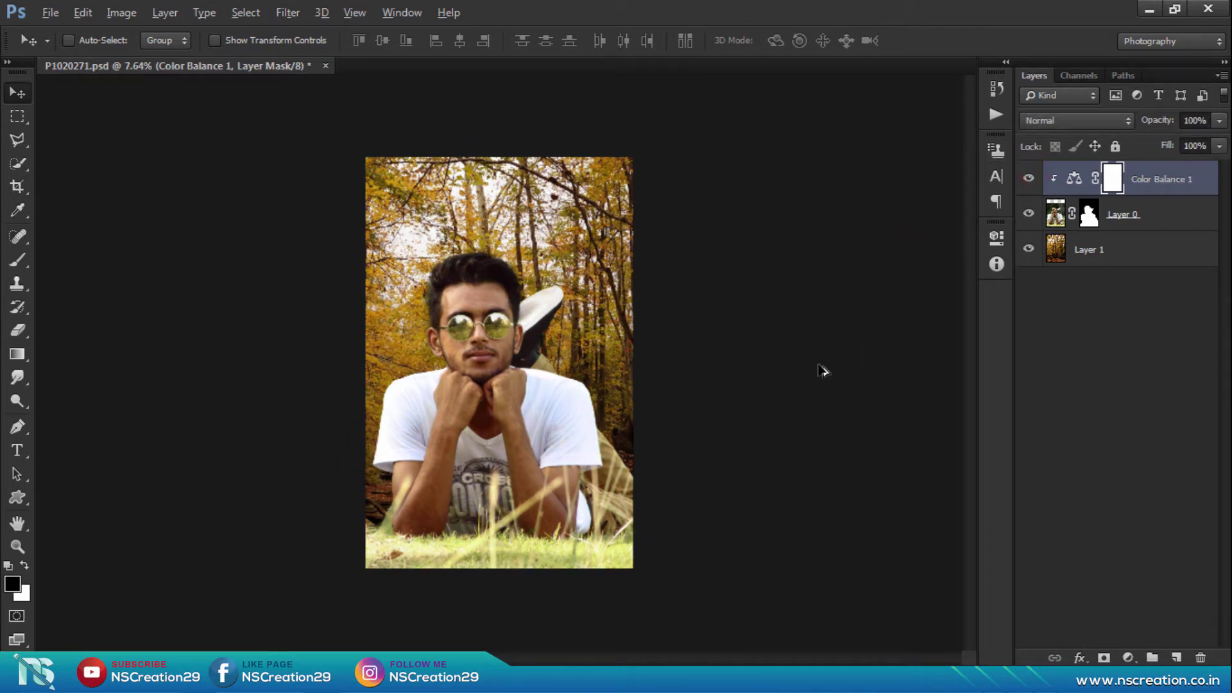
scroll(823, 370, up, 1)
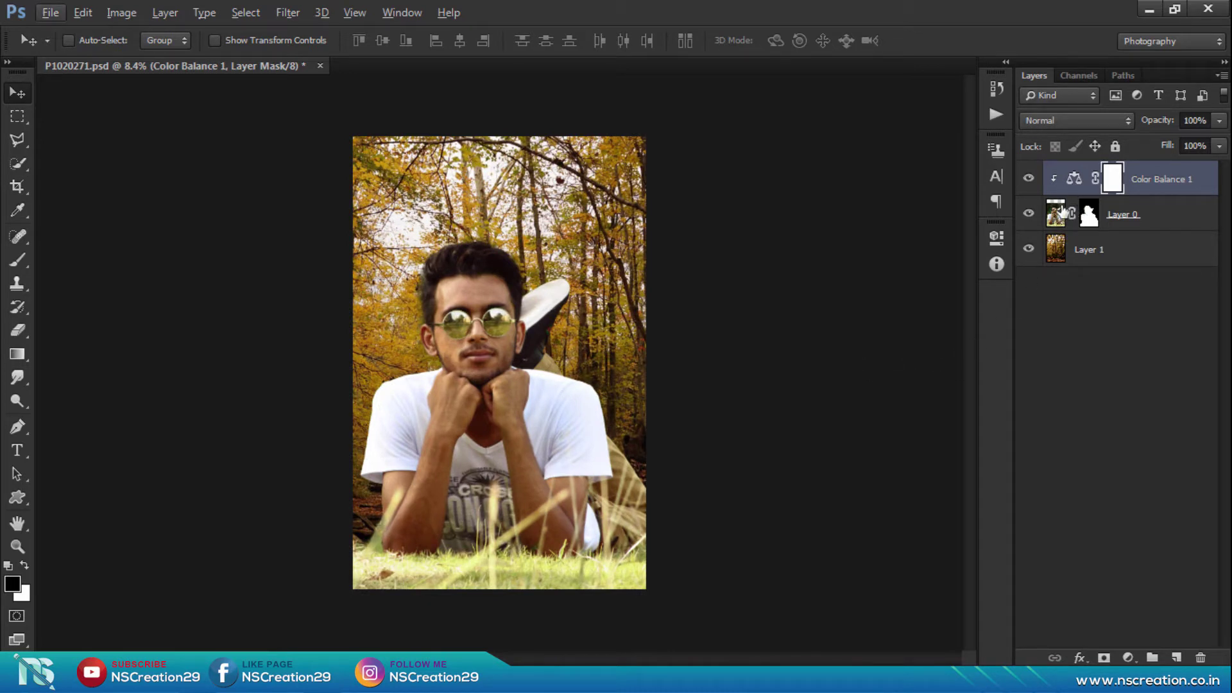
Add a new empty layer and set up a soft round brush with orange-brown sampled from the photo.
click(1073, 177)
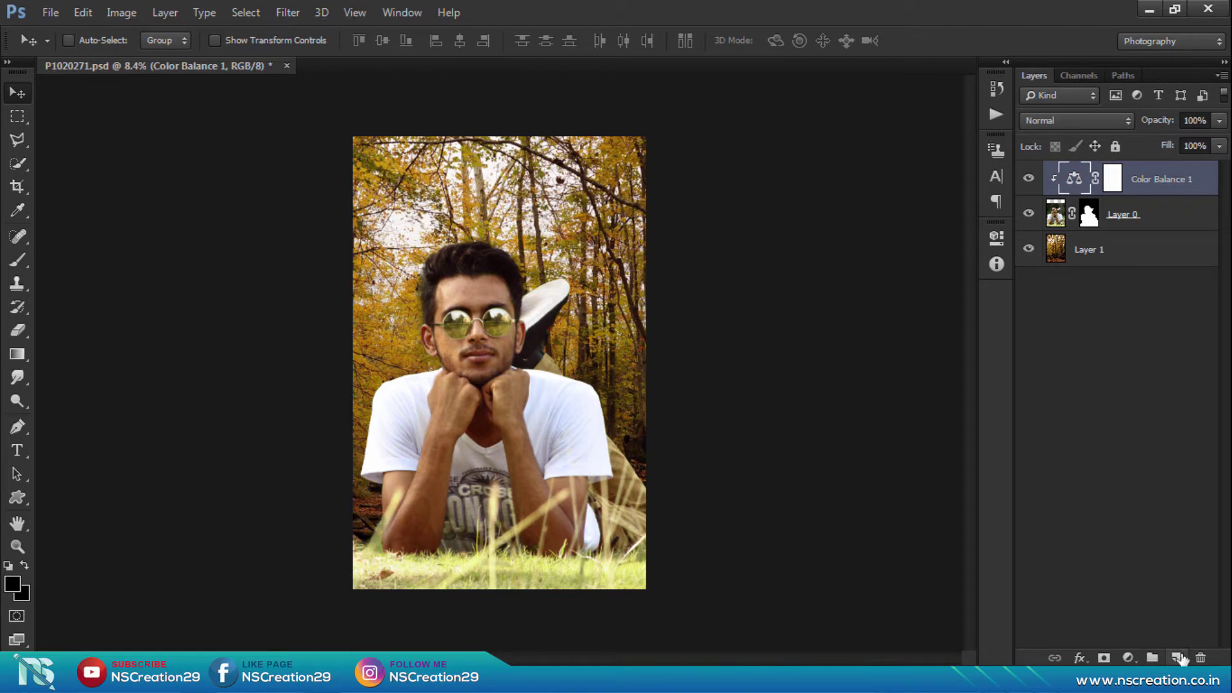
click(1178, 657)
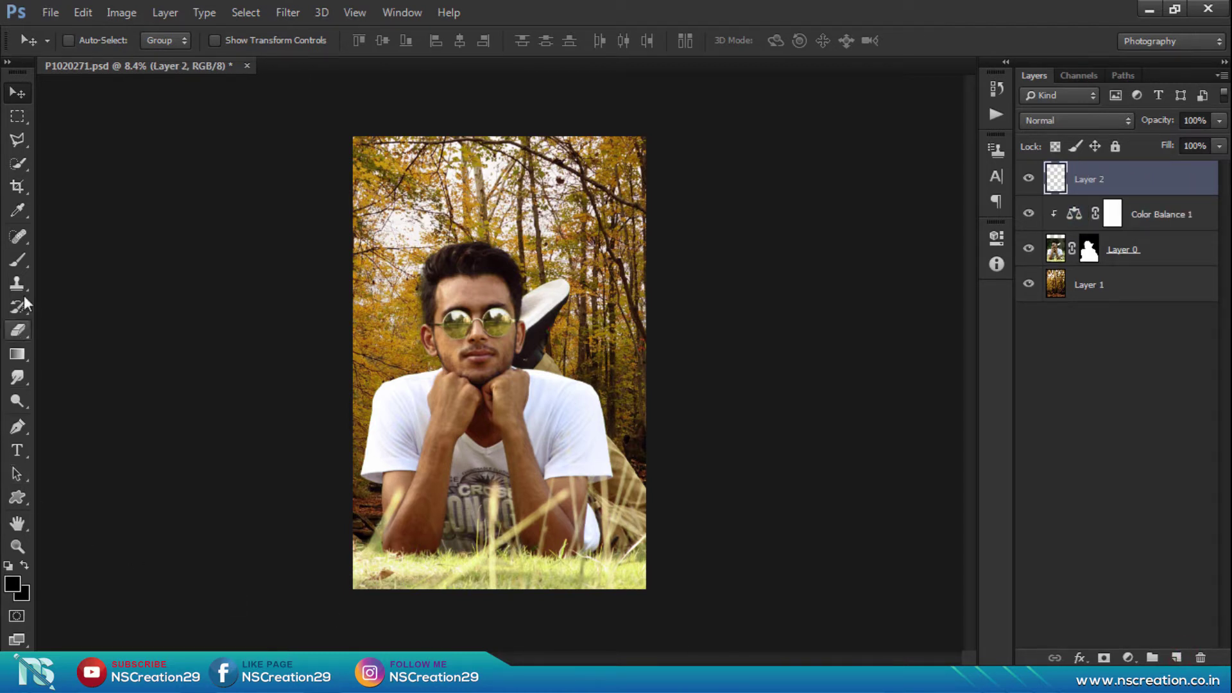
click(18, 262)
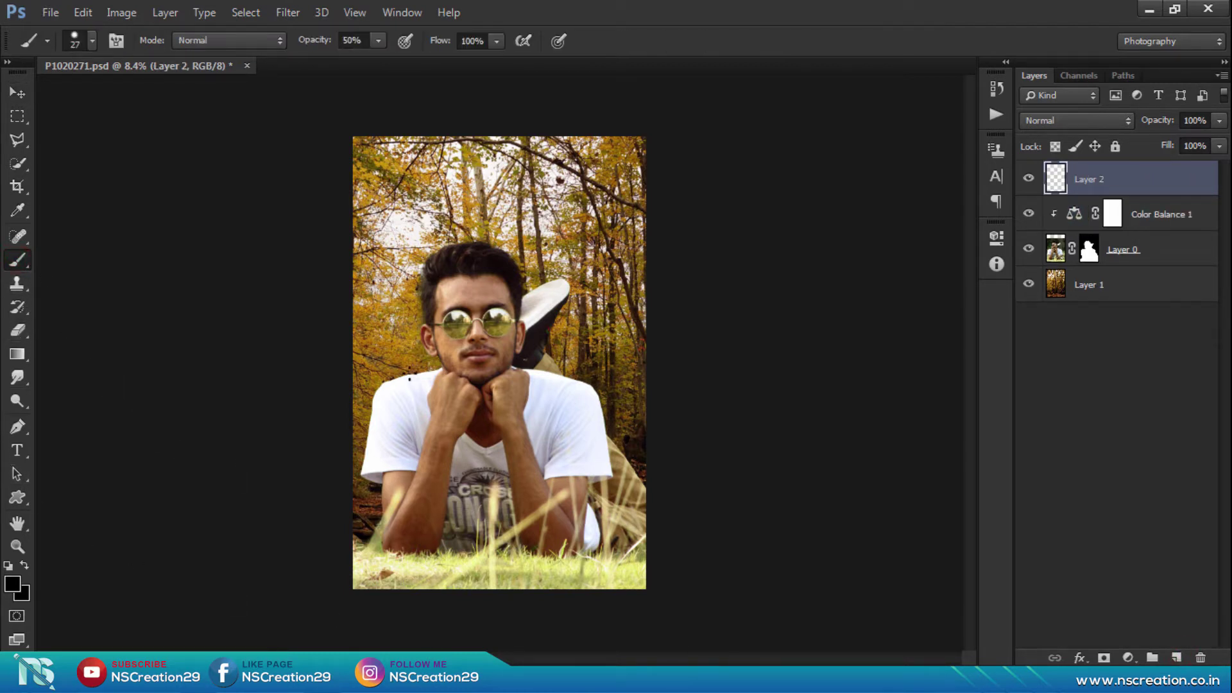
alt+click(432, 170)
right_click(455, 308)
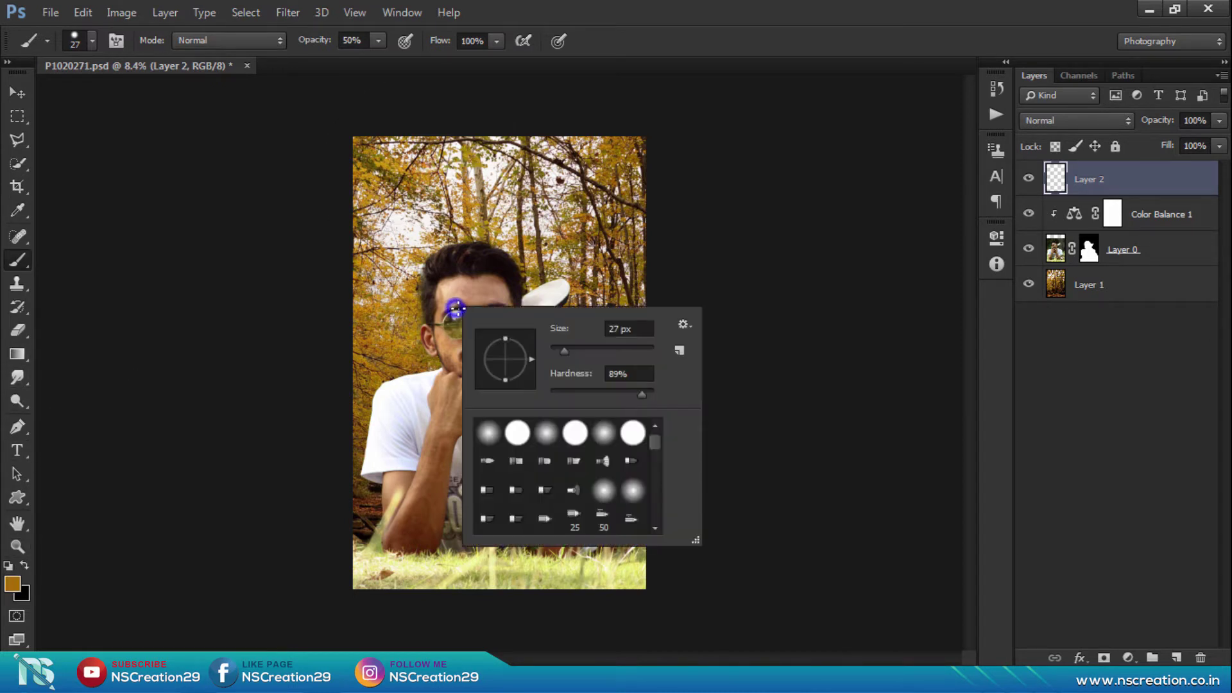
click(490, 434)
key(Return)
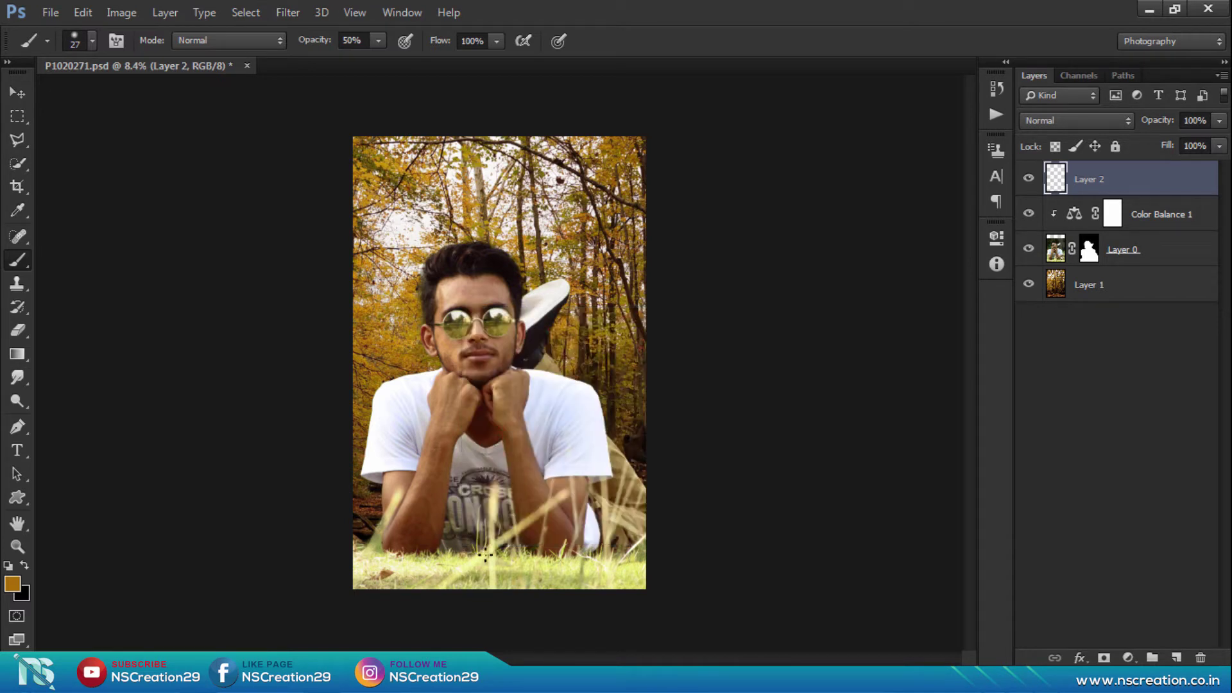
Paint an orange glow across the bottom grass with a very large brush at 100% opacity.
key(bracketright)
key(bracketright)
key(bracketright)
key(bracketright)
mouse_move(335, 576)
mouse_down()
mouse_move(506, 597)
mouse_move(798, 581)
mouse_up()
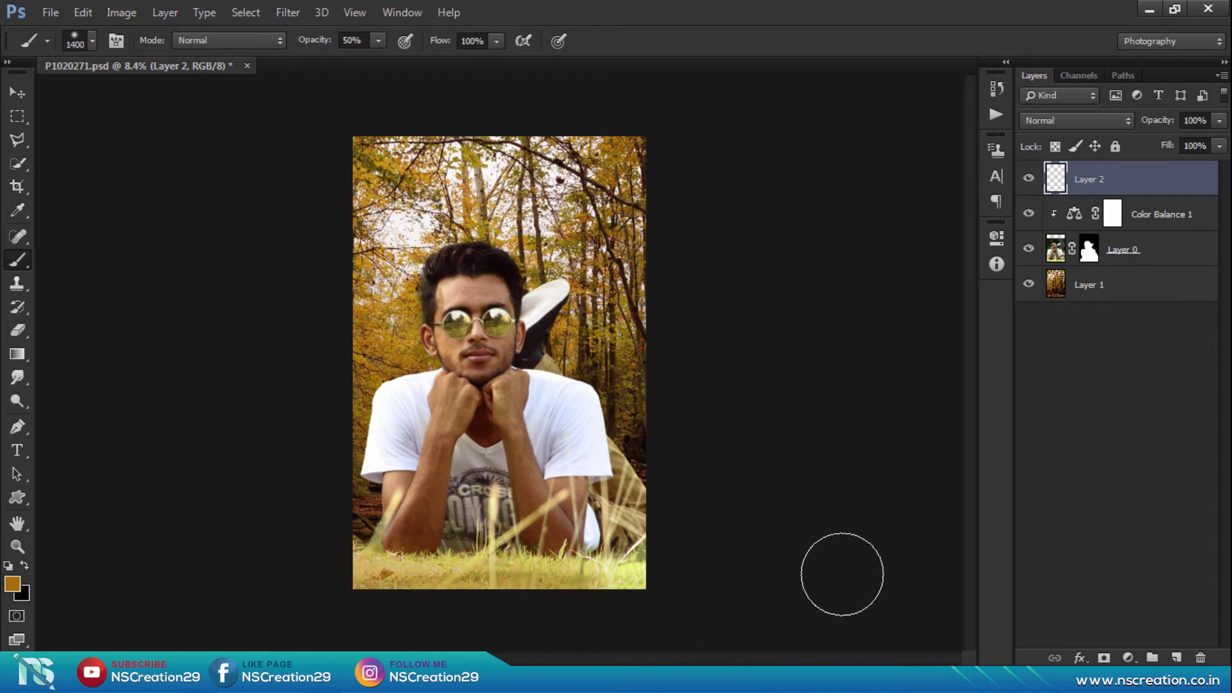
drag(308, 41, 488, 61)
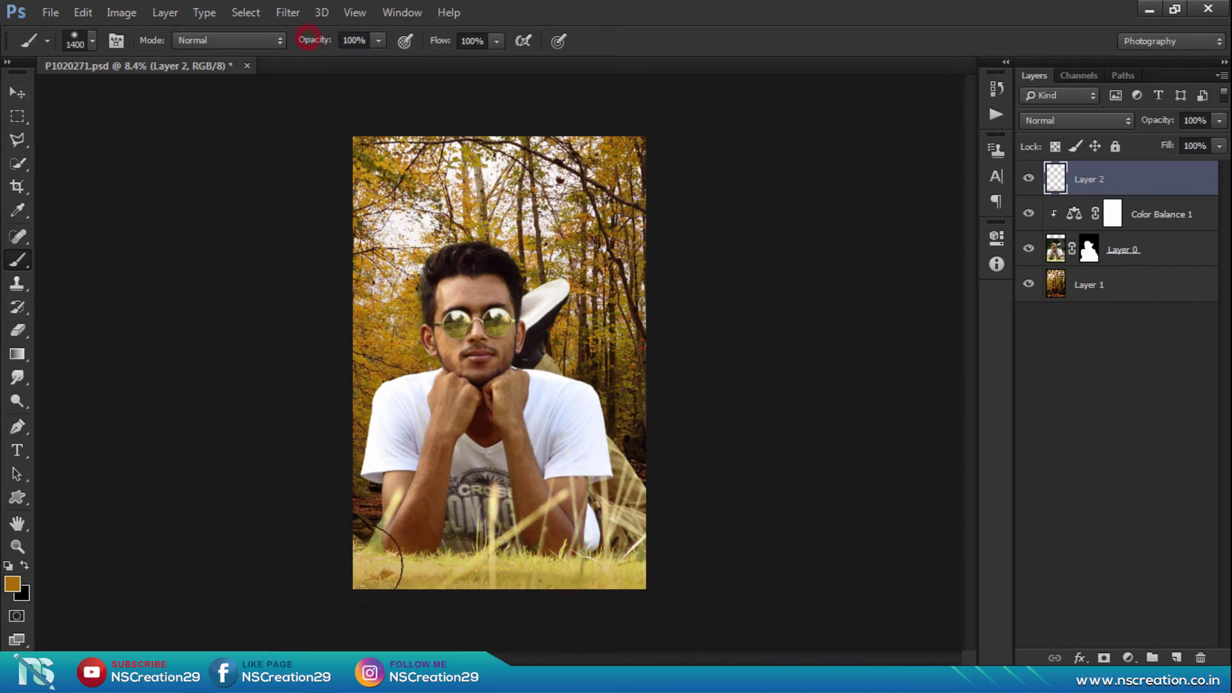
mouse_move(372, 565)
mouse_down()
mouse_move(660, 563)
mouse_move(660, 578)
mouse_move(509, 592)
mouse_up()
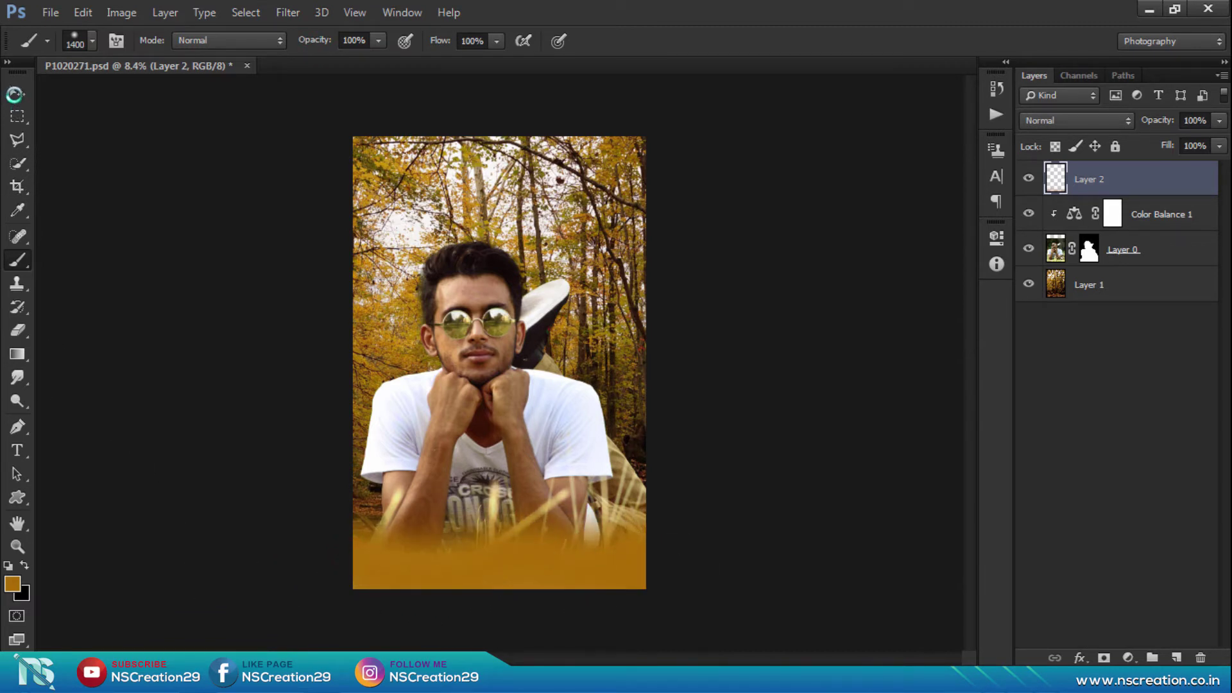
click(13, 90)
click(814, 210)
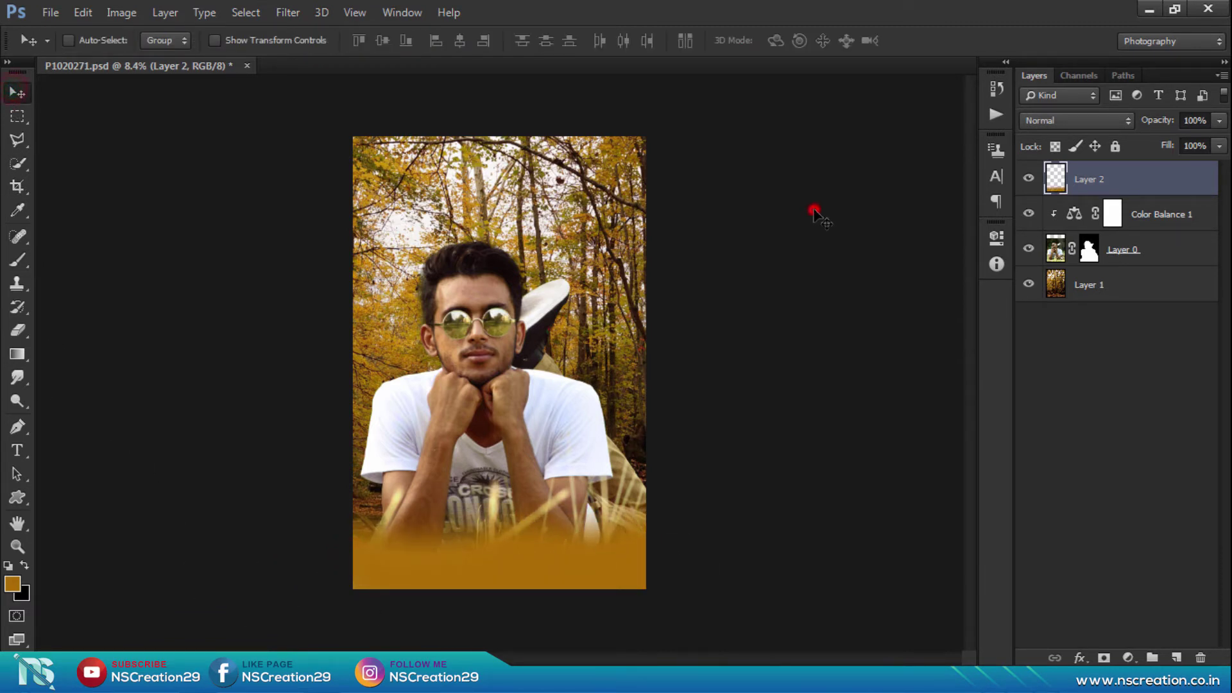
Set the orange glow layer to Overlay blending at 45% opacity.
click(1106, 125)
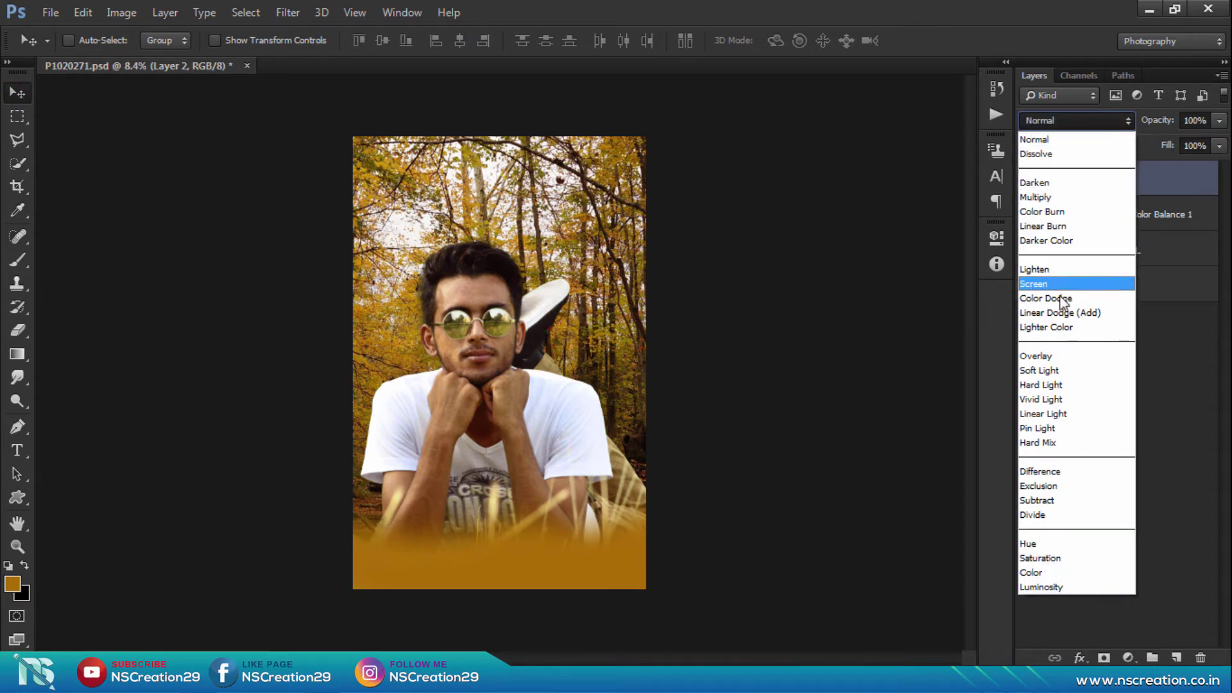
click(1045, 357)
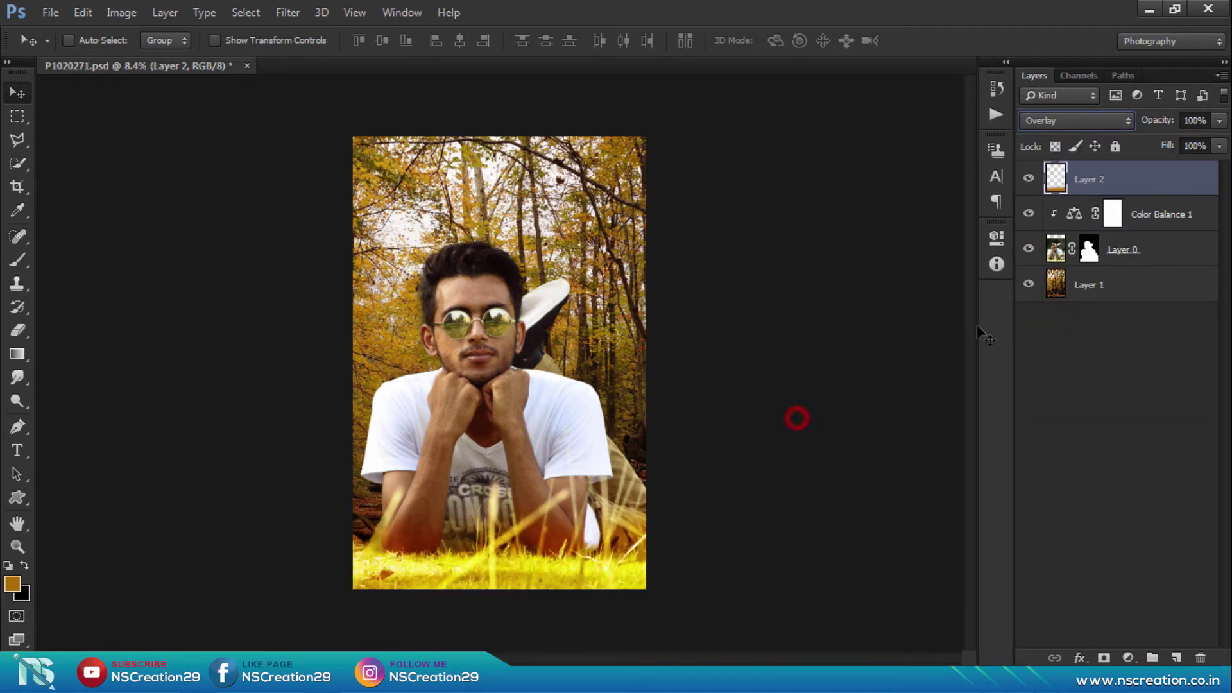
drag(1149, 123, 1113, 123)
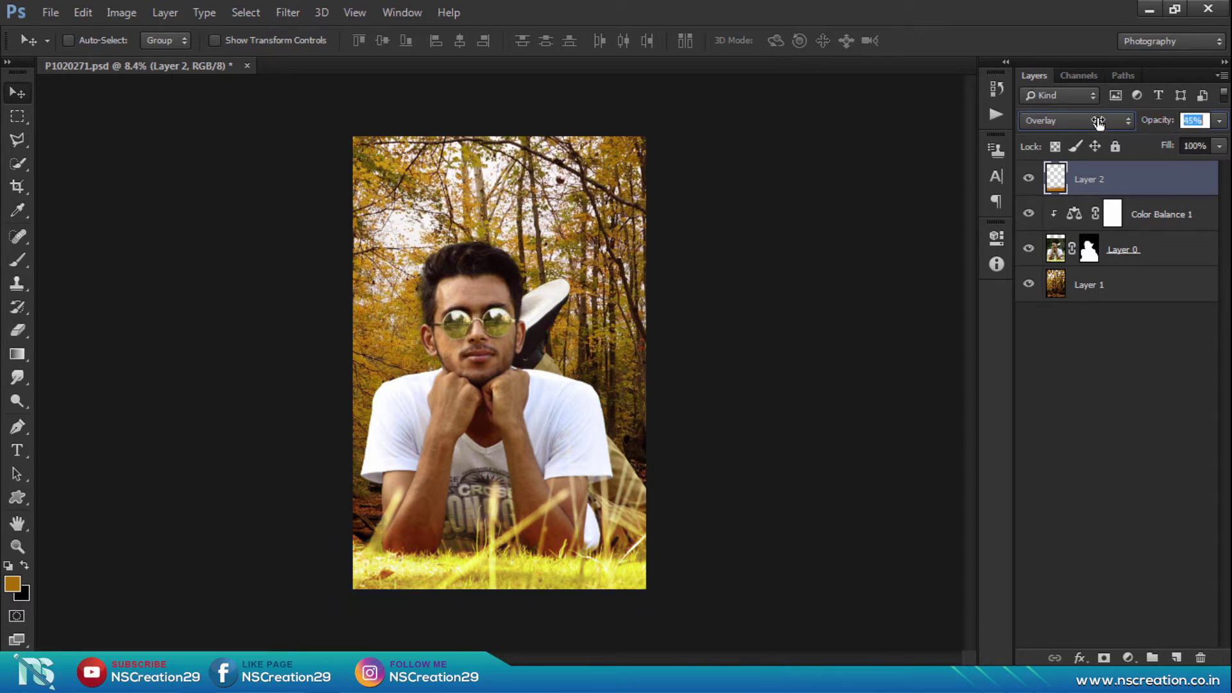
key(Return)
Duplicate the glow layer and set the copy to Color Burn at 16% opacity.
key(ctrl+j)
click(1073, 123)
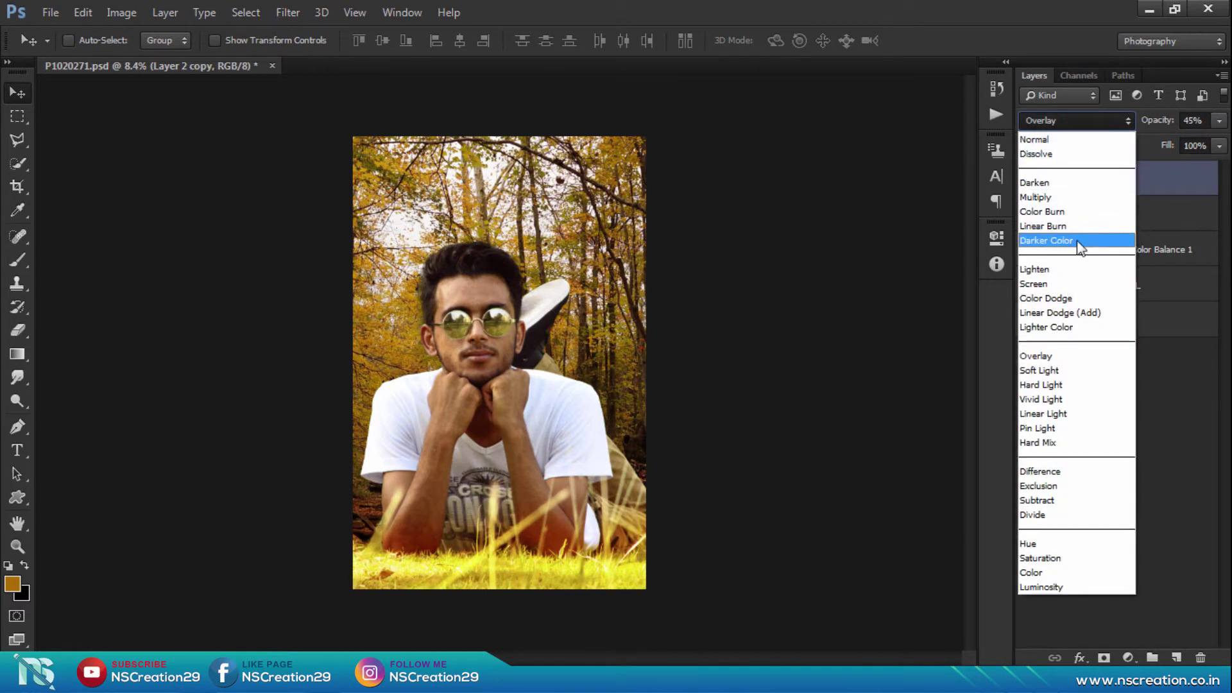
click(1076, 240)
click(1058, 121)
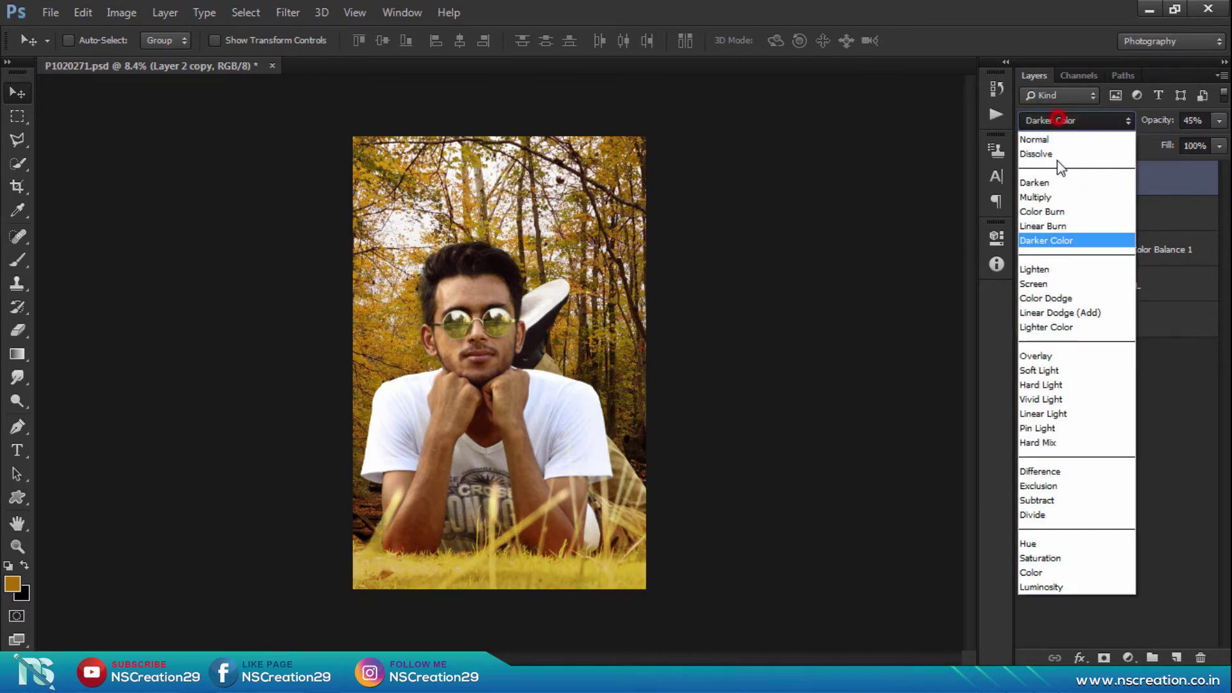
click(1058, 210)
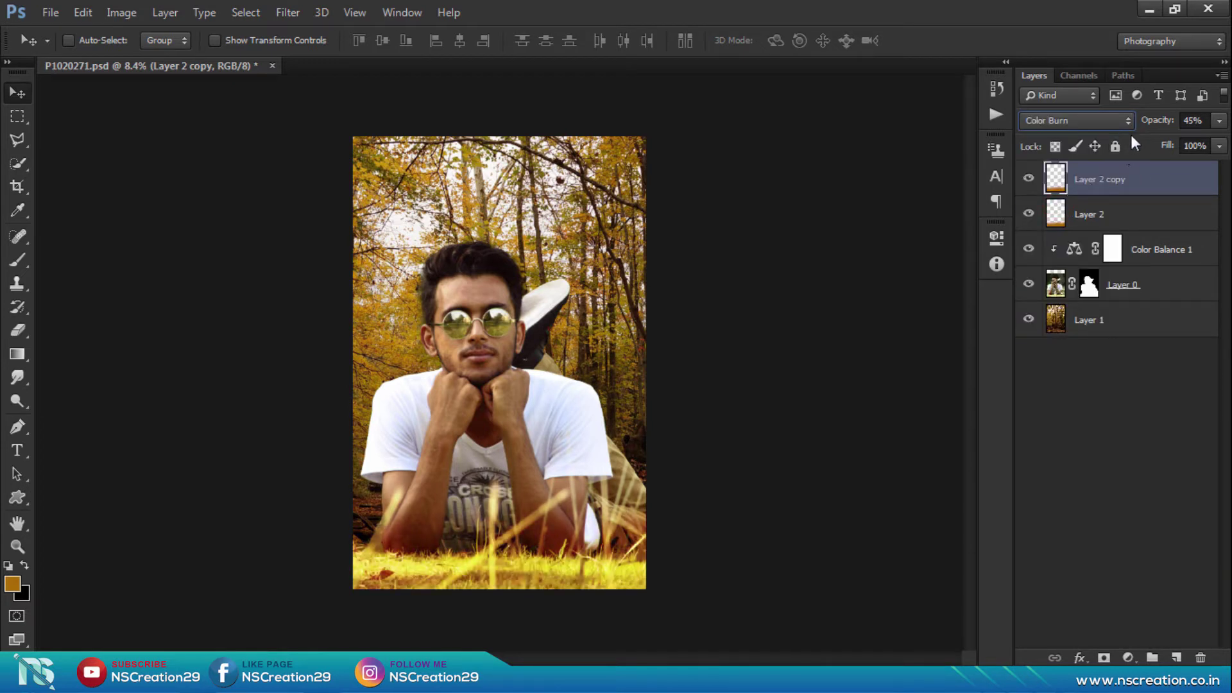
drag(1156, 120, 1129, 126)
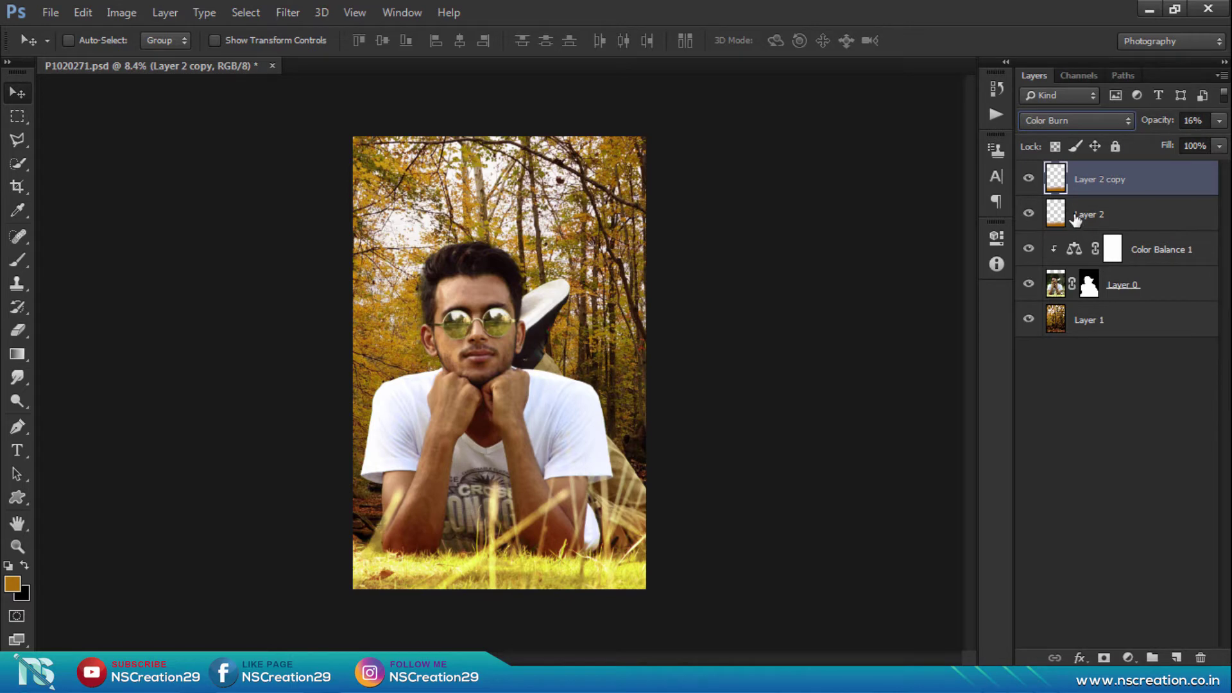
scroll(1085, 270, down, 1)
click(1095, 320)
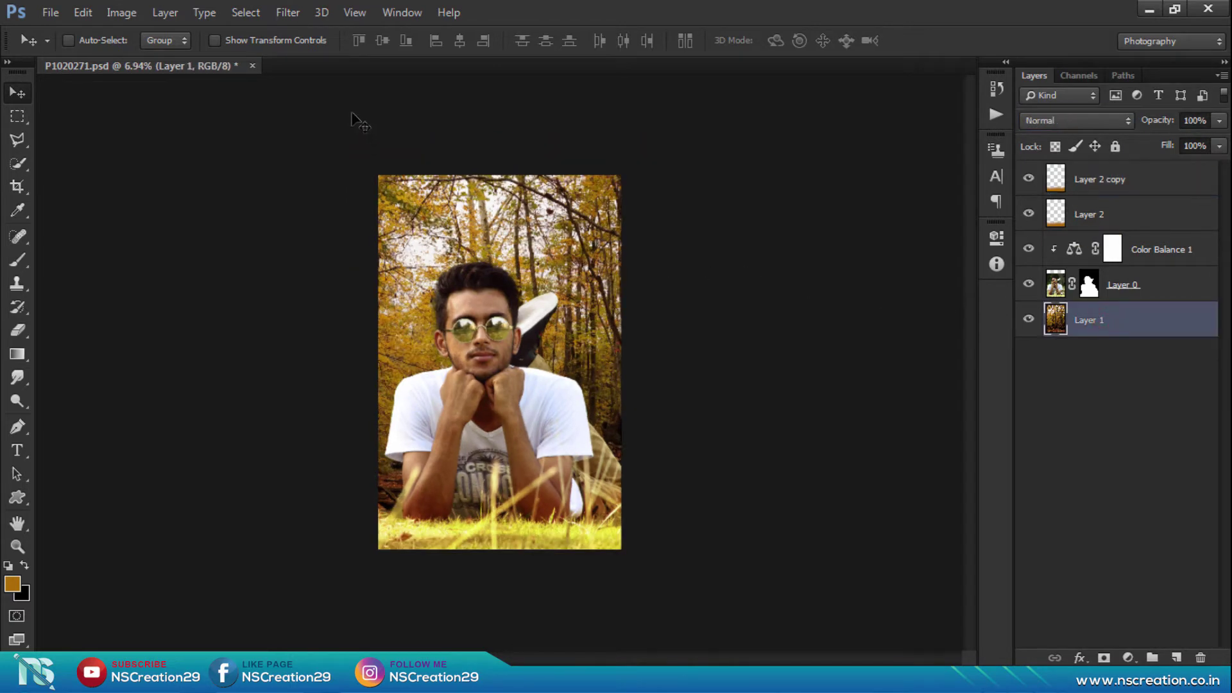
Apply a 30.5-pixel Gaussian Blur to the forest background layer.
click(295, 13)
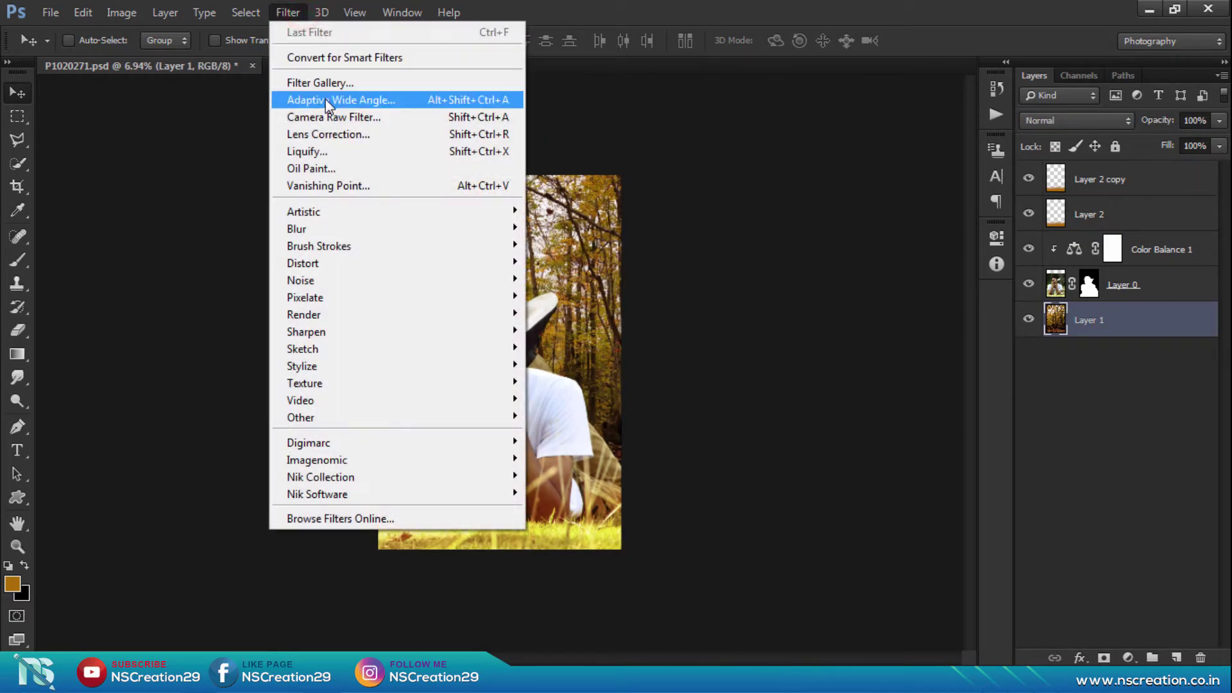
click(334, 229)
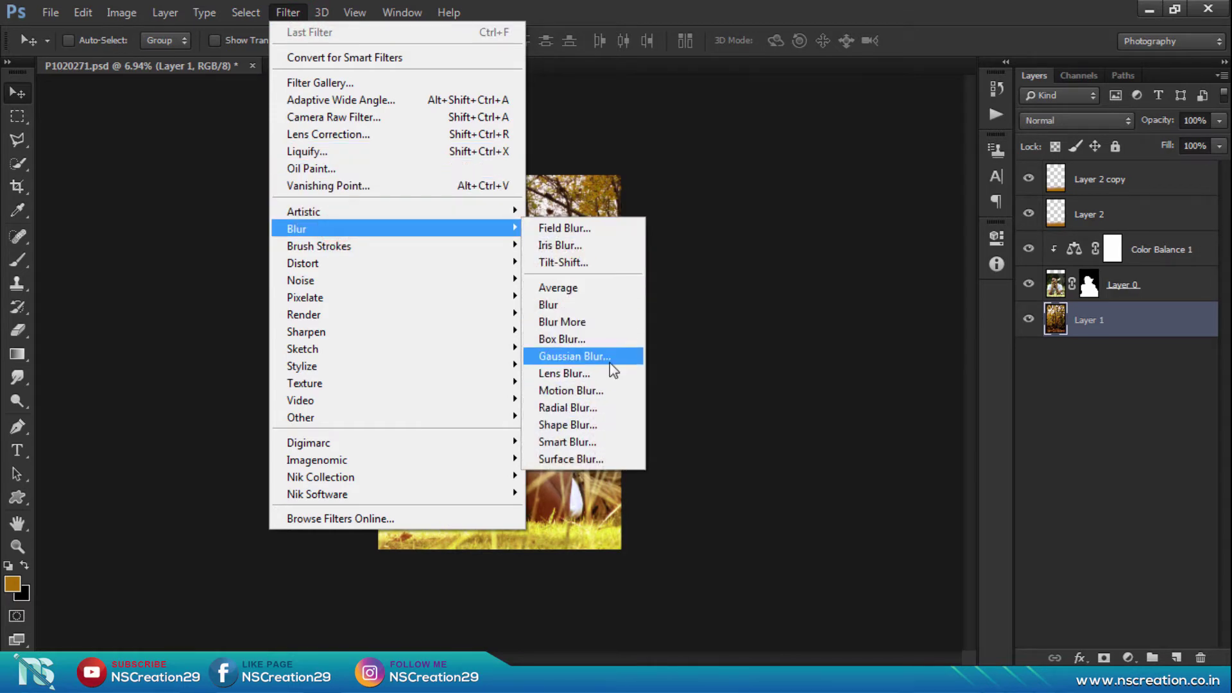
click(607, 358)
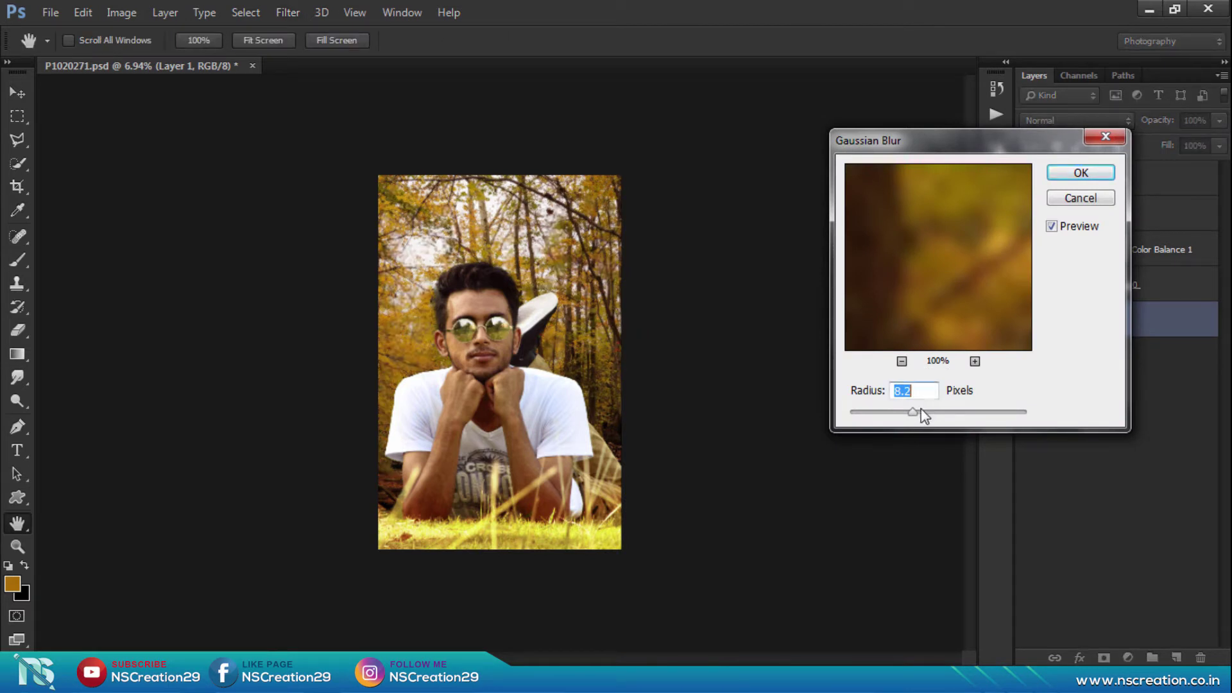
drag(923, 410, 931, 410)
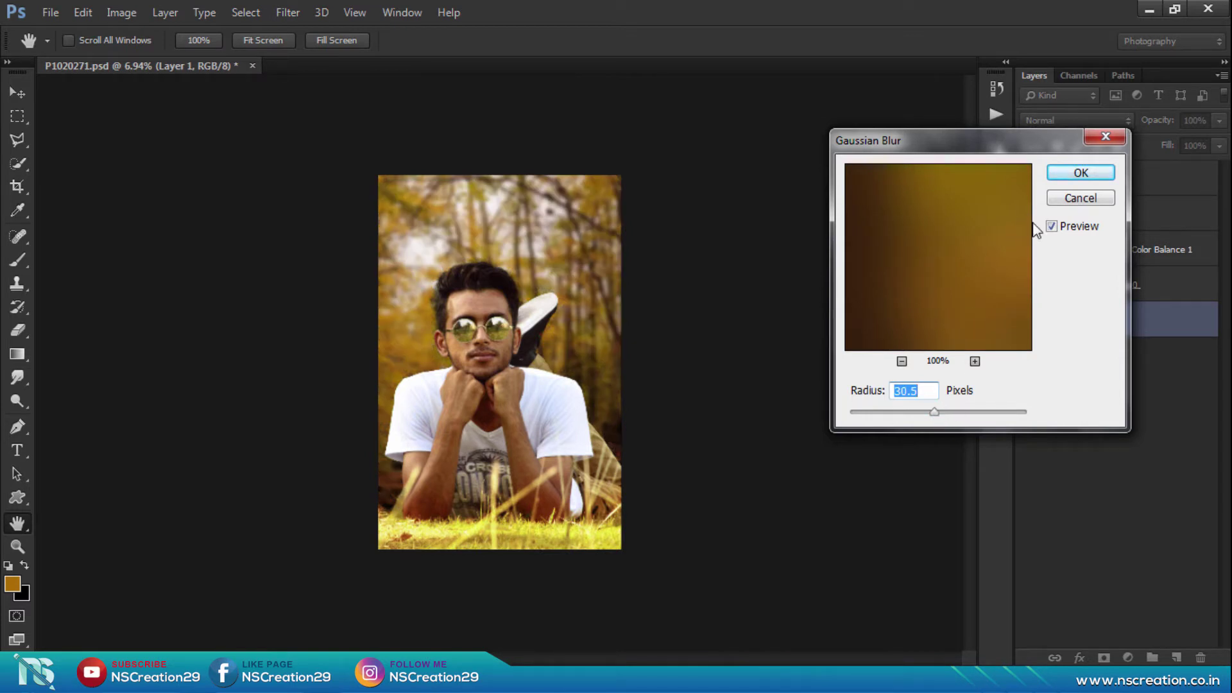
click(1073, 174)
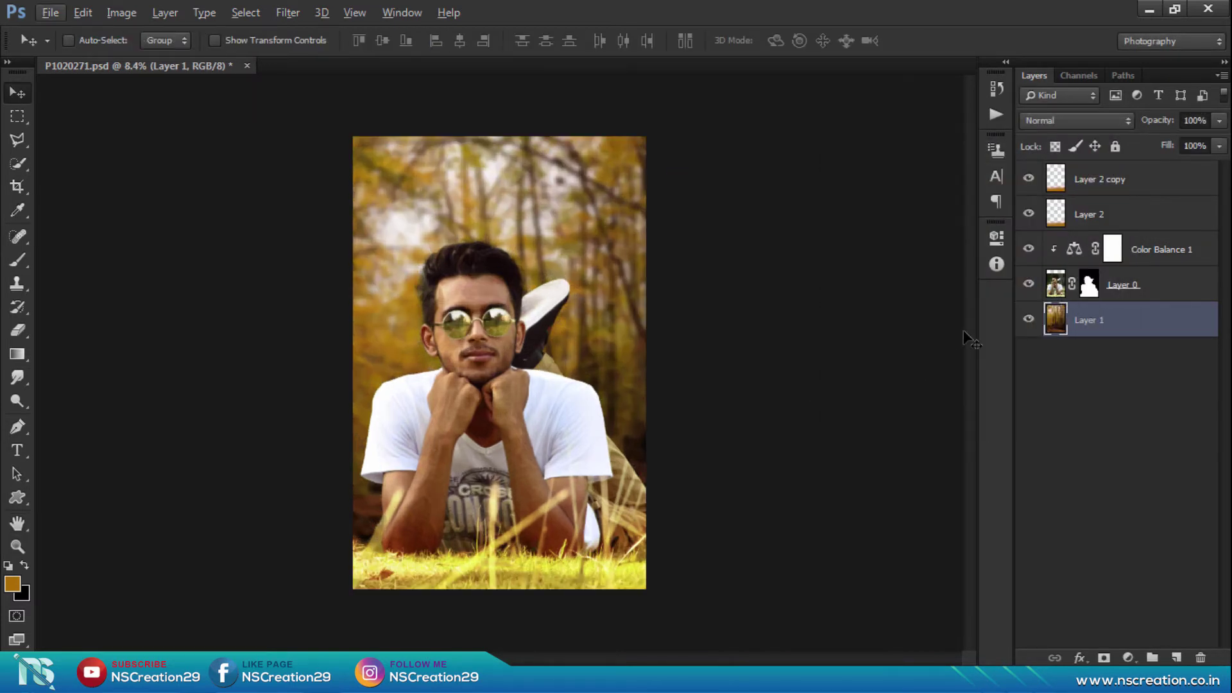
Merge Layer 0 with Color Balance 1 and duplicate the merged layer.
click(1060, 287)
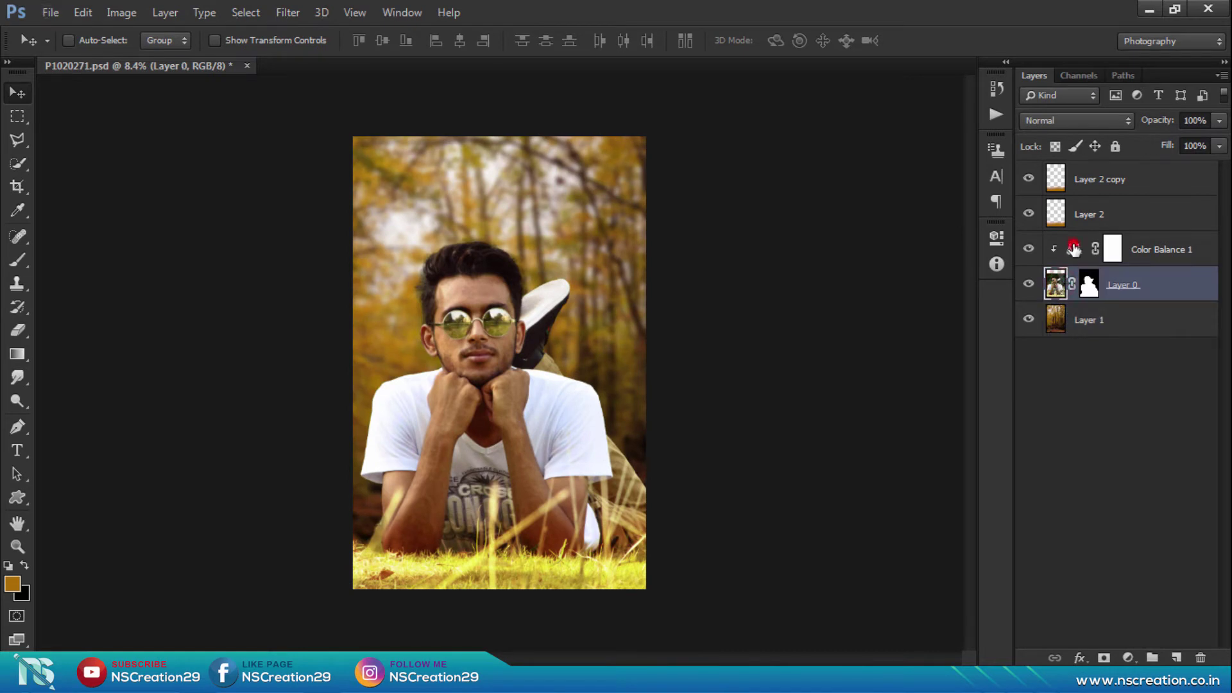
ctrl+click(1073, 249)
right_click(1073, 249)
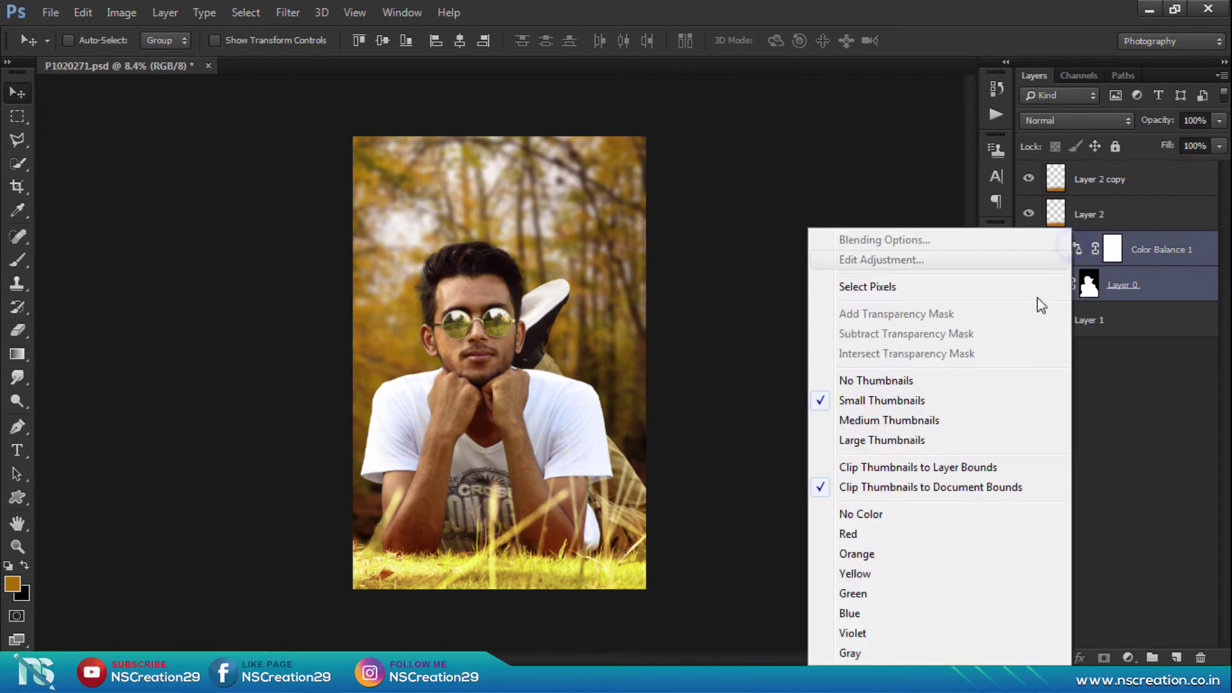
click(1139, 275)
right_click(1136, 257)
click(866, 525)
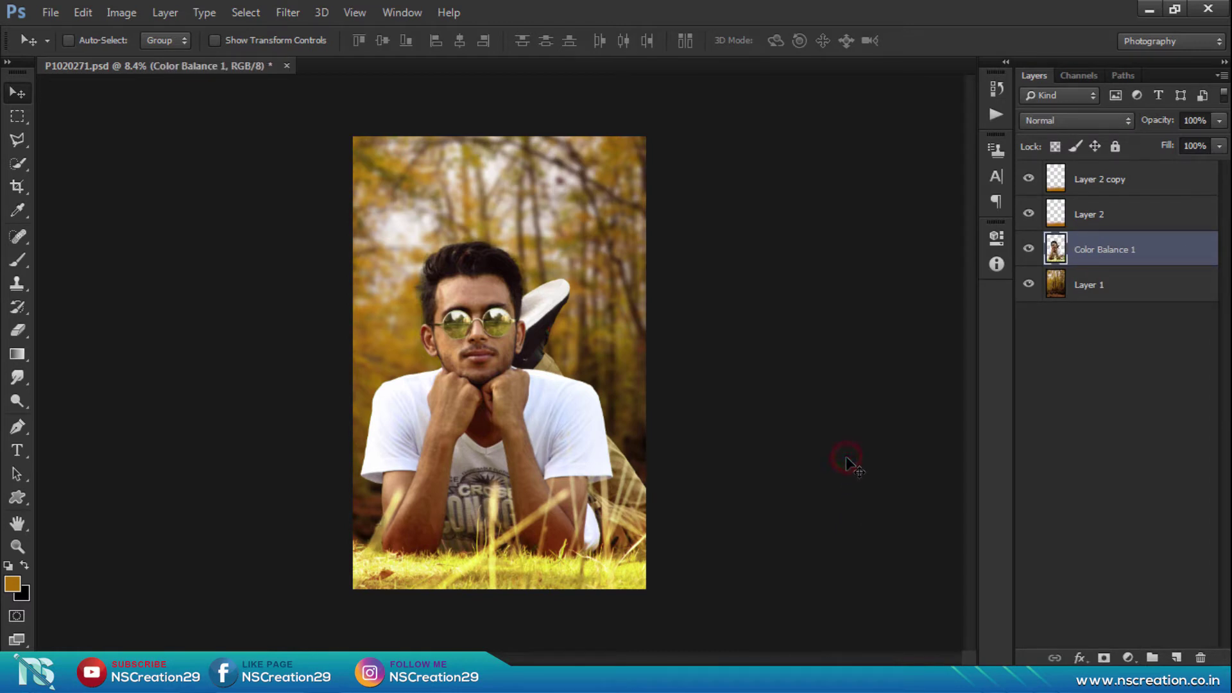
key(ctrl+j)
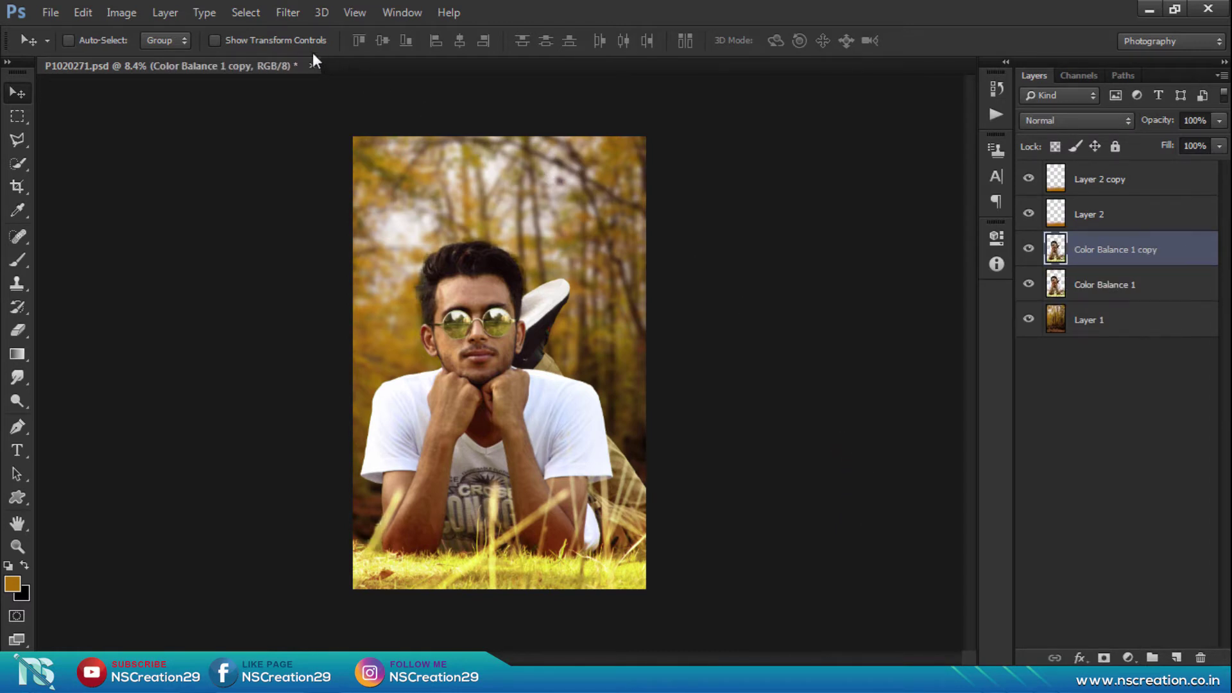
Launch Color Efex Pro 4 from the Nik Collection on the duplicate.
click(284, 13)
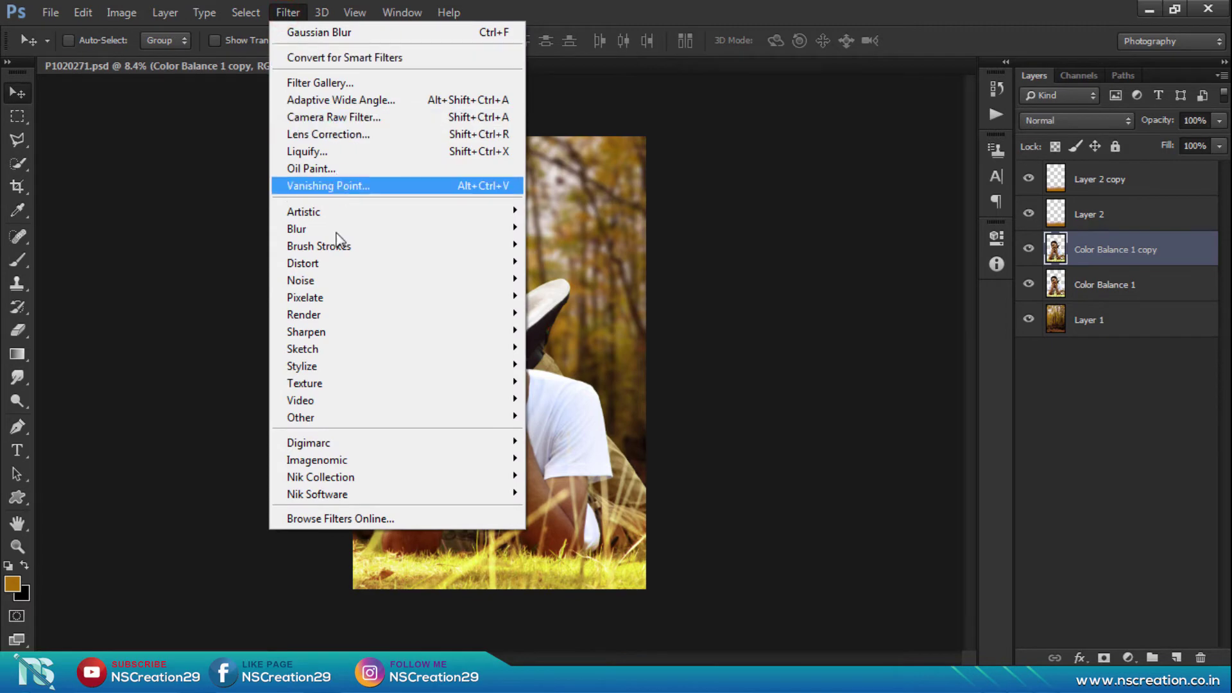
click(371, 470)
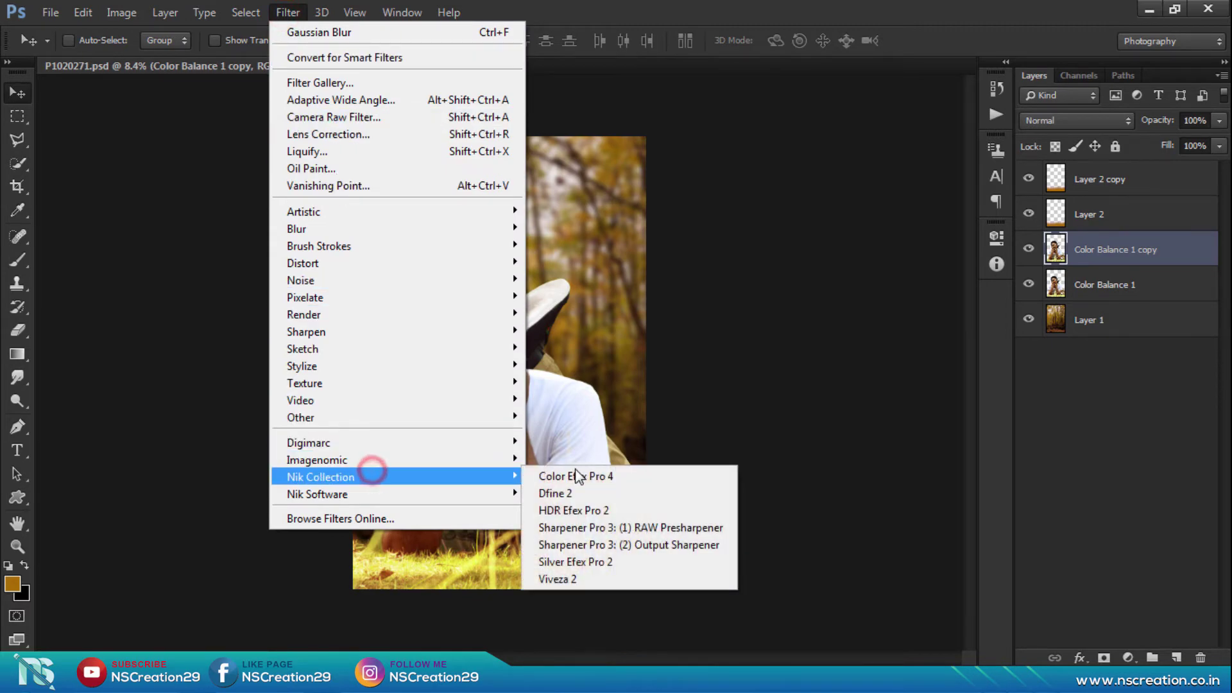
click(583, 472)
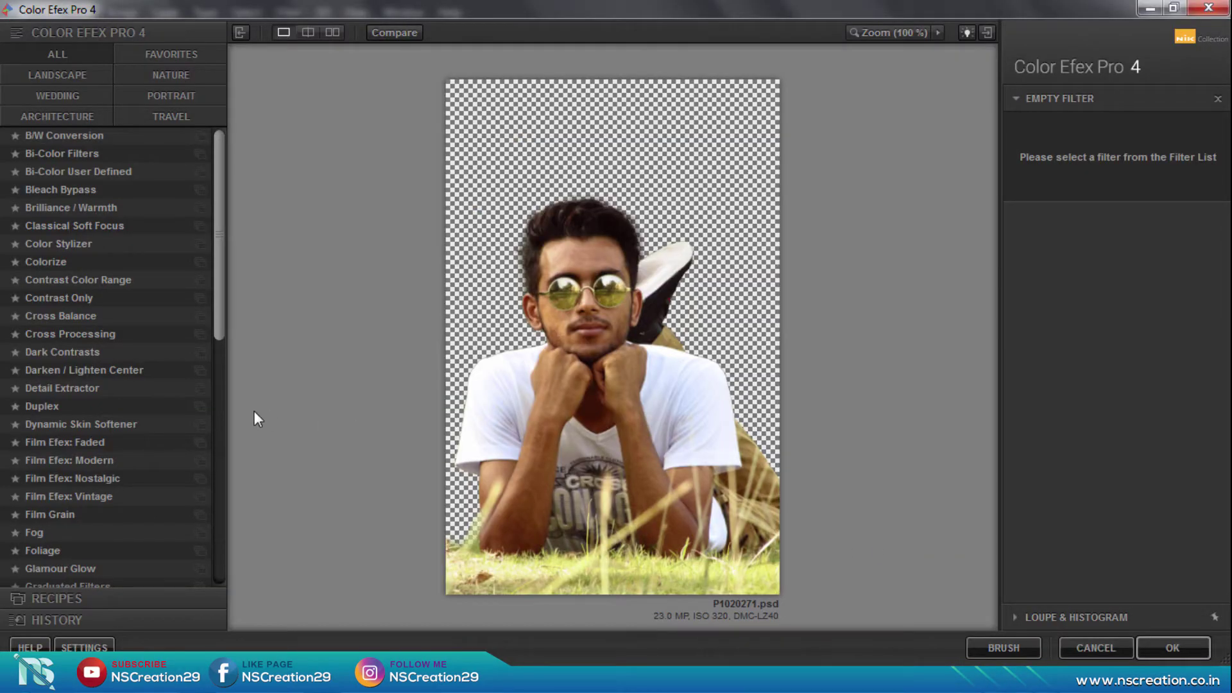
Apply Dark Contrasts with Dark Detail Extractor at 100% and about 49% opacity.
click(88, 352)
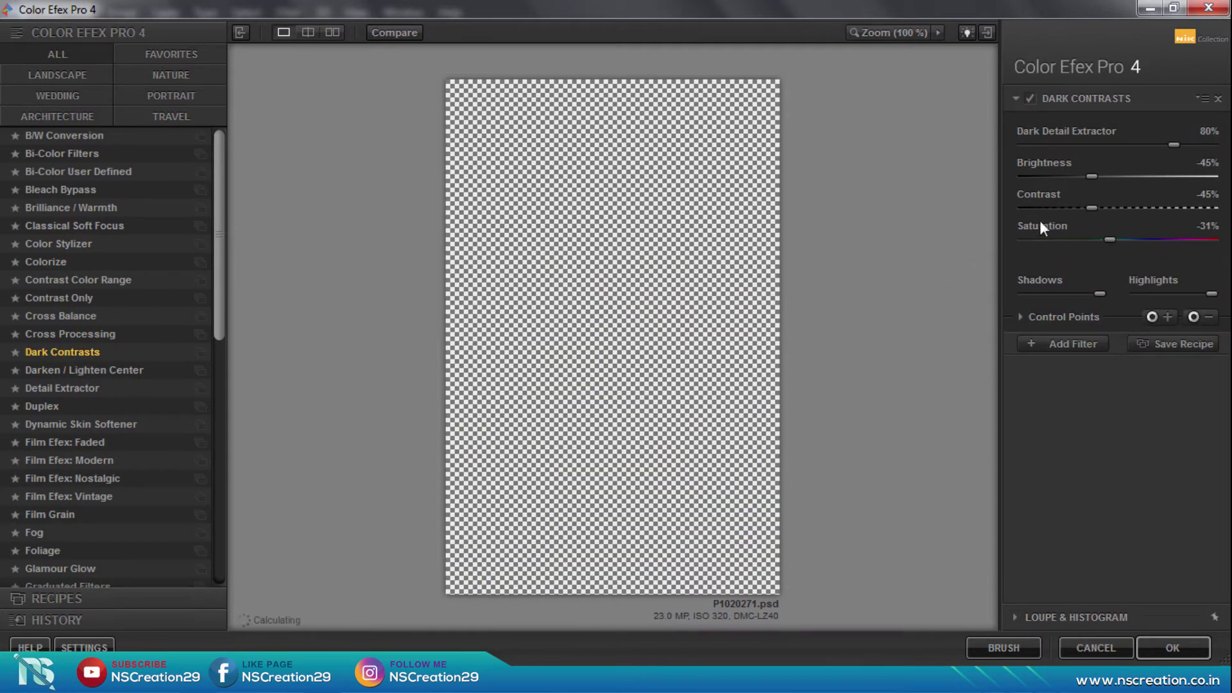
click(1174, 145)
drag(1221, 152, 1230, 151)
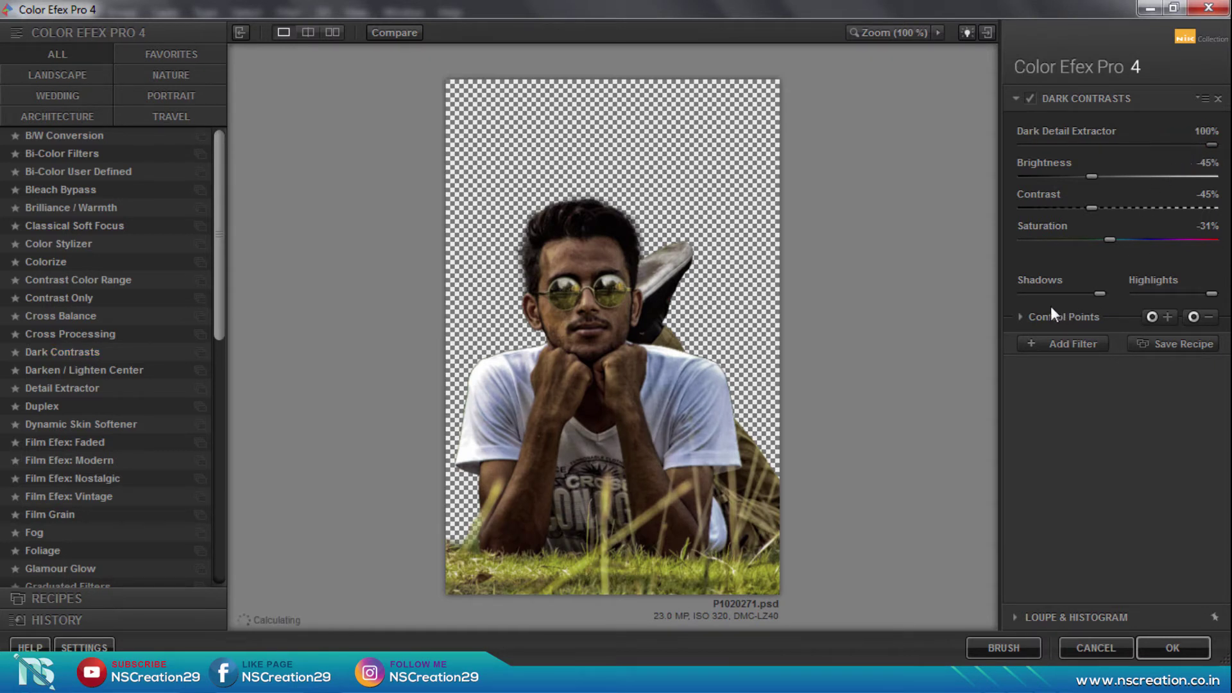
click(1033, 315)
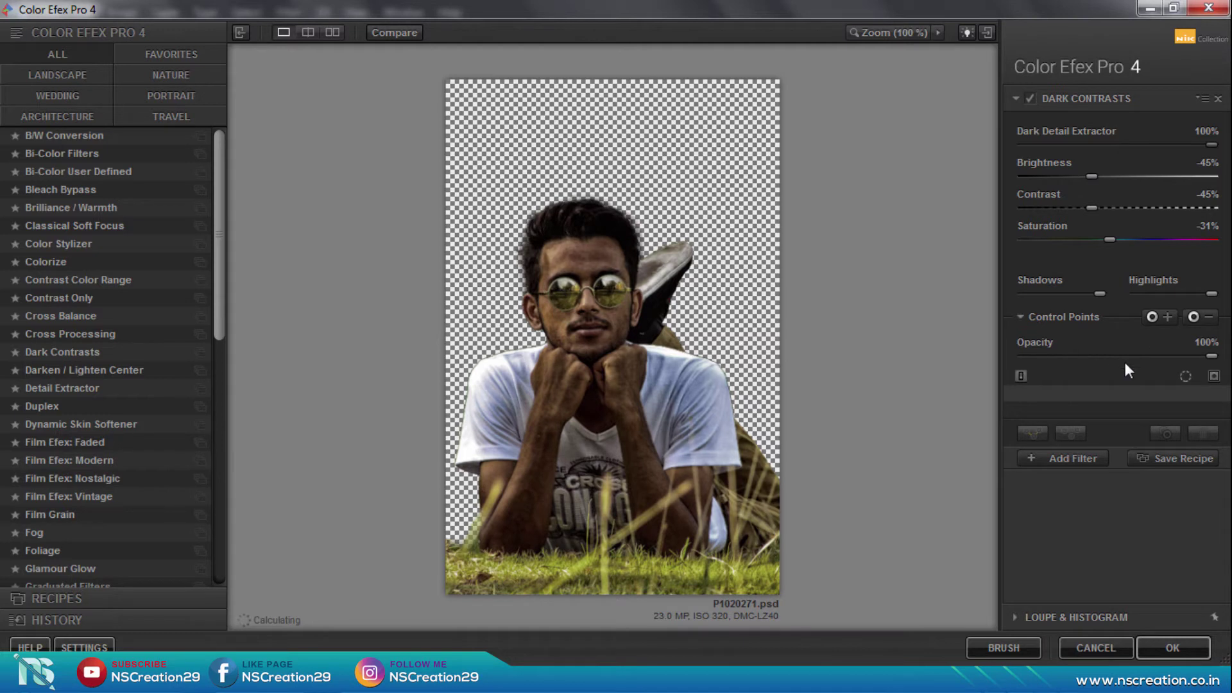
click(1106, 356)
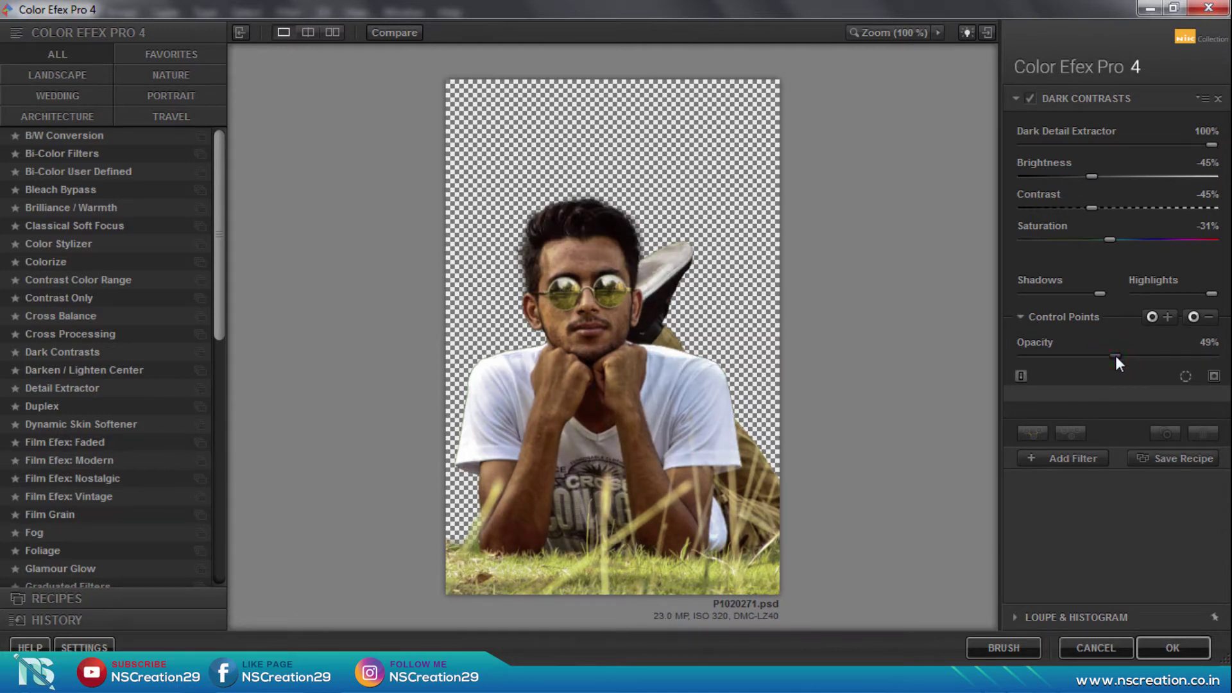
click(1090, 460)
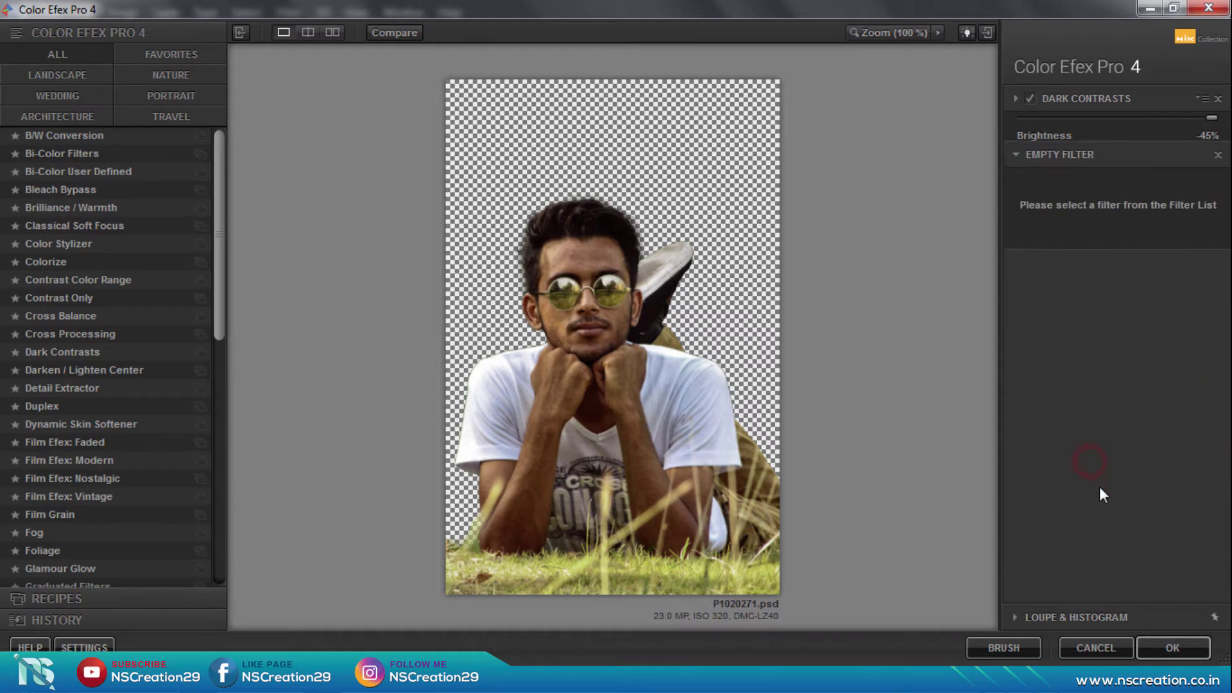
click(1161, 652)
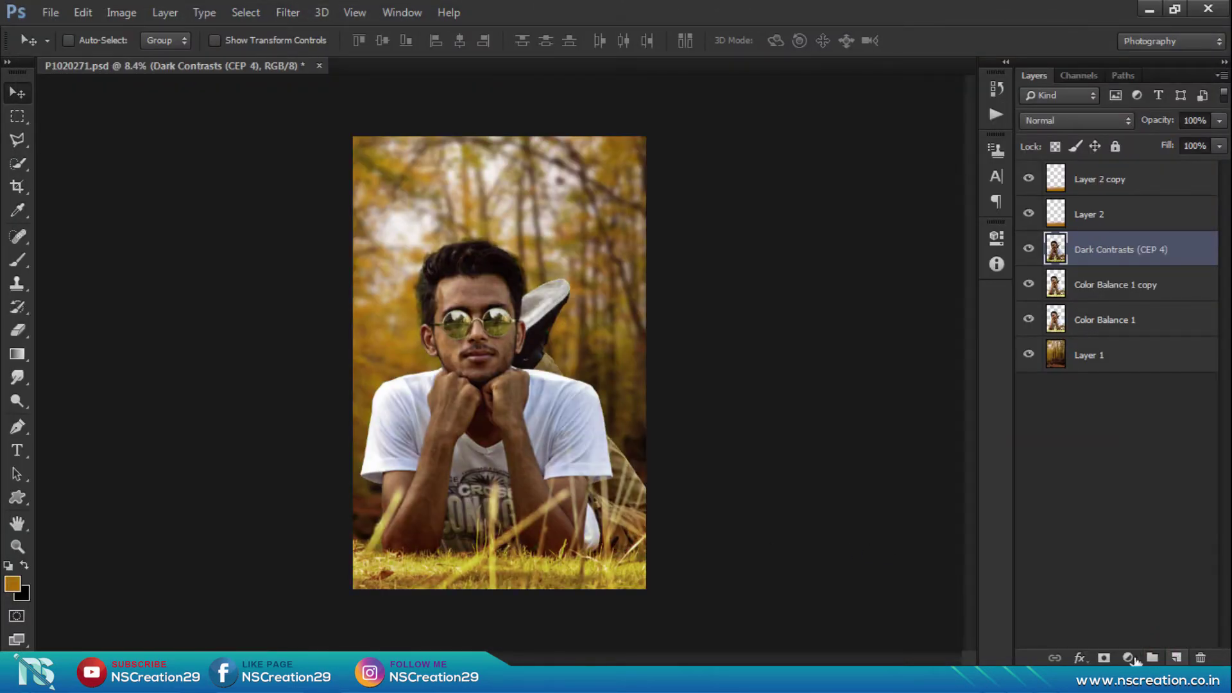
Add a mask to Dark Contrasts (CEP 4) and paint black over the man's forehead, cheeks and chin.
click(1104, 658)
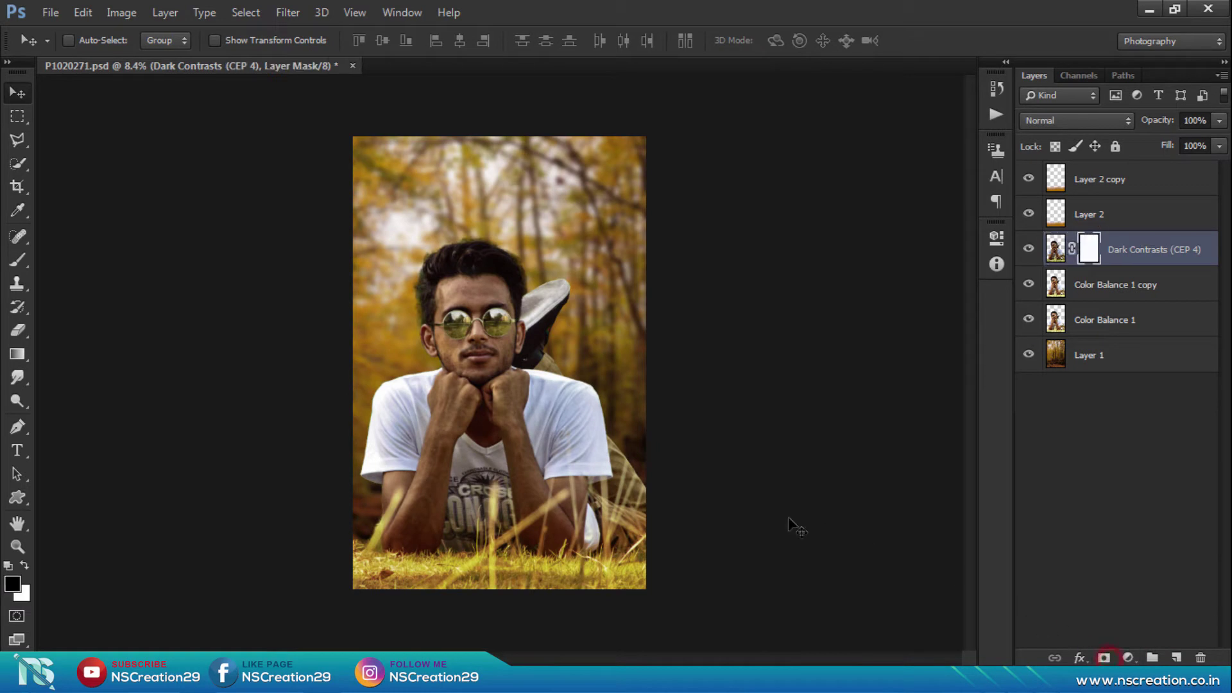
click(18, 260)
scroll(481, 333, up, 1)
scroll(482, 334, up, 1)
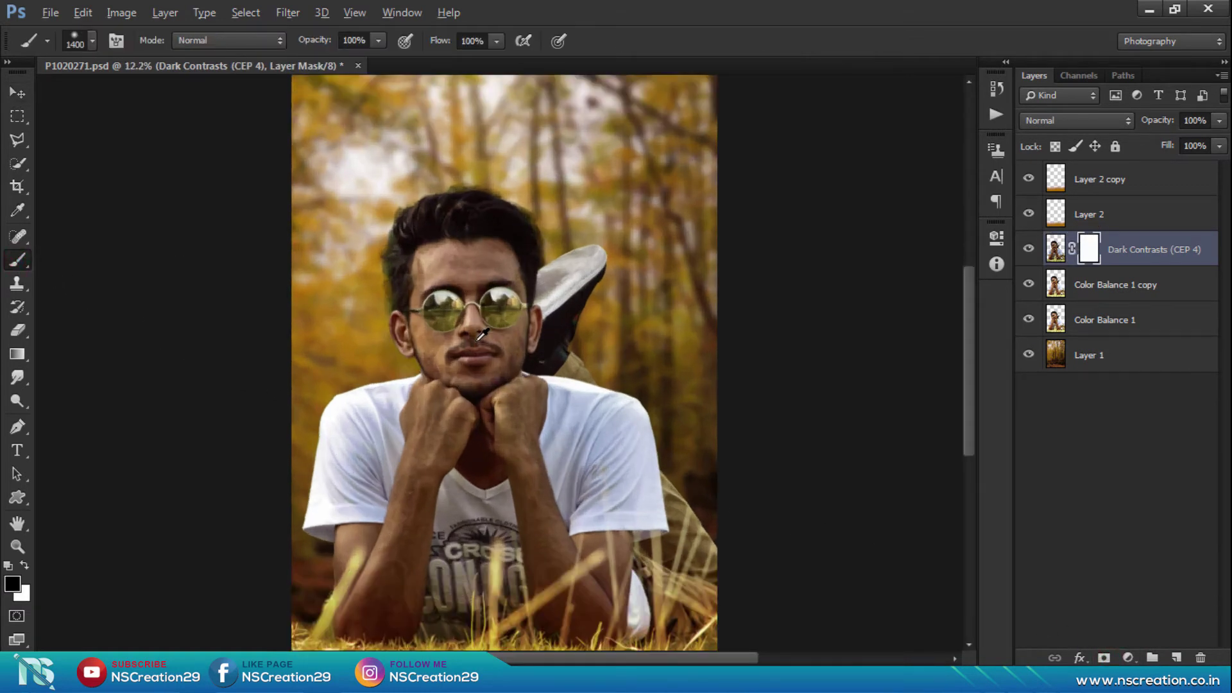
key(bracketleft)
key(bracketleft)
key(bracketleft)
click(441, 257)
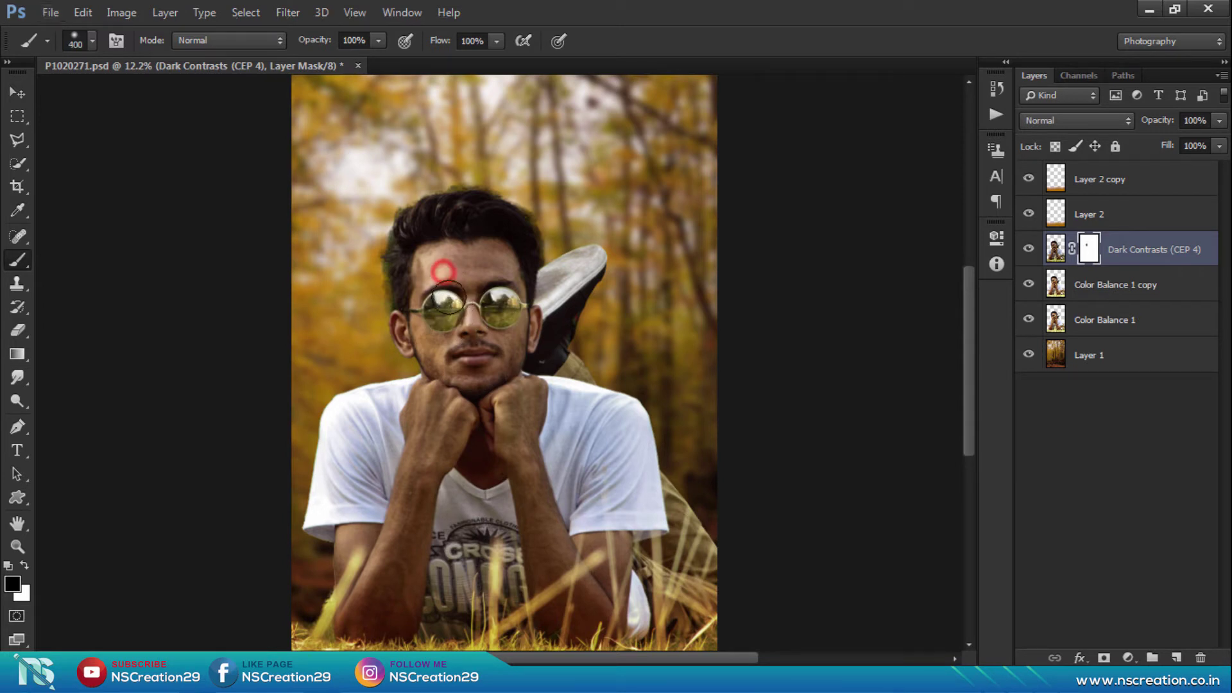
click(432, 264)
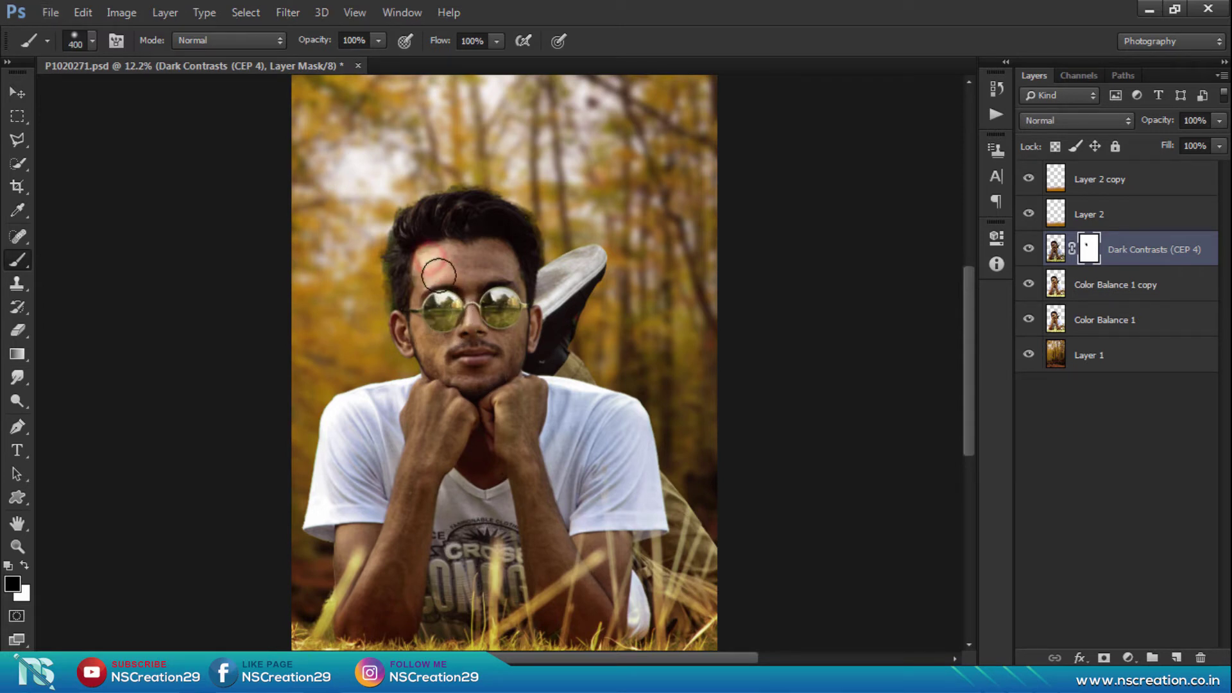
click(441, 258)
click(508, 262)
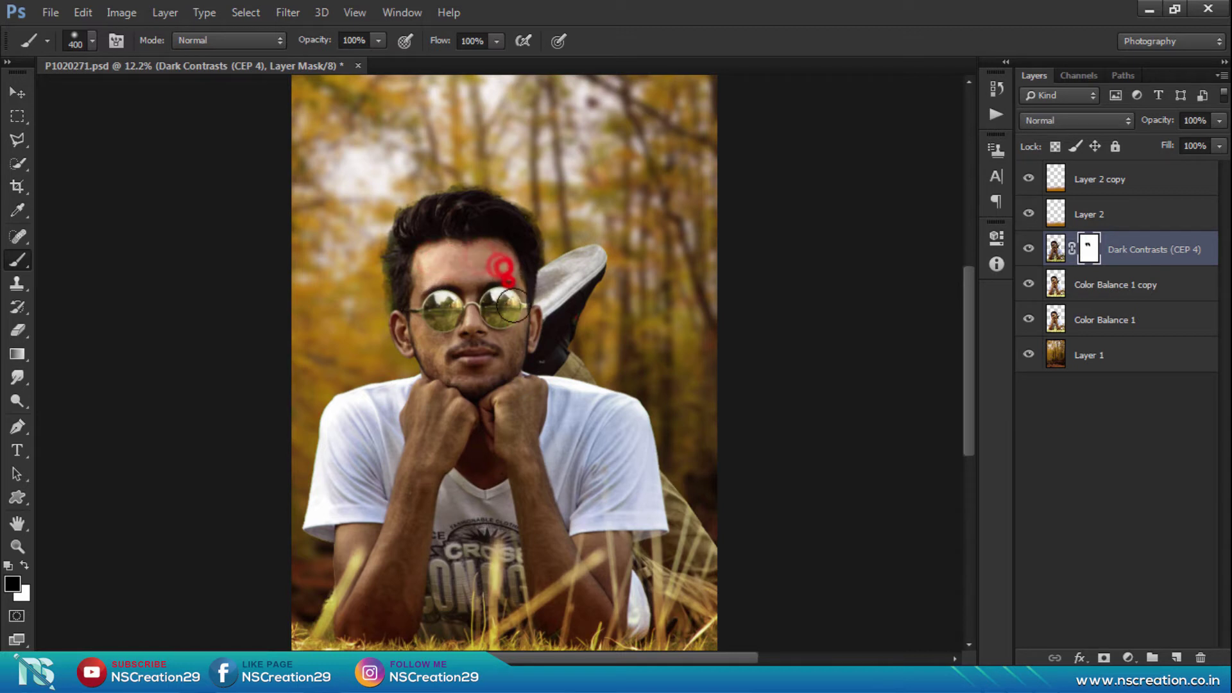
click(533, 317)
click(523, 342)
click(501, 359)
click(481, 311)
click(503, 285)
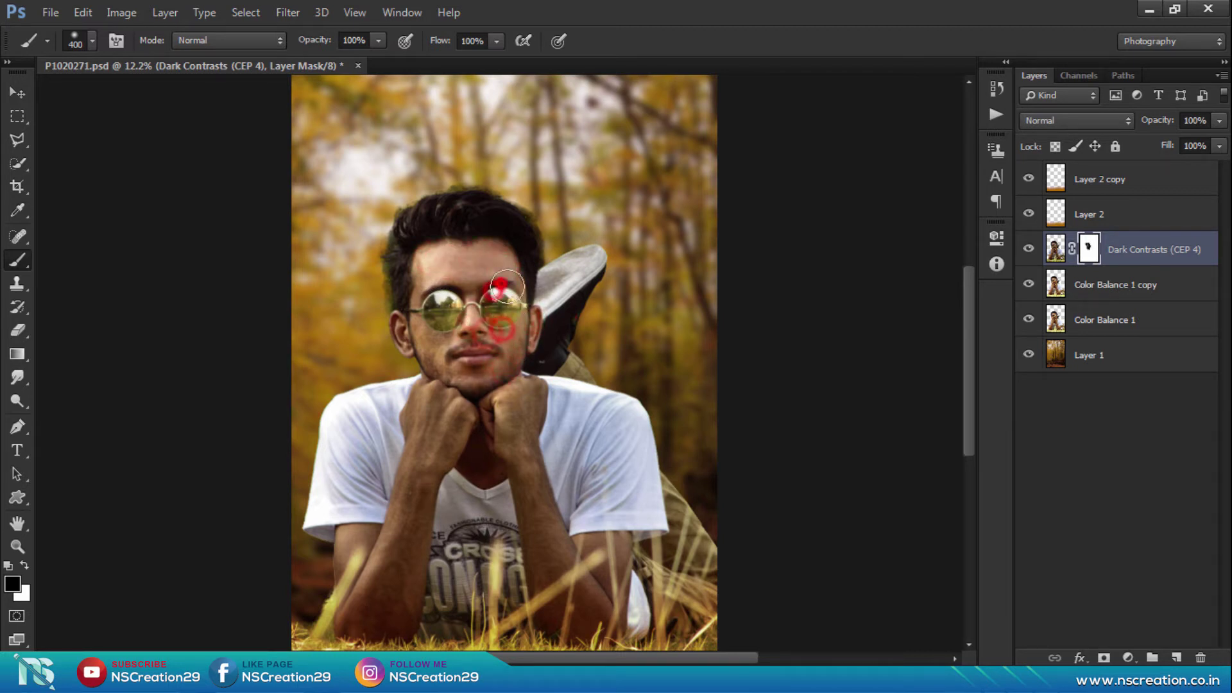
click(467, 328)
click(428, 324)
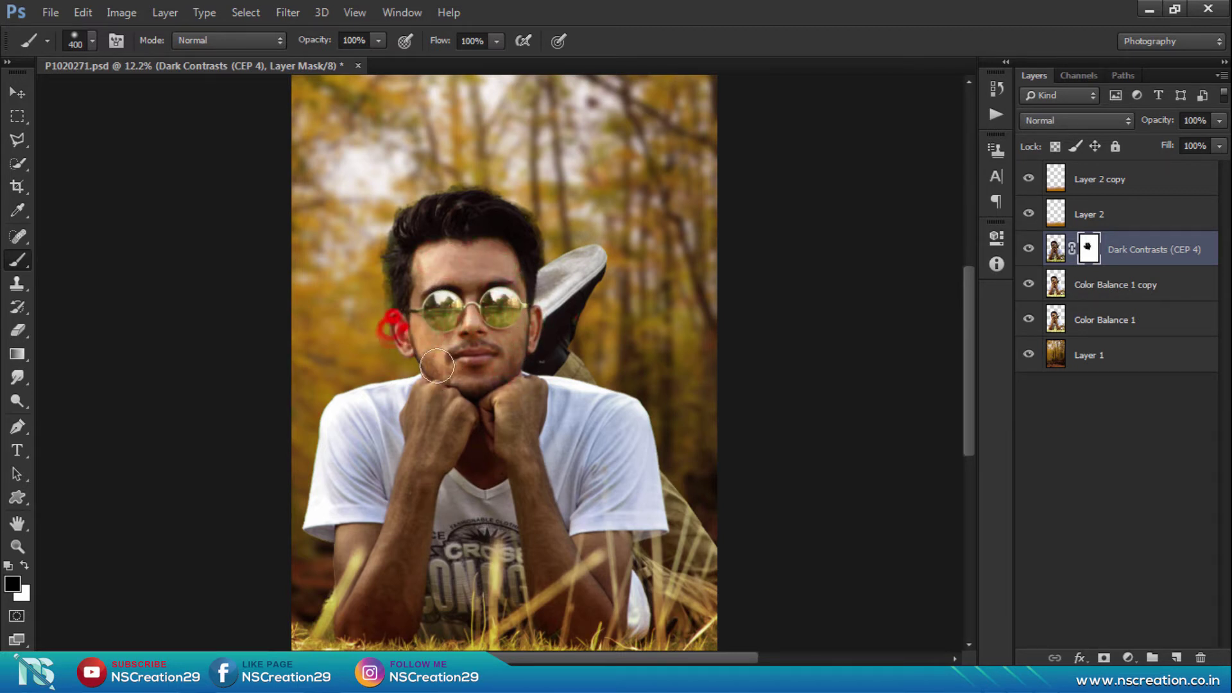
click(420, 315)
click(431, 357)
click(440, 383)
click(440, 401)
click(452, 427)
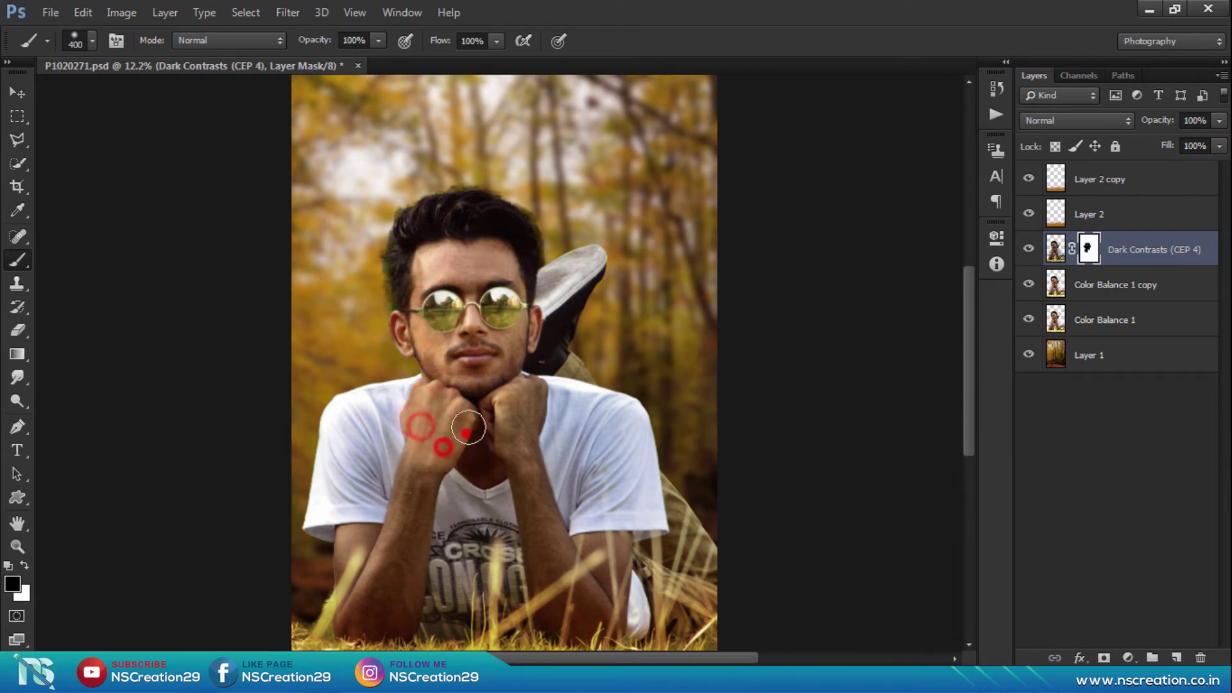
Mask the effect off the man's hands, both forearms and the left upper arm.
click(493, 468)
click(510, 453)
click(484, 428)
click(503, 409)
click(520, 390)
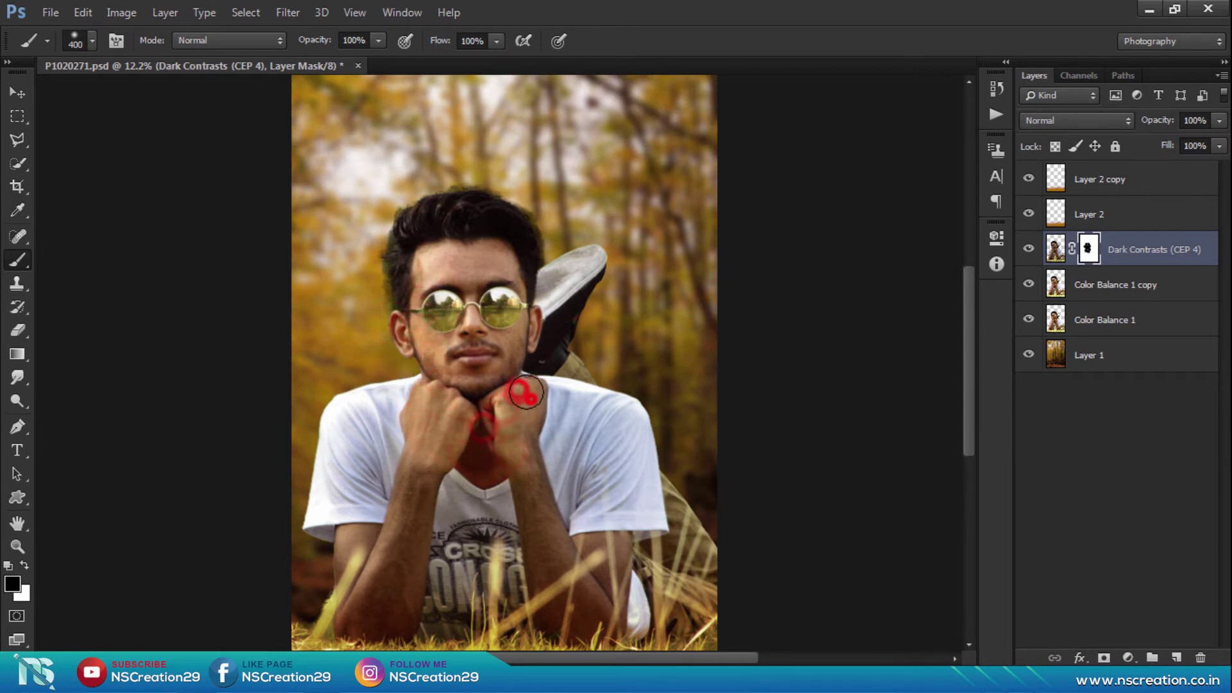
click(528, 431)
click(533, 485)
click(542, 548)
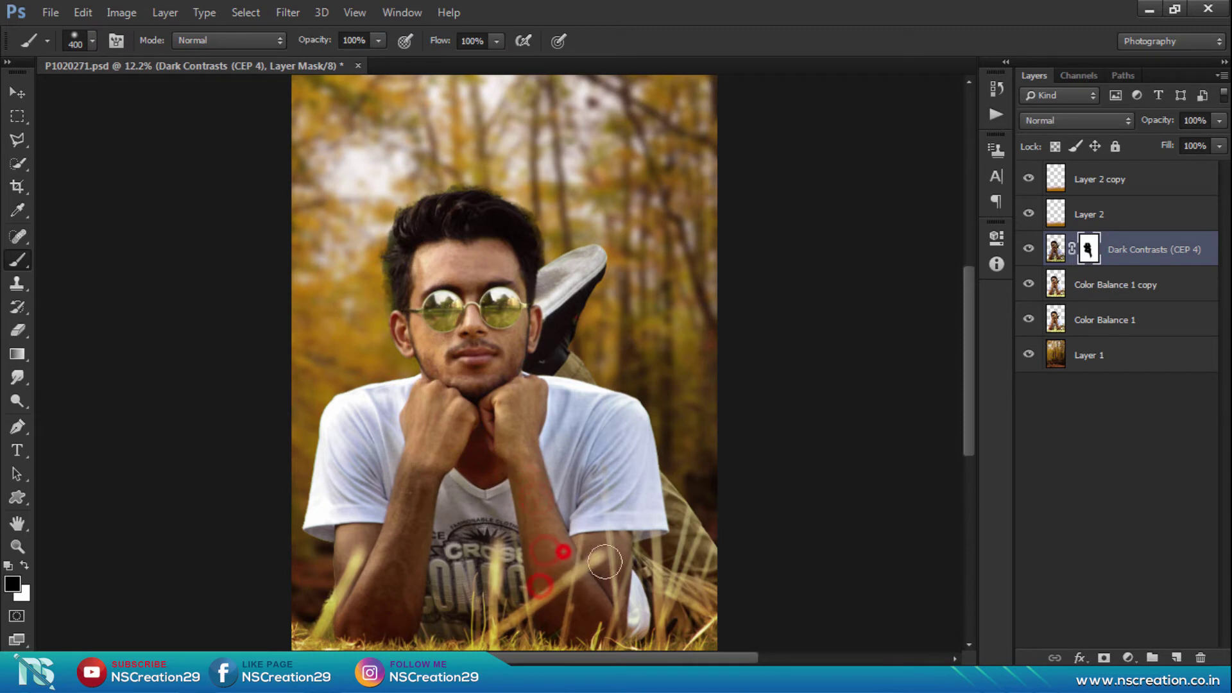
click(615, 548)
click(619, 593)
click(601, 582)
click(568, 603)
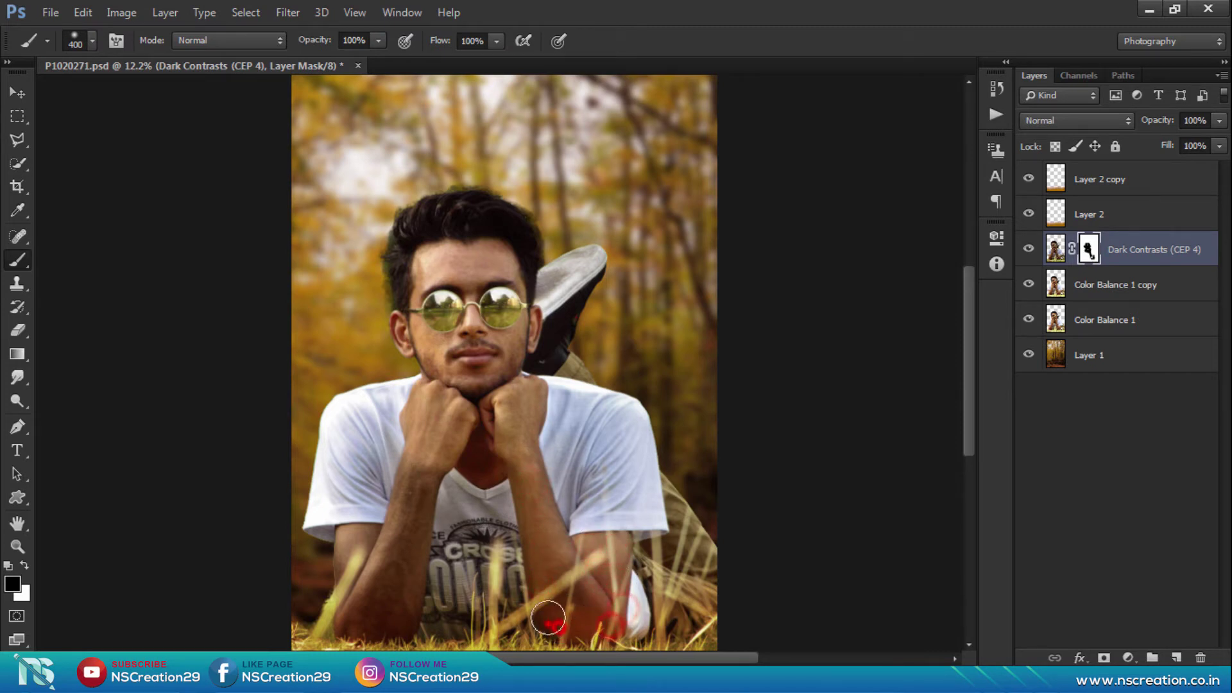
click(539, 621)
click(585, 634)
click(610, 604)
click(418, 475)
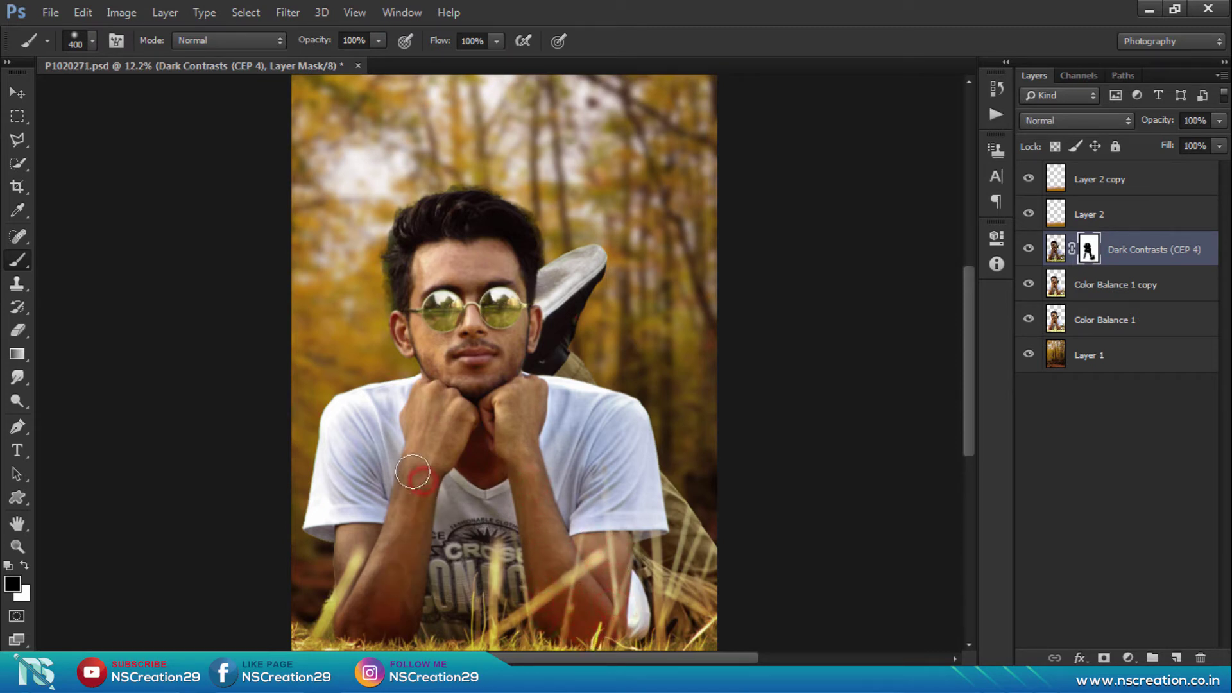
click(363, 603)
click(383, 581)
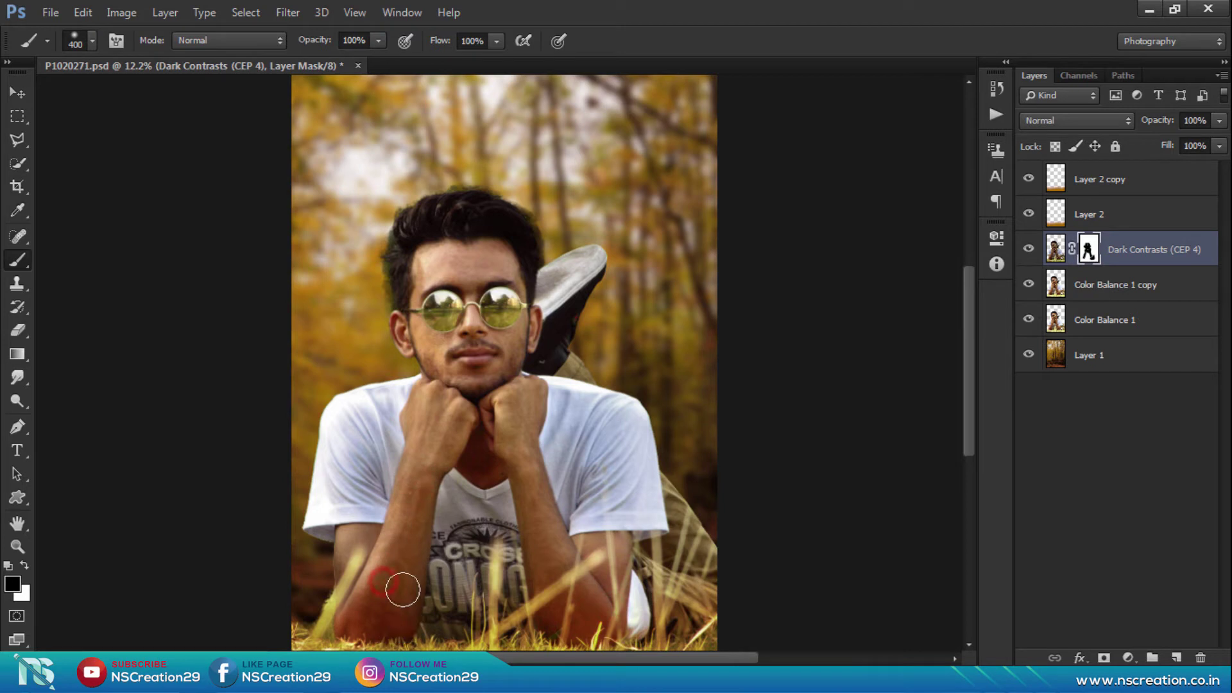
click(463, 445)
click(345, 541)
click(382, 533)
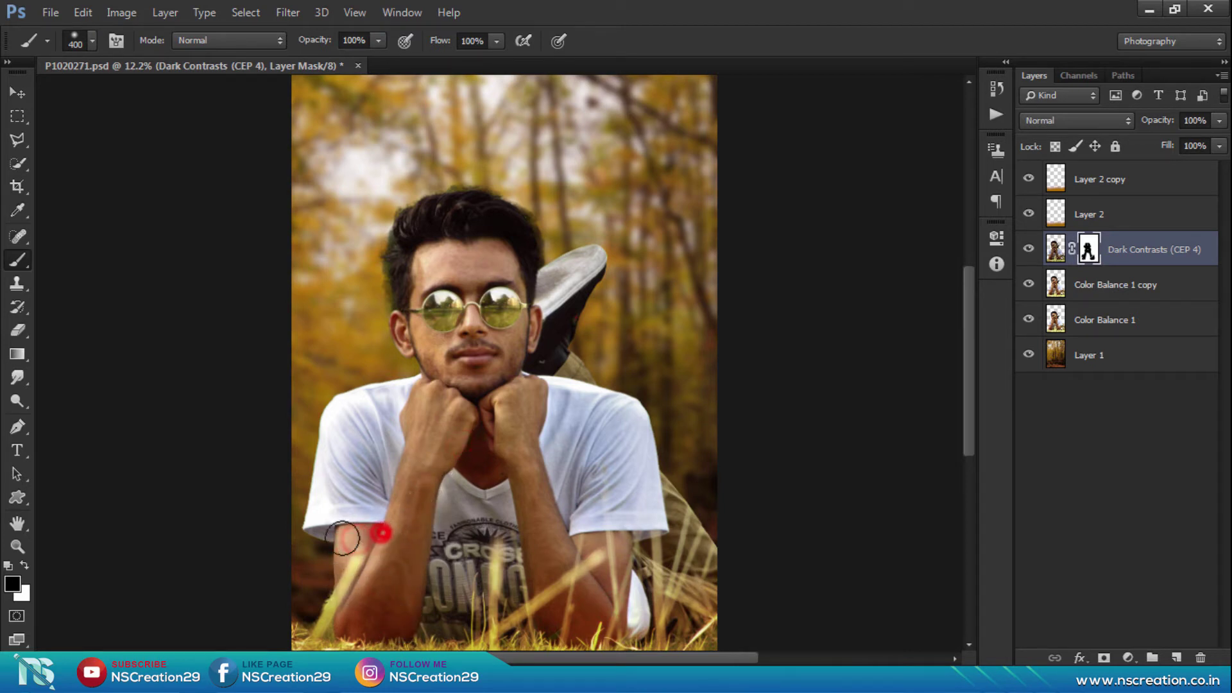
With a smaller brush, mask the shoe behind the head, the jawline and the hairline.
key(bracketleft)
key(bracketleft)
click(550, 280)
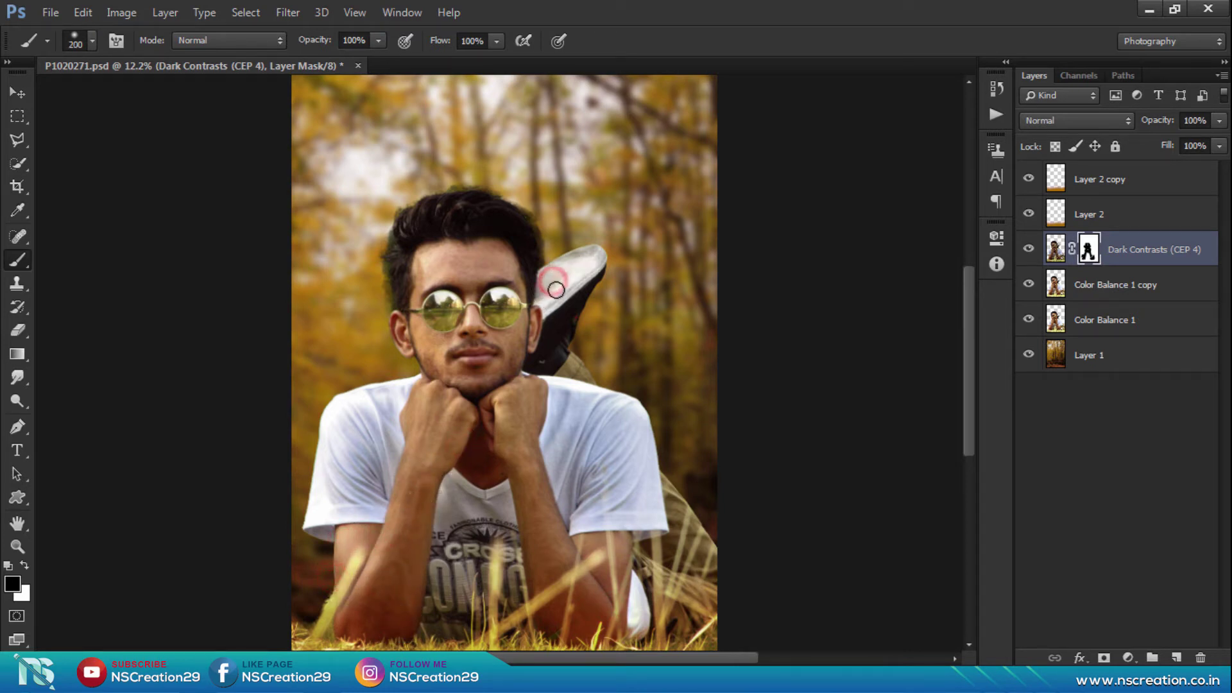
click(563, 266)
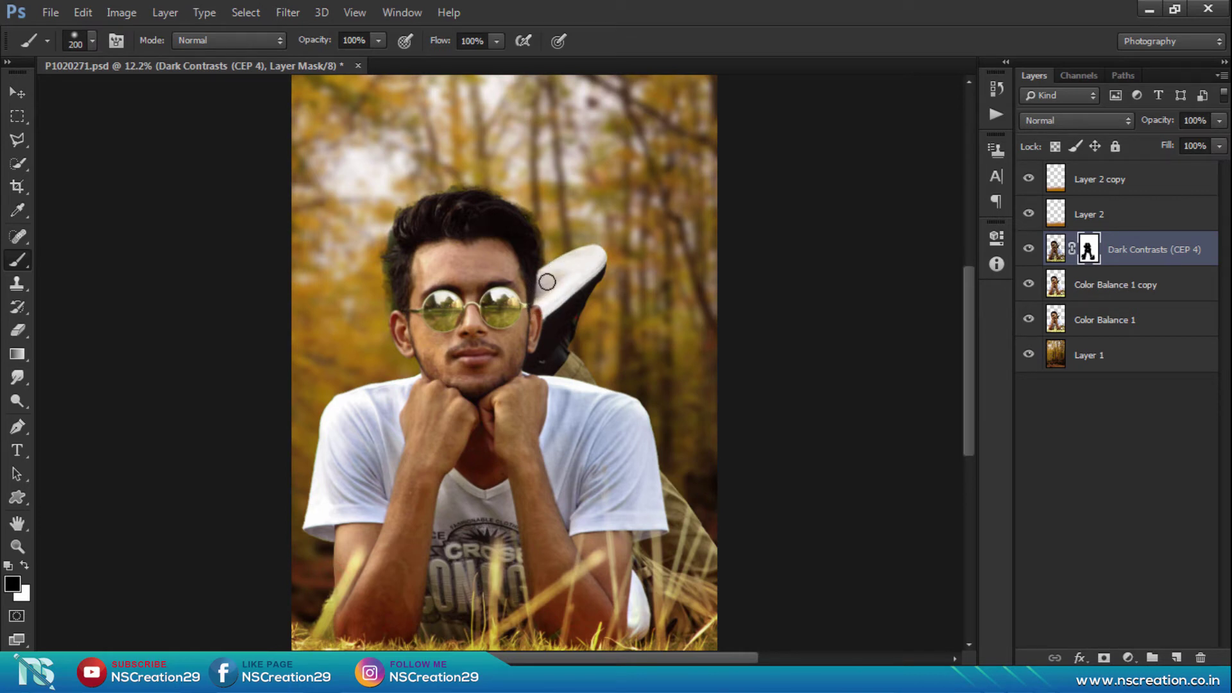
drag(504, 361, 395, 321)
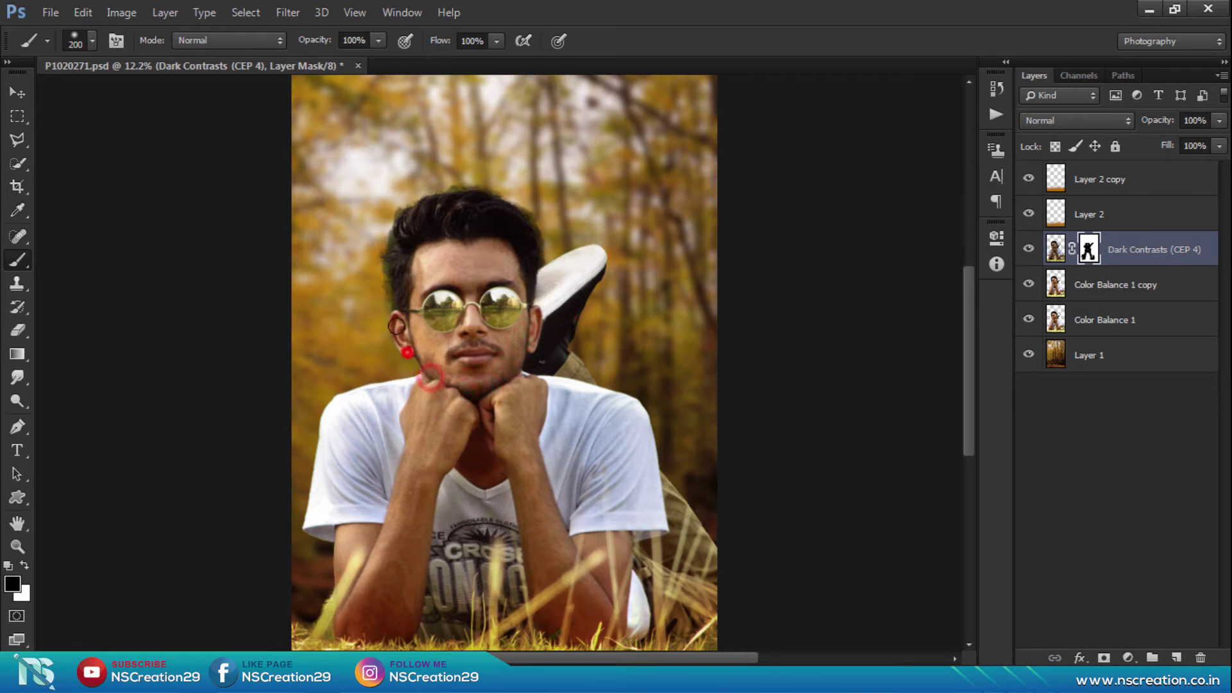
click(425, 257)
click(421, 256)
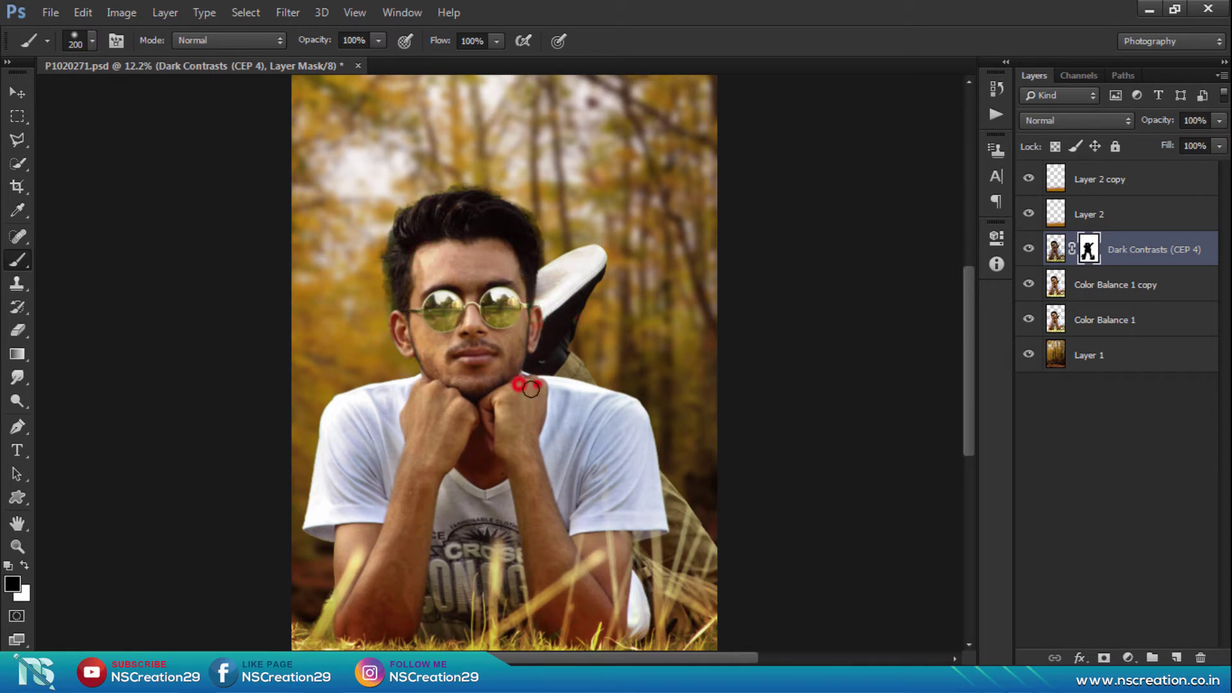
Zoom out to see the whole image and switch to the Move tool.
key(ctrl+minus)
scroll(473, 478, up, 1)
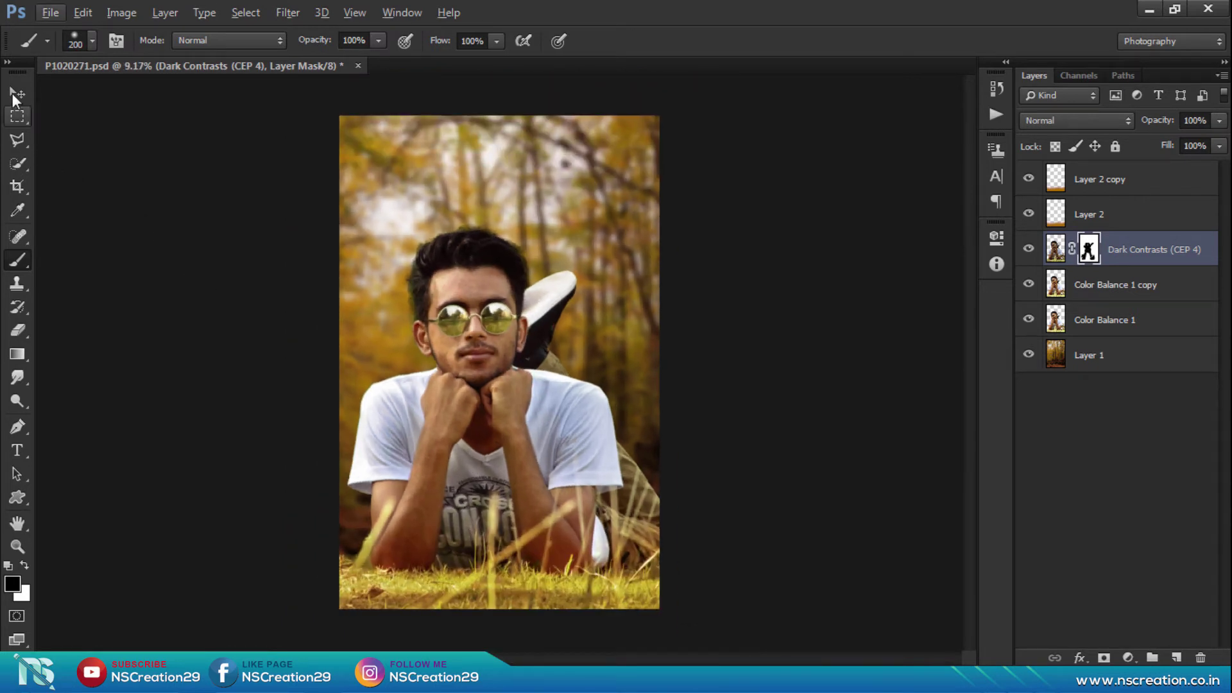
click(16, 94)
scroll(559, 214, up, 2)
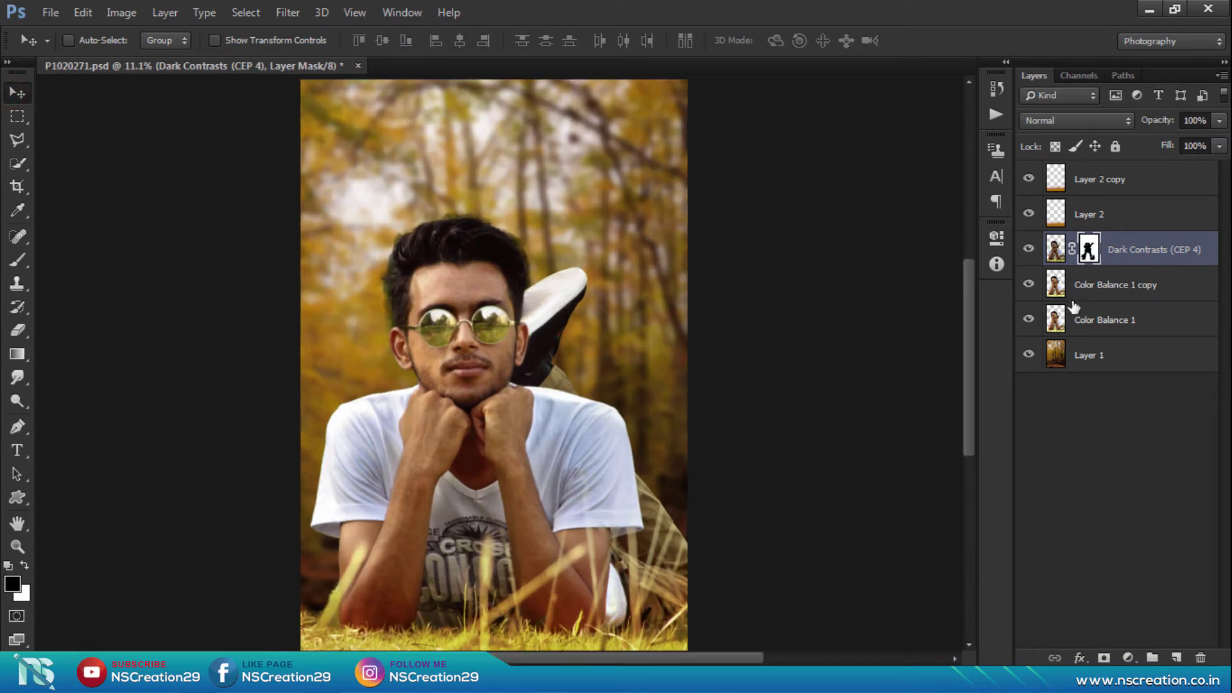
Merge Color Balance 1 and its copy into the Dark Contrasts (CEP 4) layer.
shift+click(1103, 314)
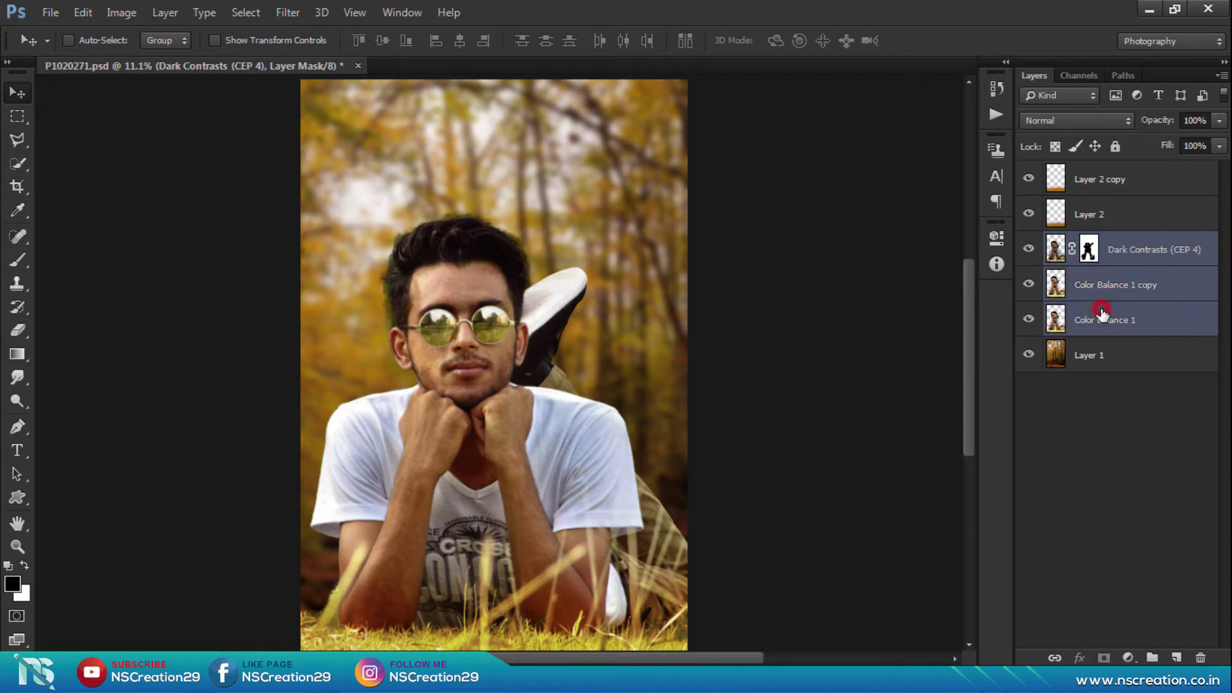
right_click(1101, 316)
click(804, 527)
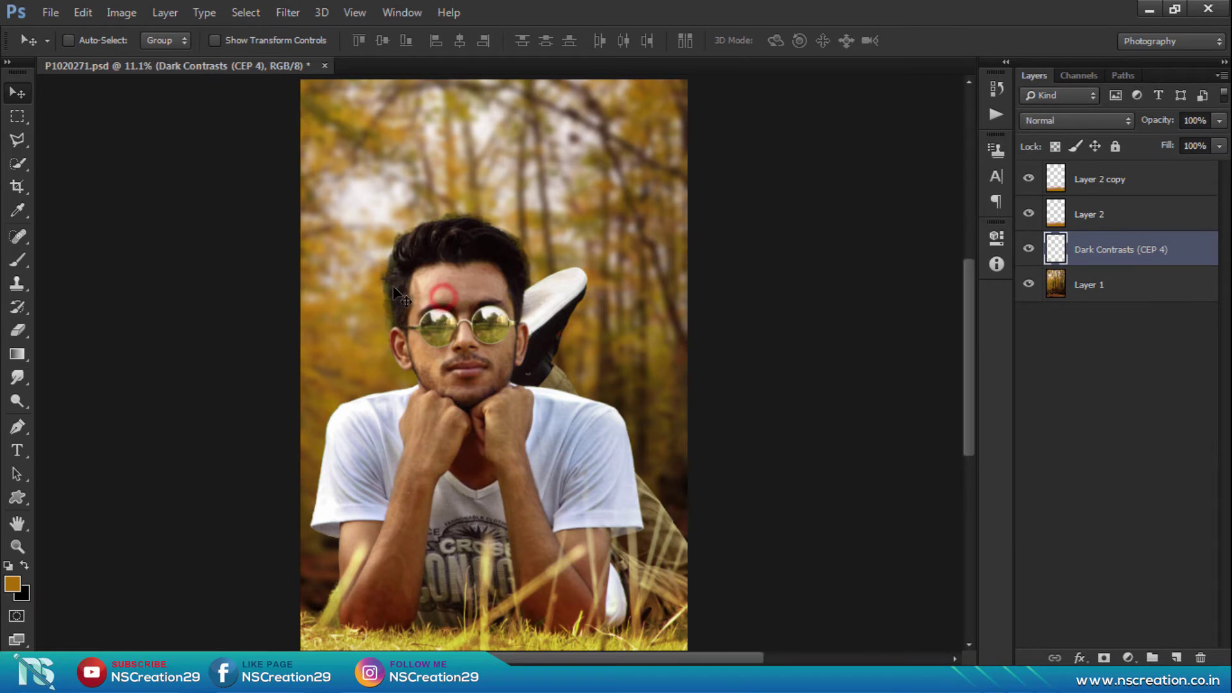
Erase the stray fringe along the left, top and right edges of the man's hair.
scroll(396, 292, up, 3)
scroll(397, 292, up, 1)
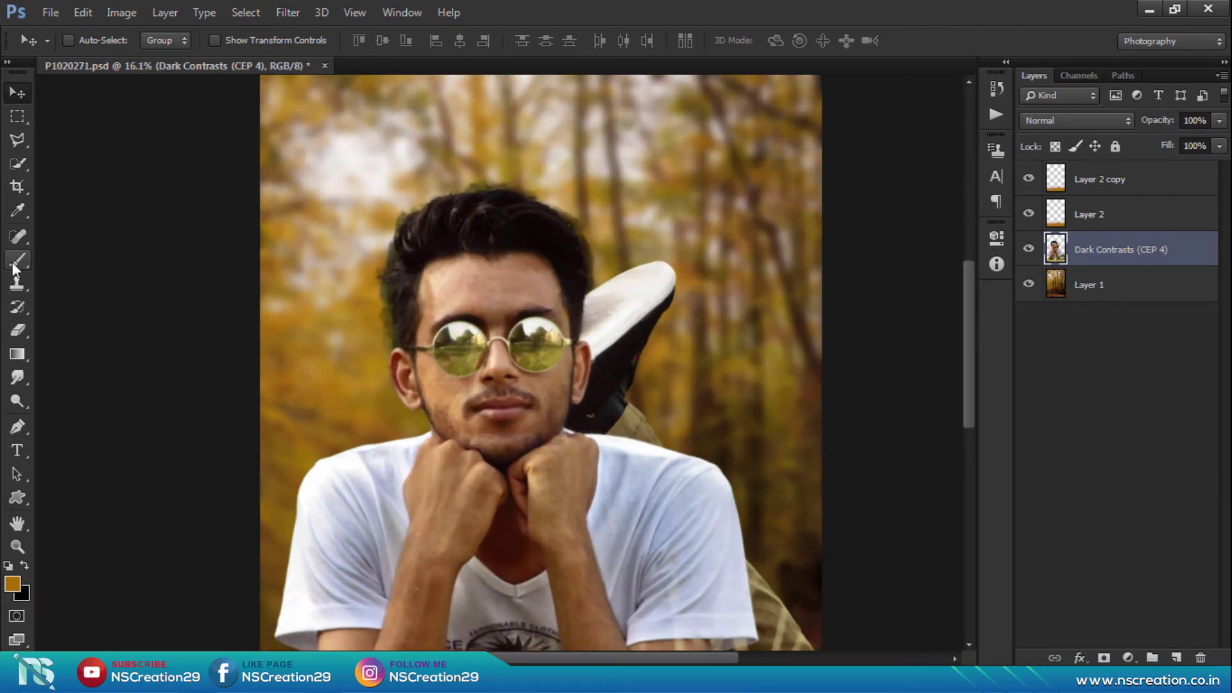
click(17, 330)
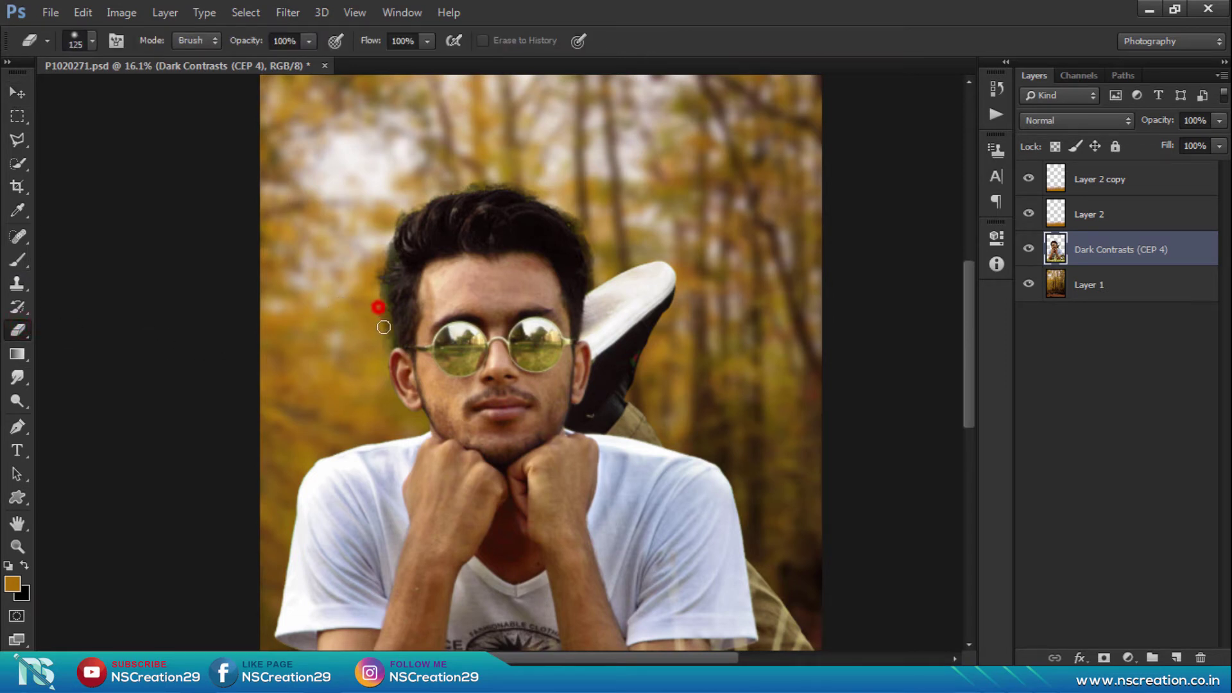
drag(383, 327, 386, 339)
drag(383, 338, 380, 326)
click(387, 252)
click(475, 184)
click(585, 241)
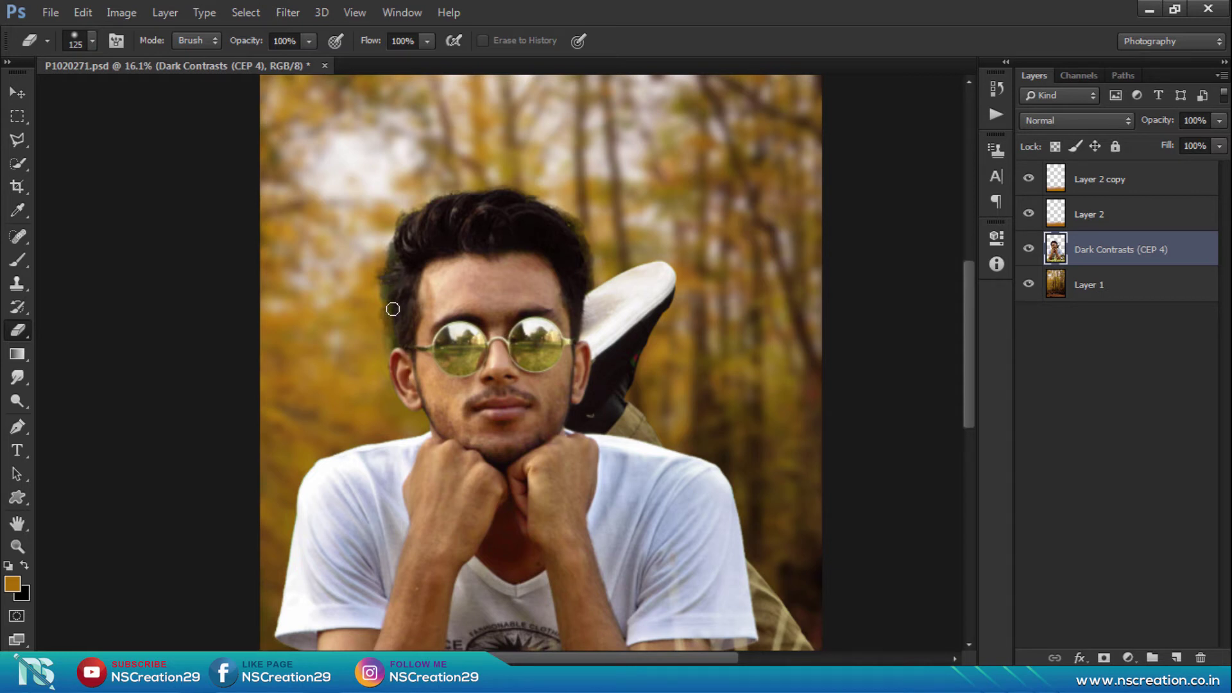
scroll(393, 308, down, 1)
scroll(393, 309, up, 1)
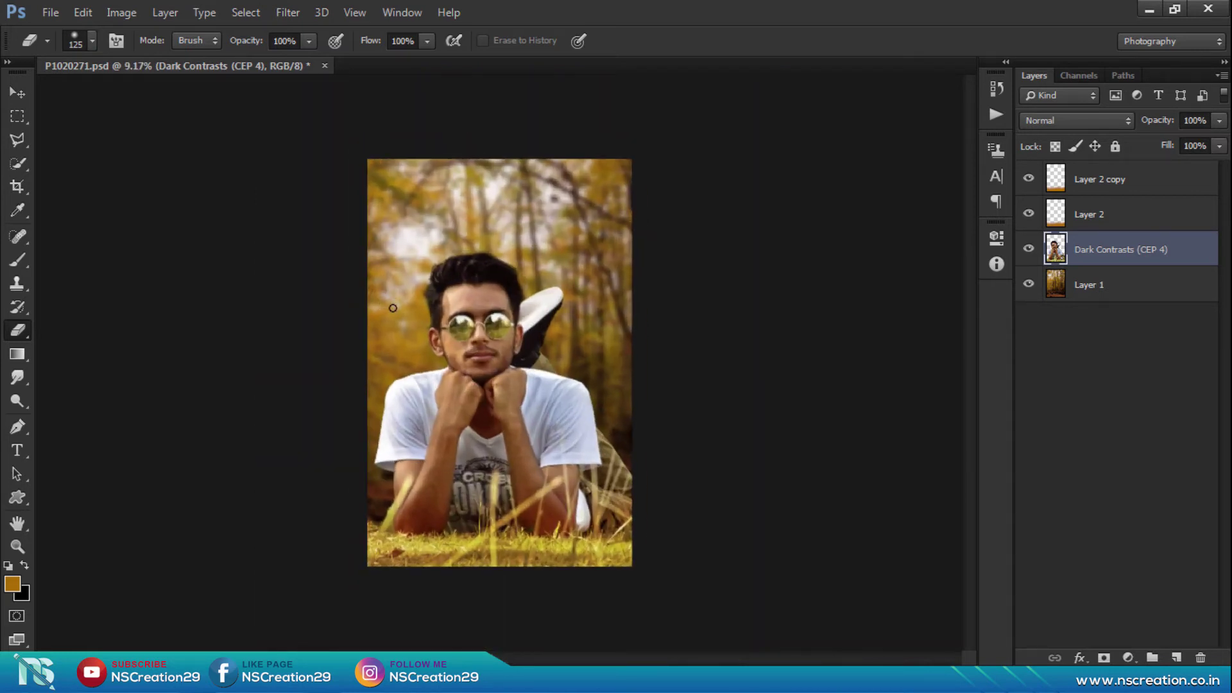
scroll(393, 308, up, 1)
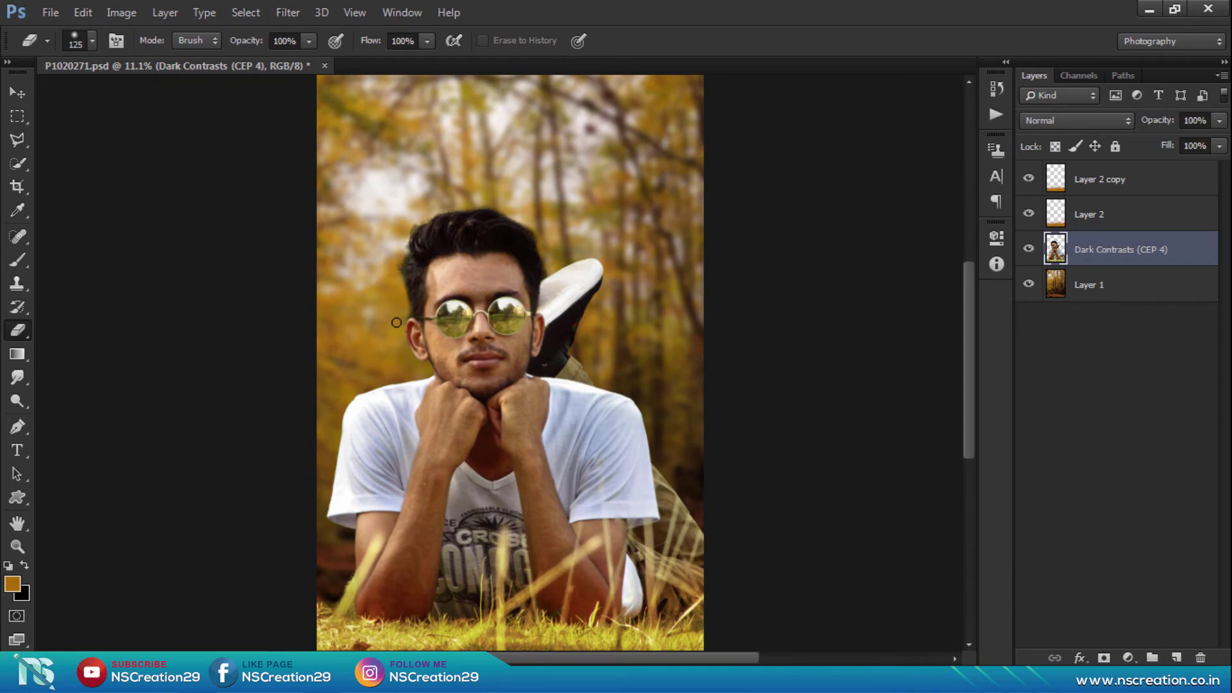
scroll(457, 262, up, 1)
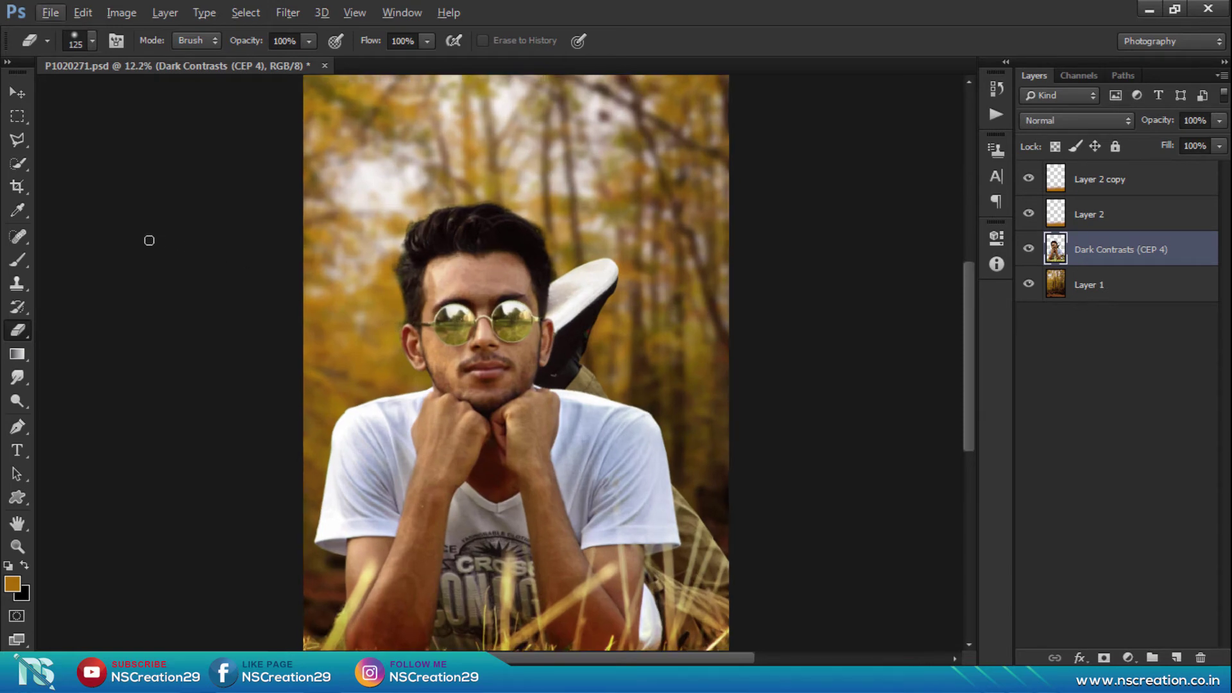
Camera Raw Filter on Dark Contrasts: Highlights +37, Oranges luminance +24, Yellows luminance +35.
click(15, 92)
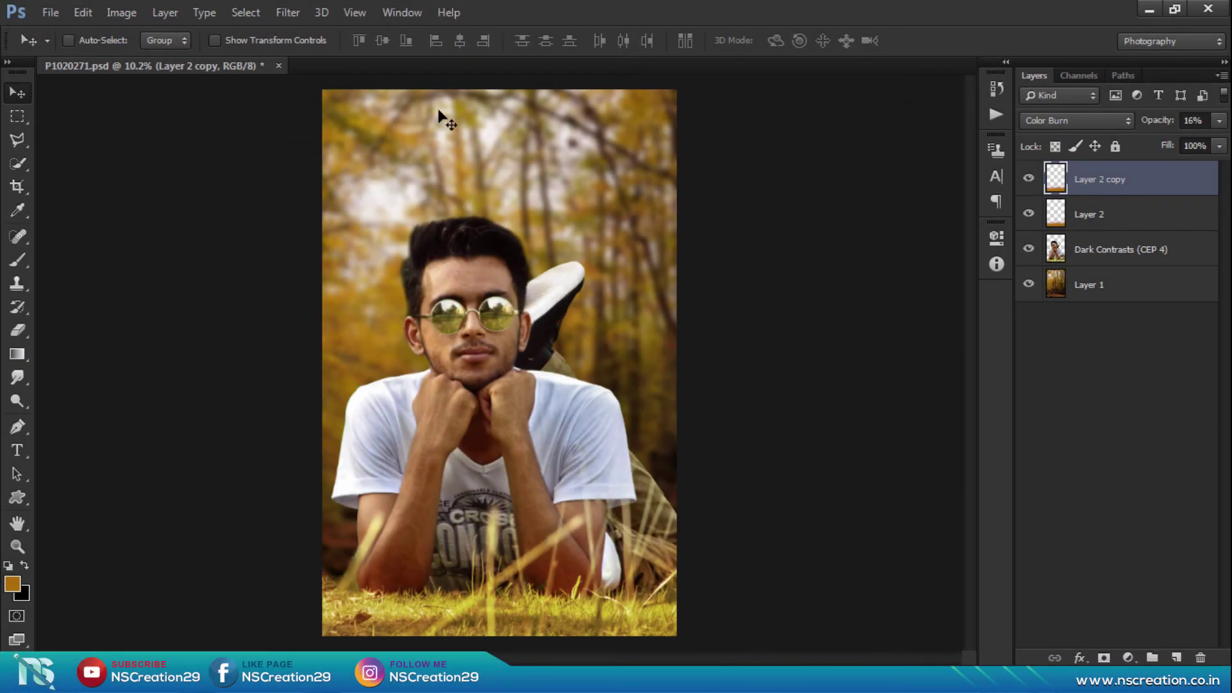
click(288, 13)
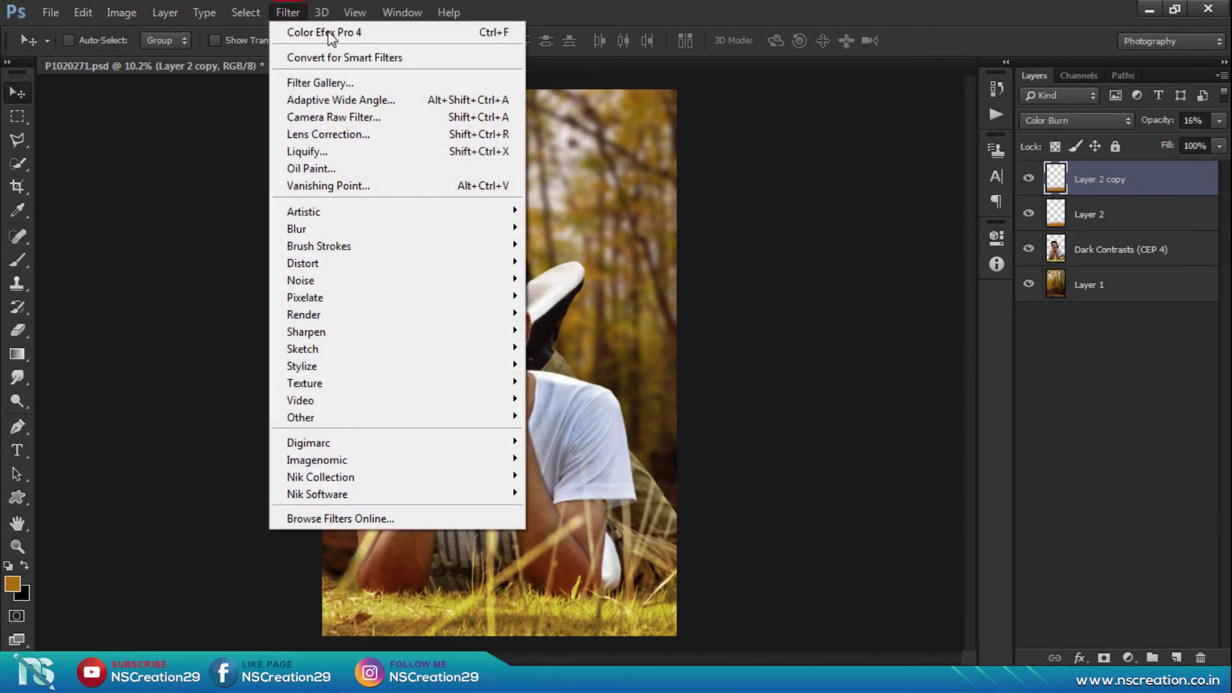
click(851, 196)
click(1103, 249)
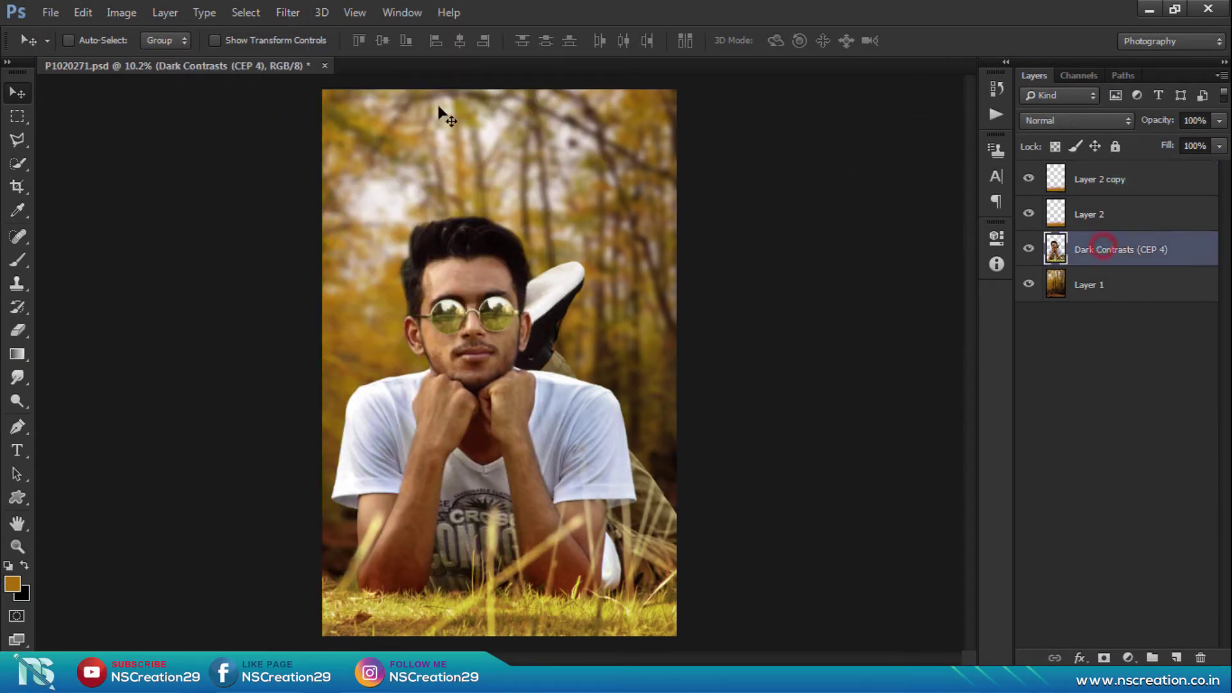
click(287, 12)
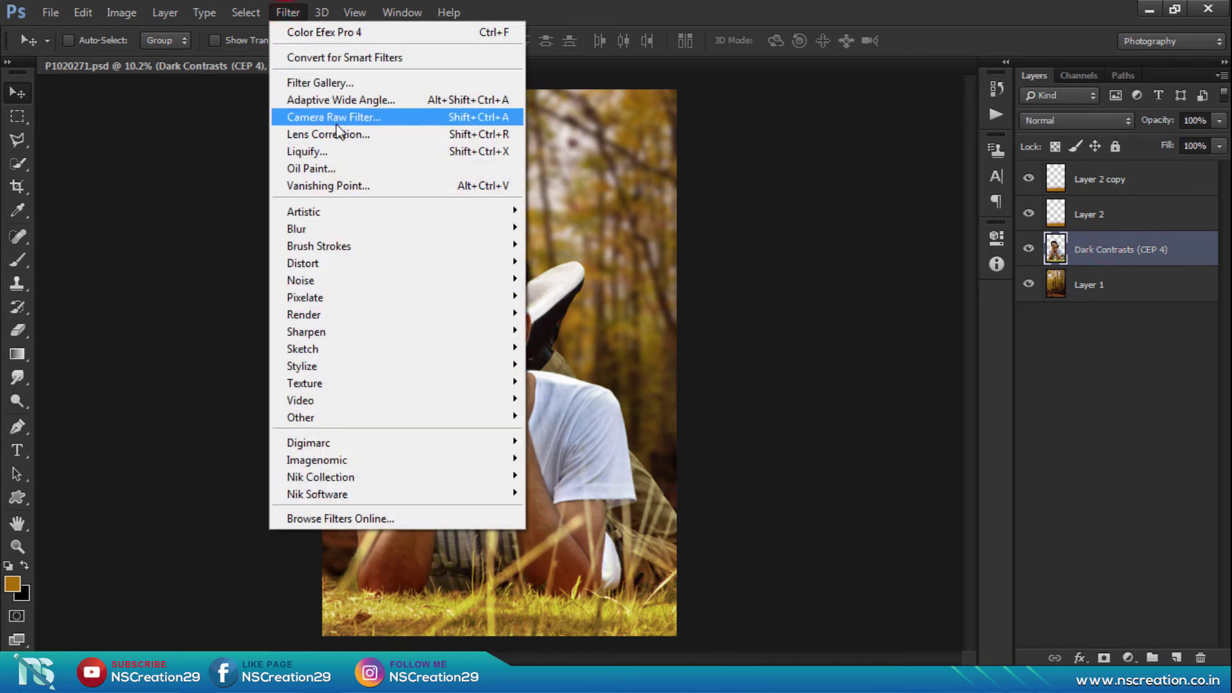
click(337, 119)
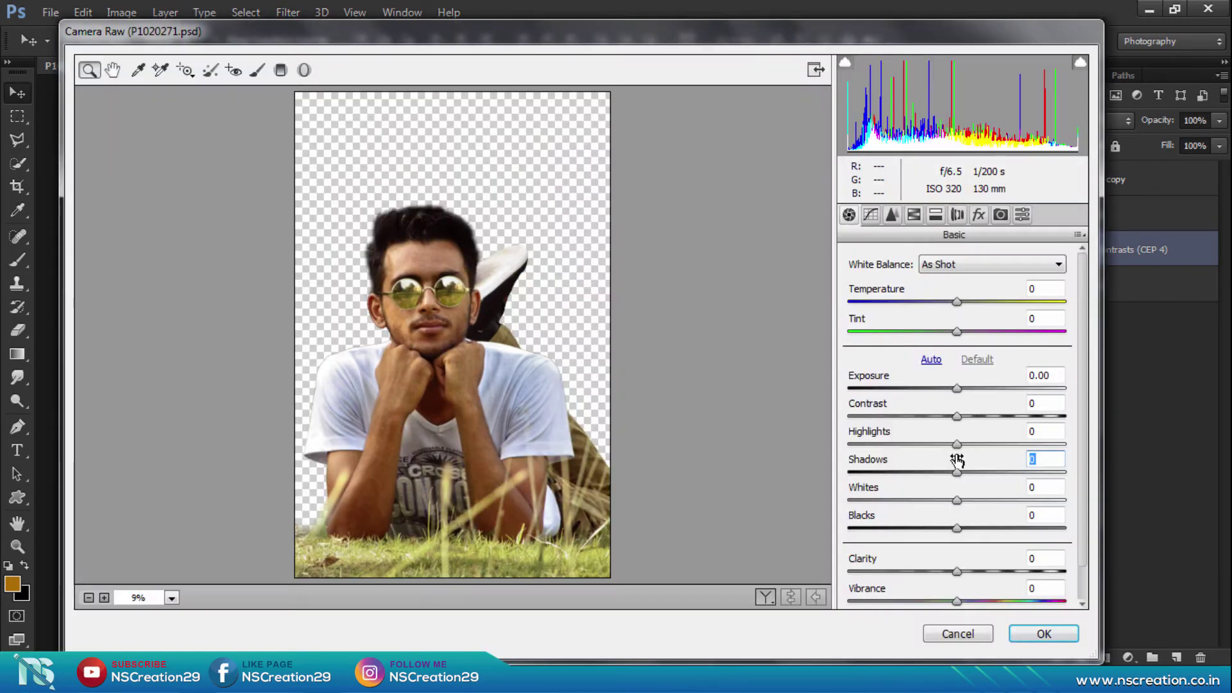
mouse_move(957, 444)
mouse_down()
mouse_move(1011, 445)
mouse_move(996, 445)
mouse_up()
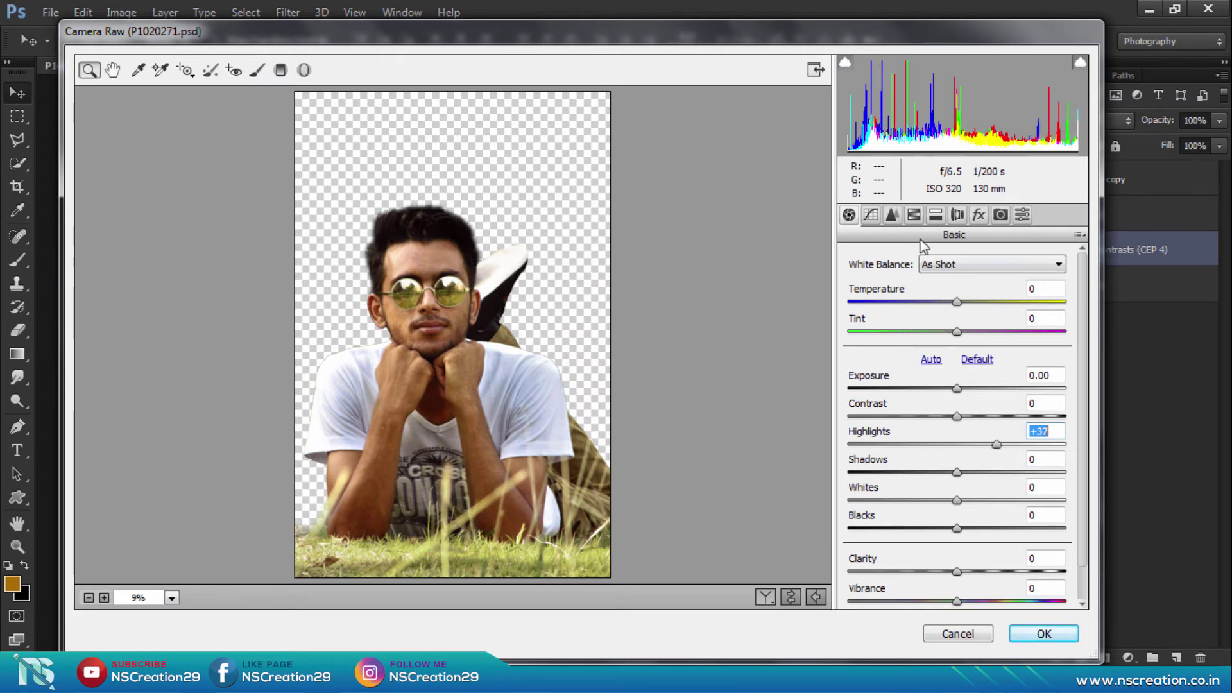
click(914, 214)
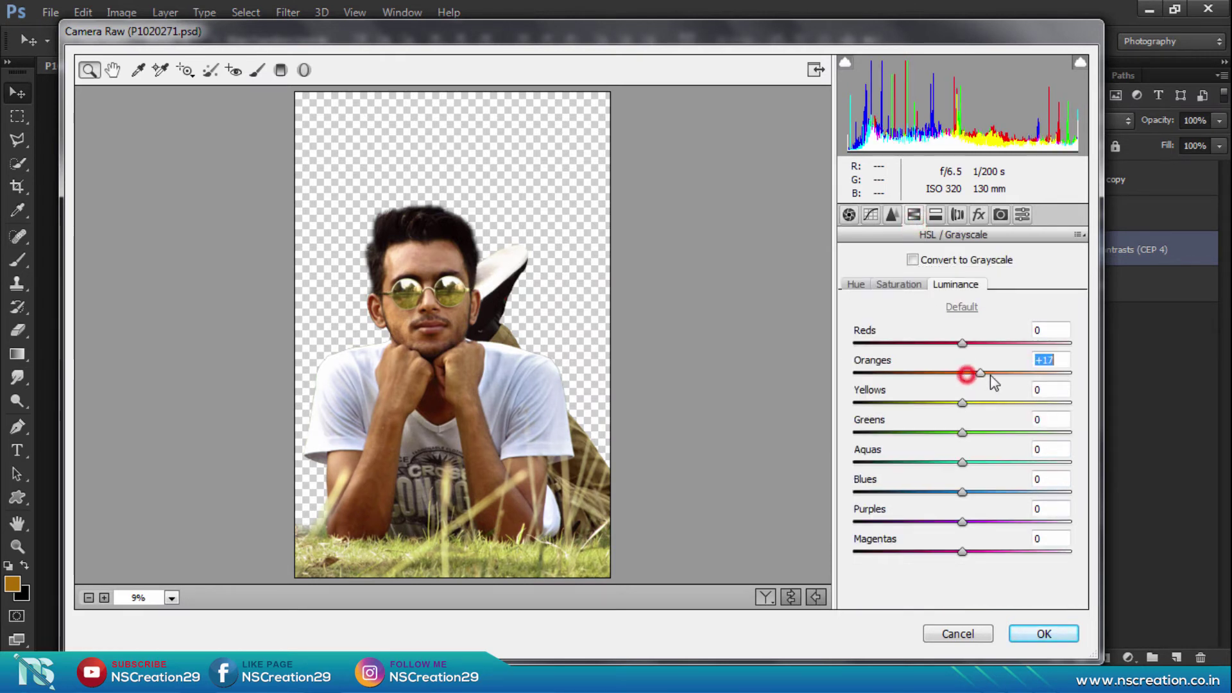
drag(991, 379, 1000, 403)
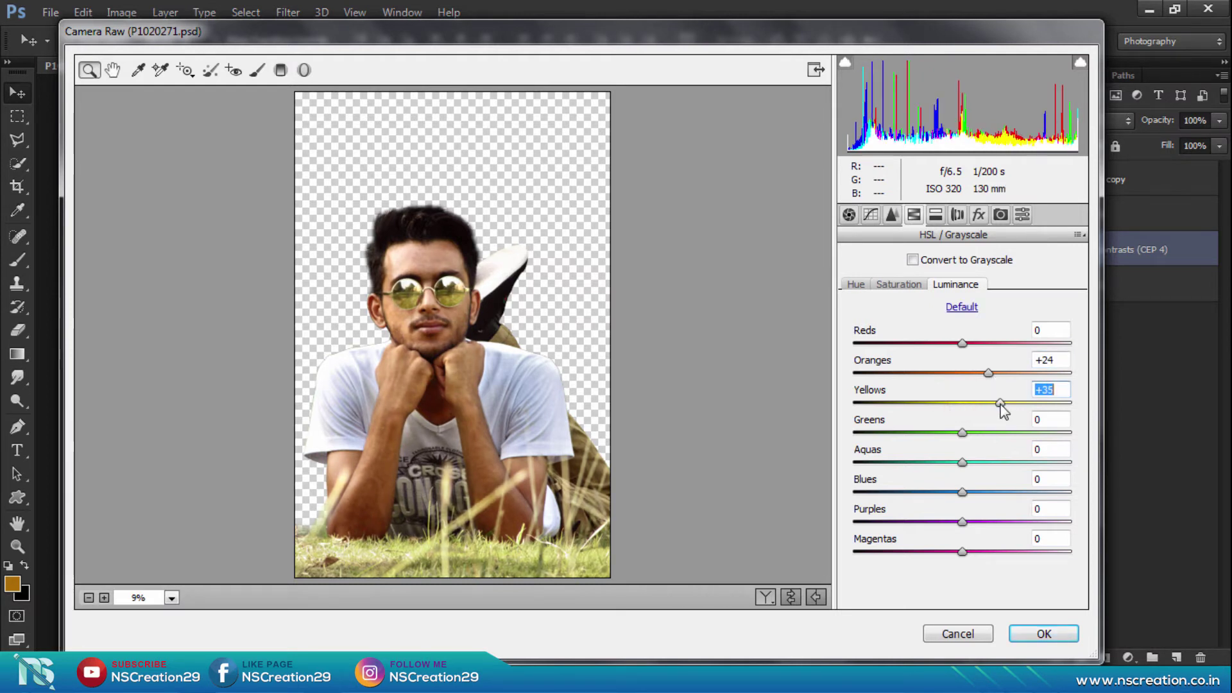
click(1045, 632)
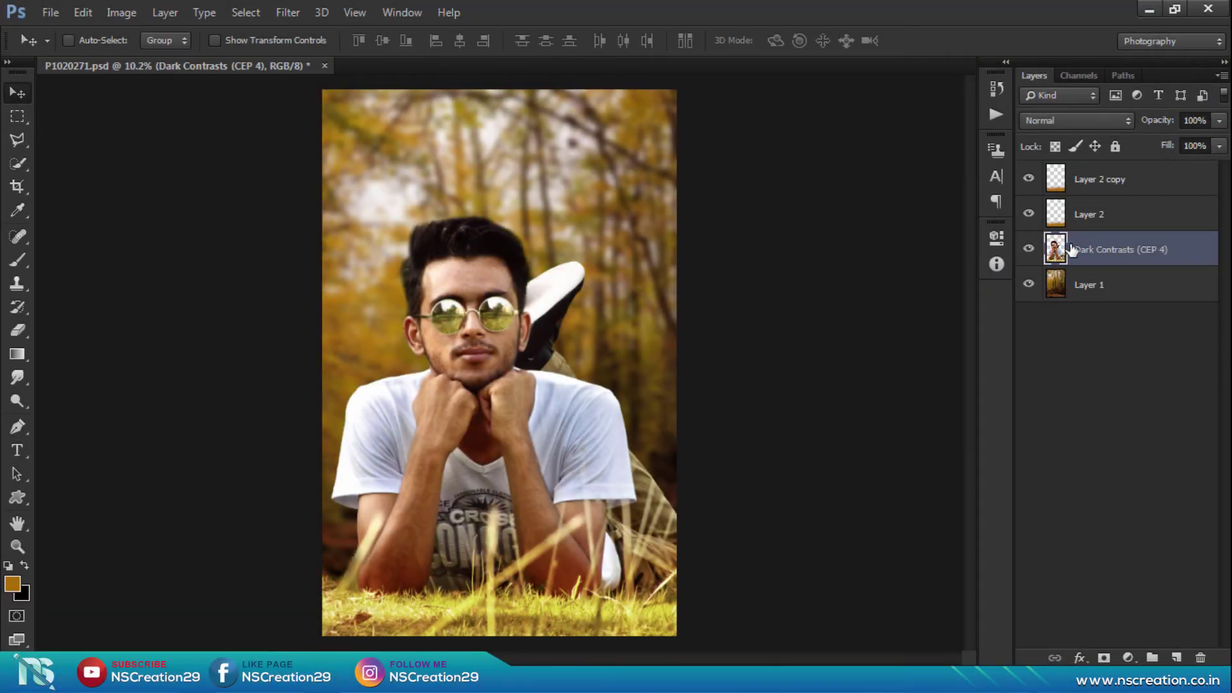
Duplicate Dark Contrasts, smooth the copy with Noiseware Professional, and set it to 60% opacity.
key(ctrl+j)
click(292, 13)
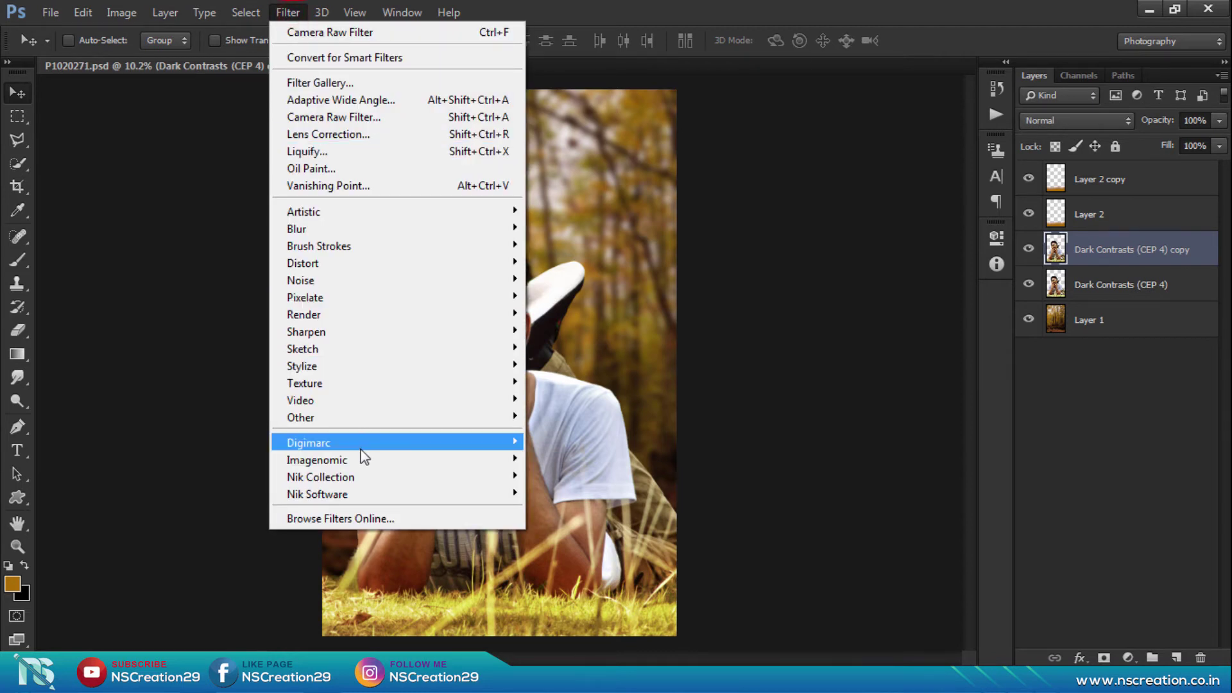
click(405, 459)
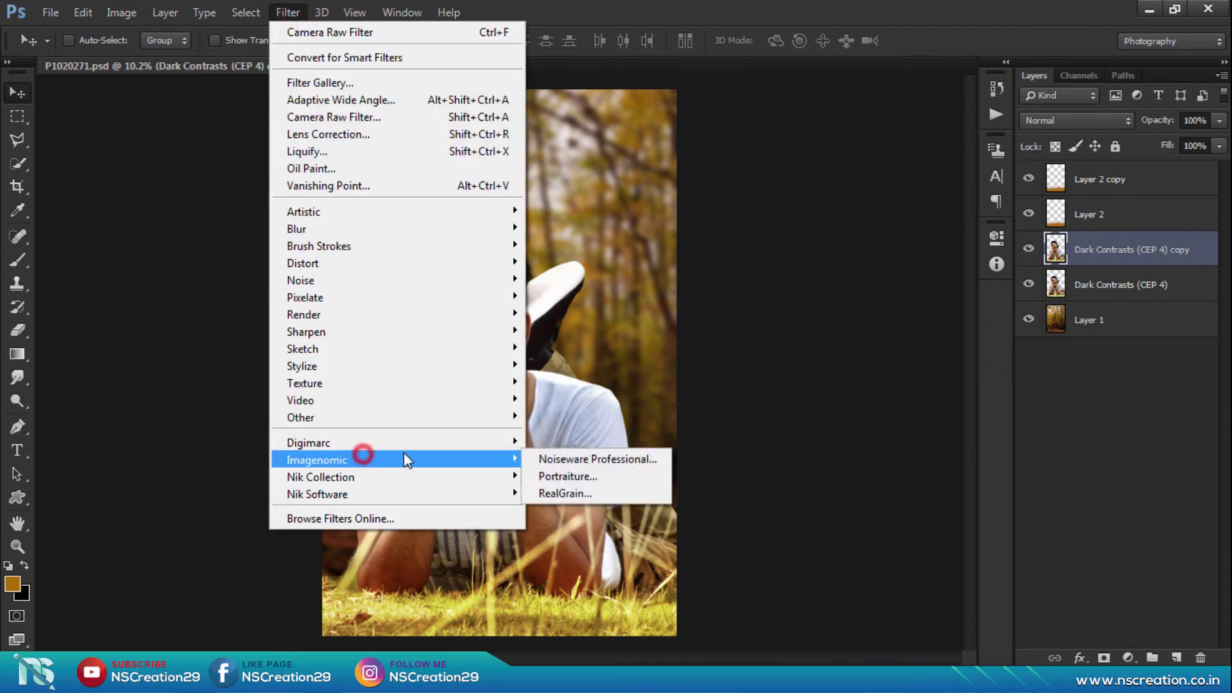
click(539, 459)
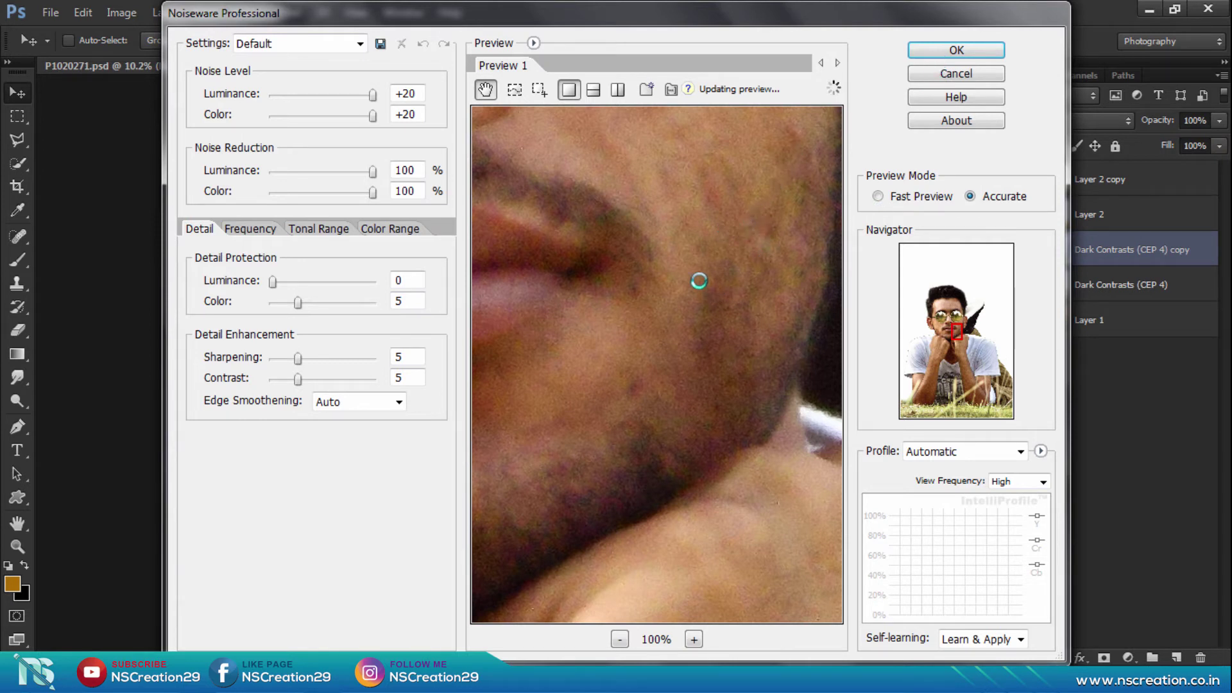
click(914, 55)
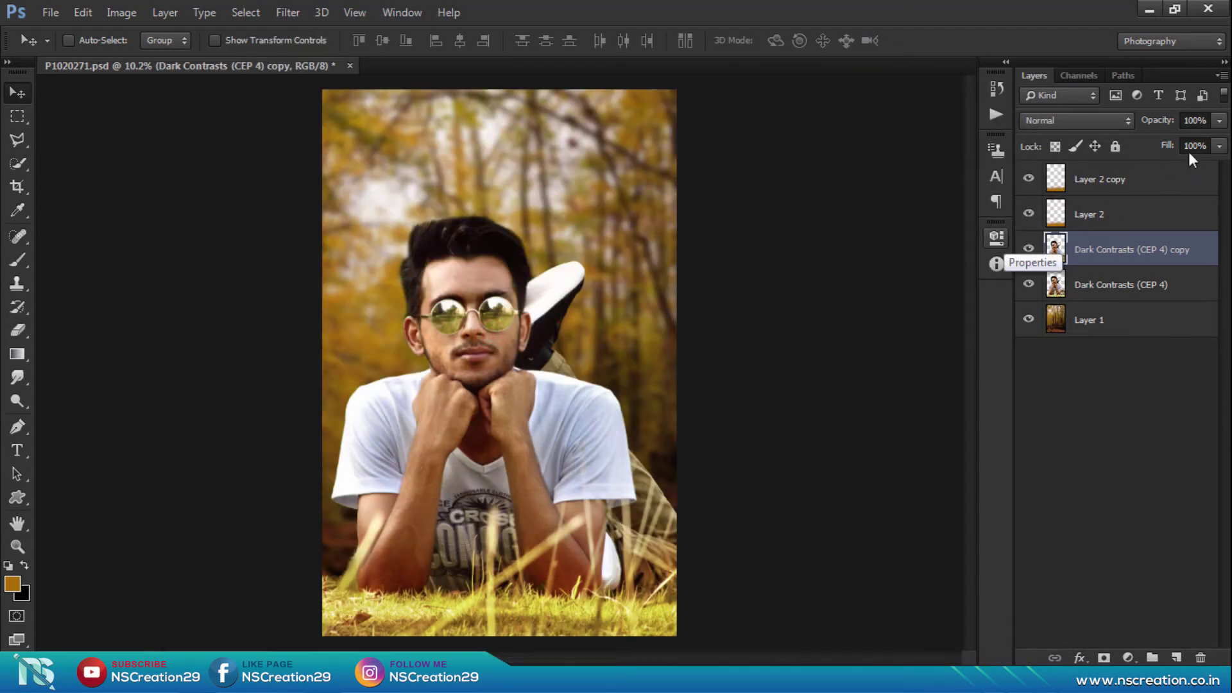
drag(1166, 123, 1139, 125)
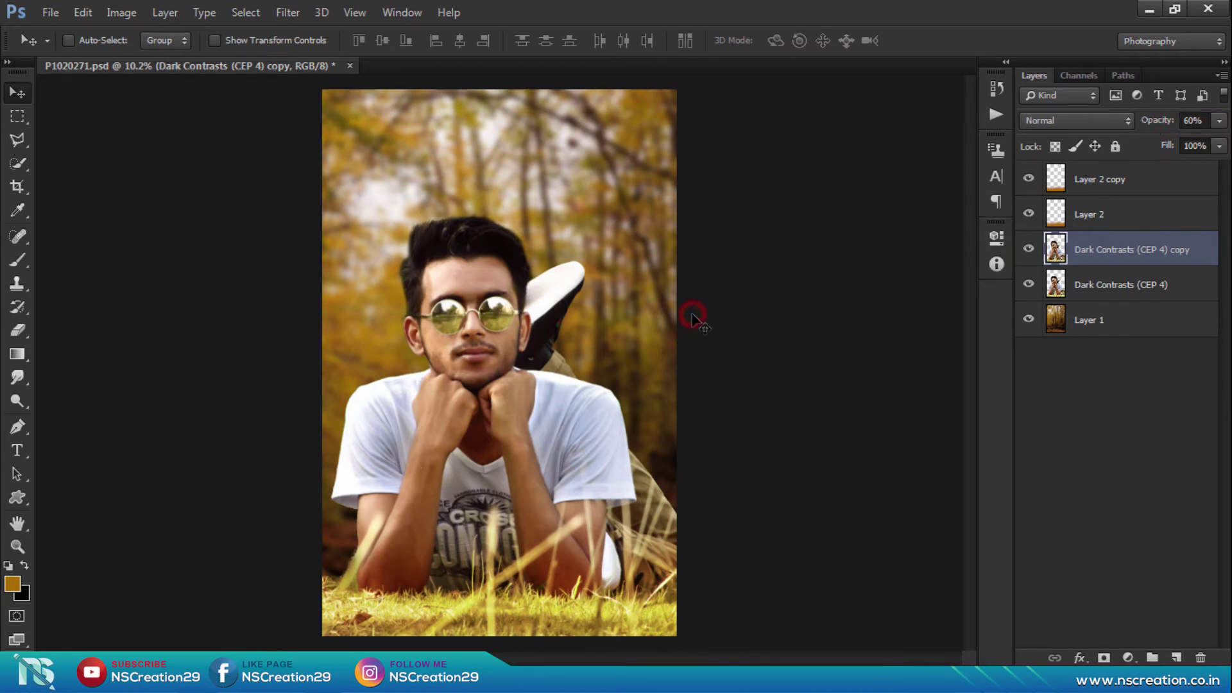
Add an empty Layer 3 above Layer 2 copy and select the left lens with an elliptical marquee.
click(1128, 186)
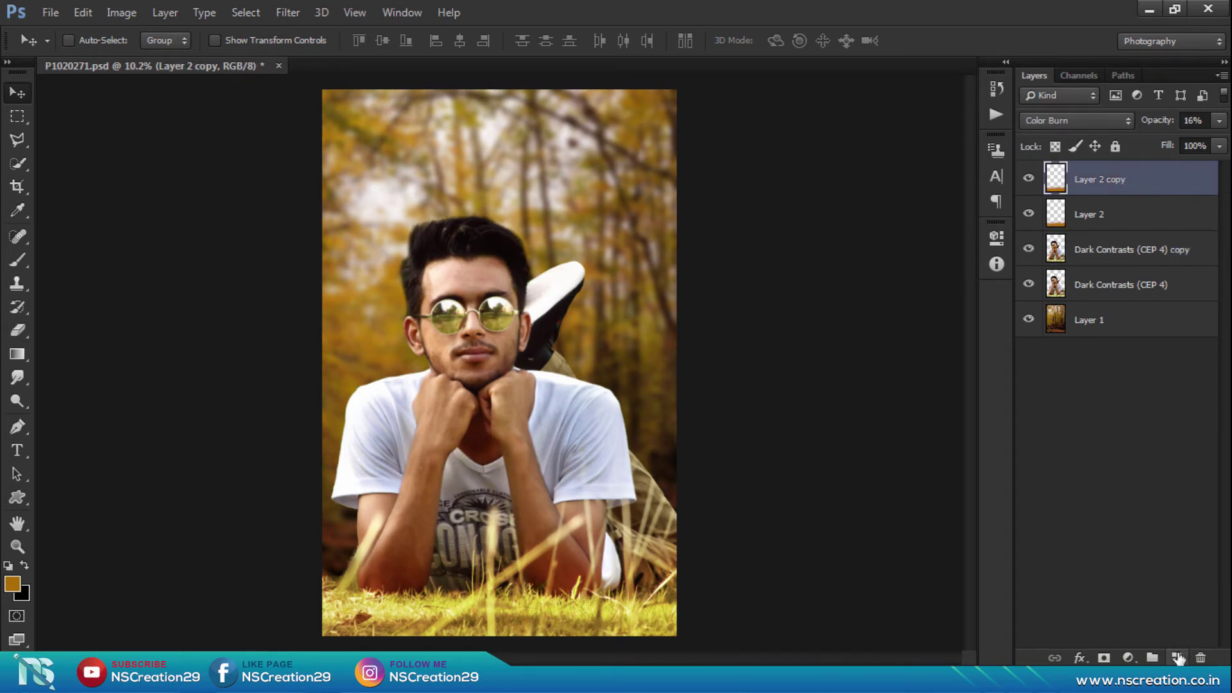
click(1179, 658)
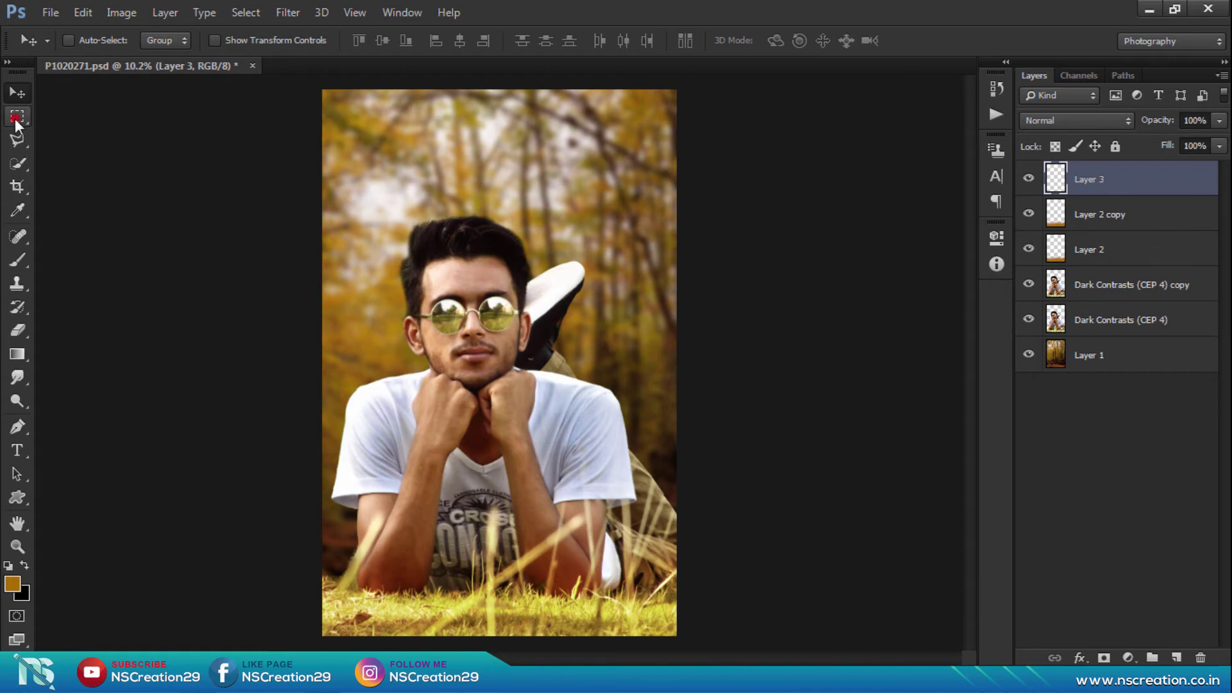
drag(17, 116, 61, 129)
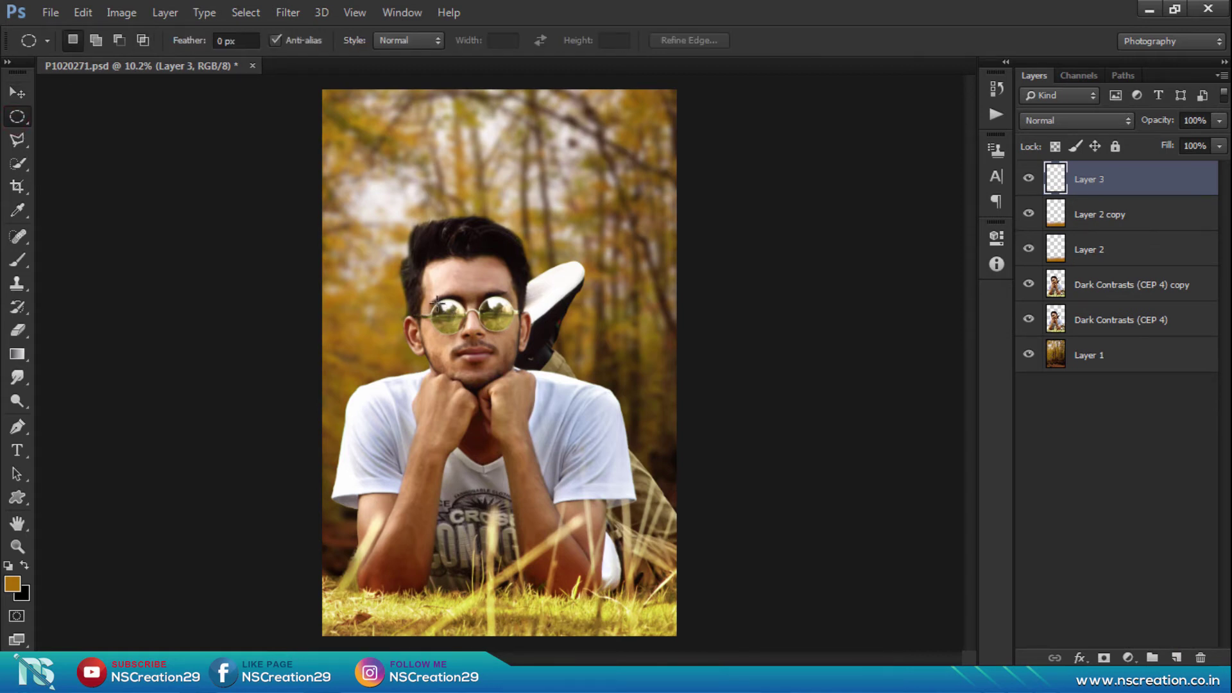
drag(437, 302, 470, 338)
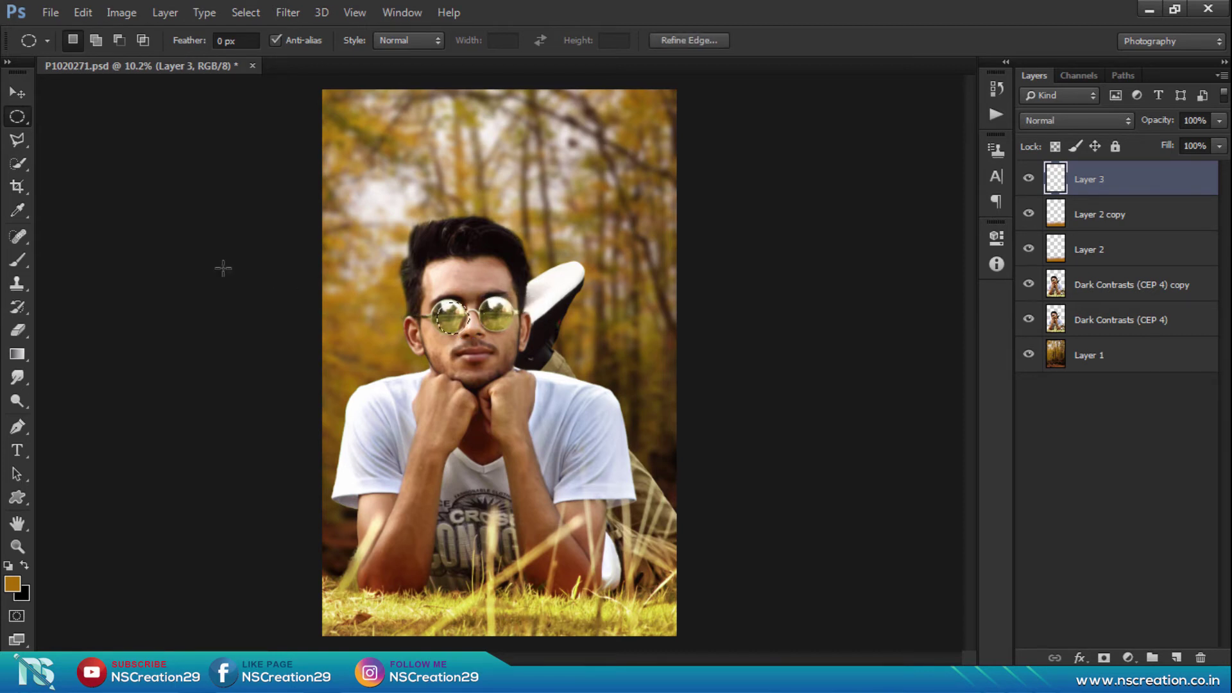
scroll(480, 342, up, 1)
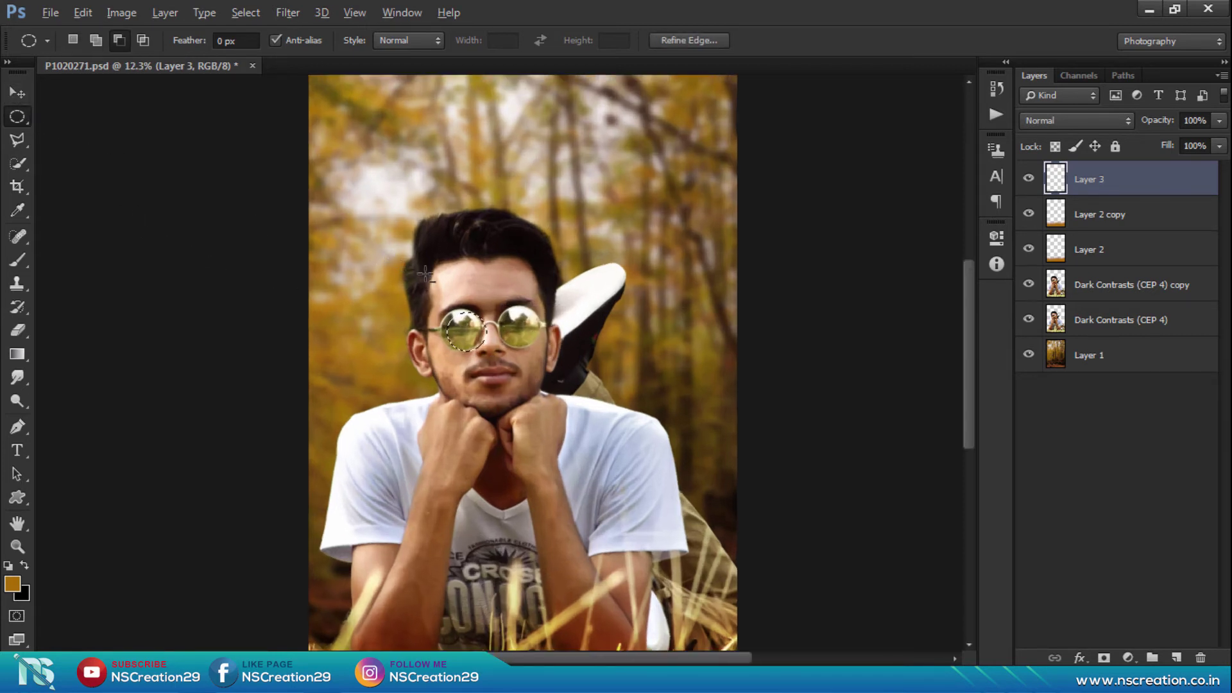
scroll(480, 342, up, 1)
drag(478, 337, 473, 335)
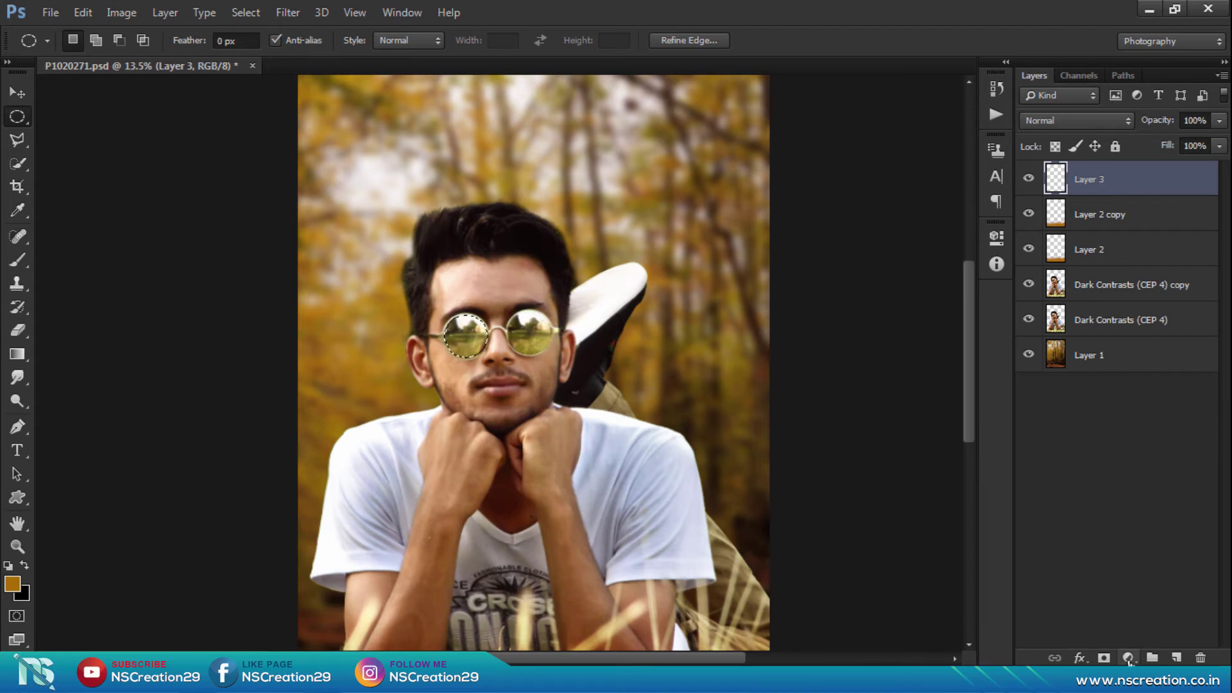
Fill the left lens selection with a pure black Solid Color fill layer.
click(1127, 658)
click(1126, 272)
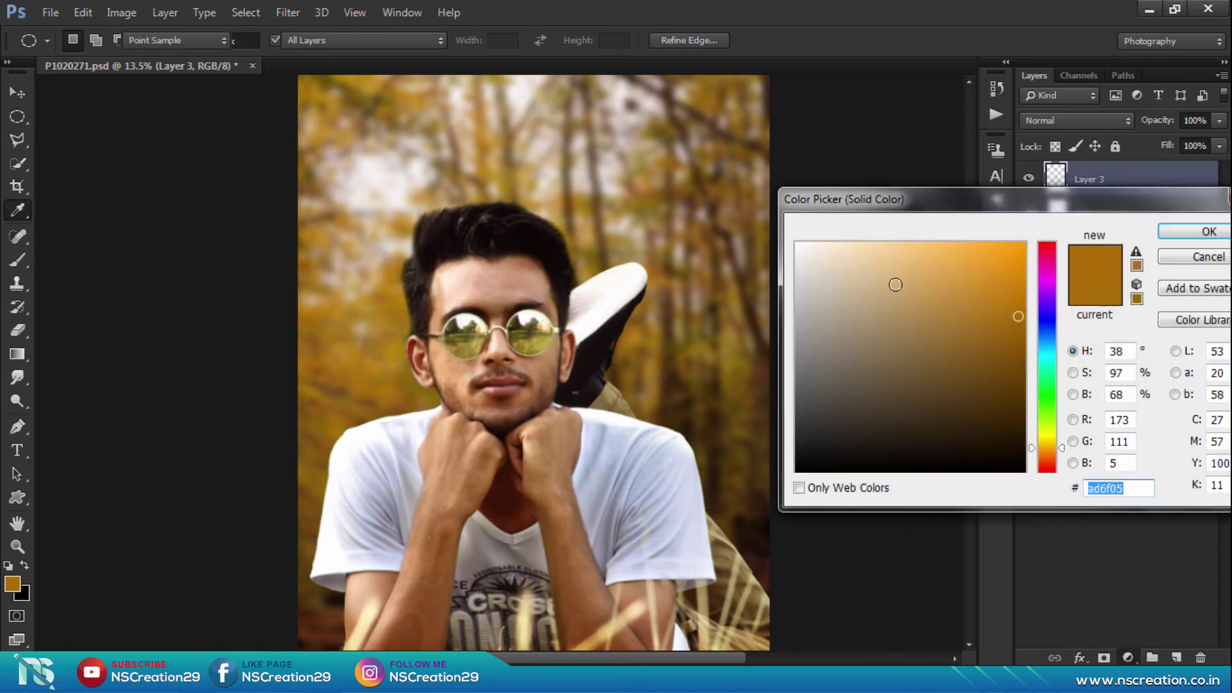
drag(857, 371, 787, 483)
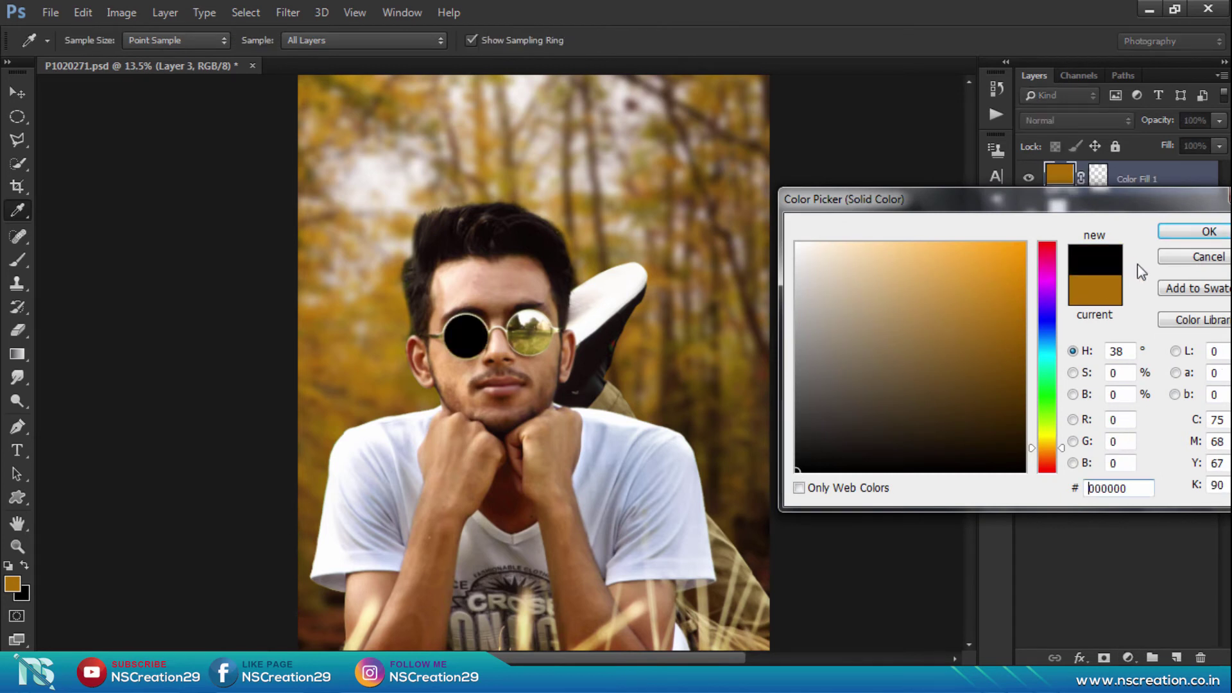
click(1174, 232)
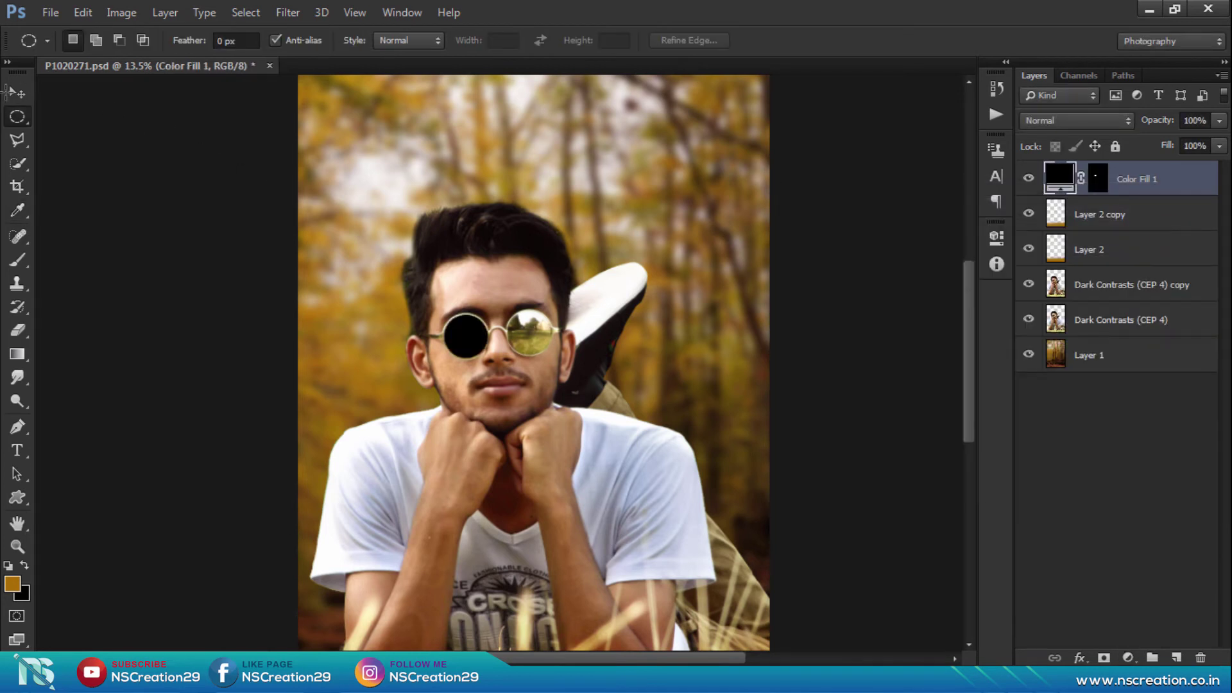
Copy the black circle onto the right lens, nudge it into place, and merge both fills.
click(17, 94)
drag(488, 338, 539, 339)
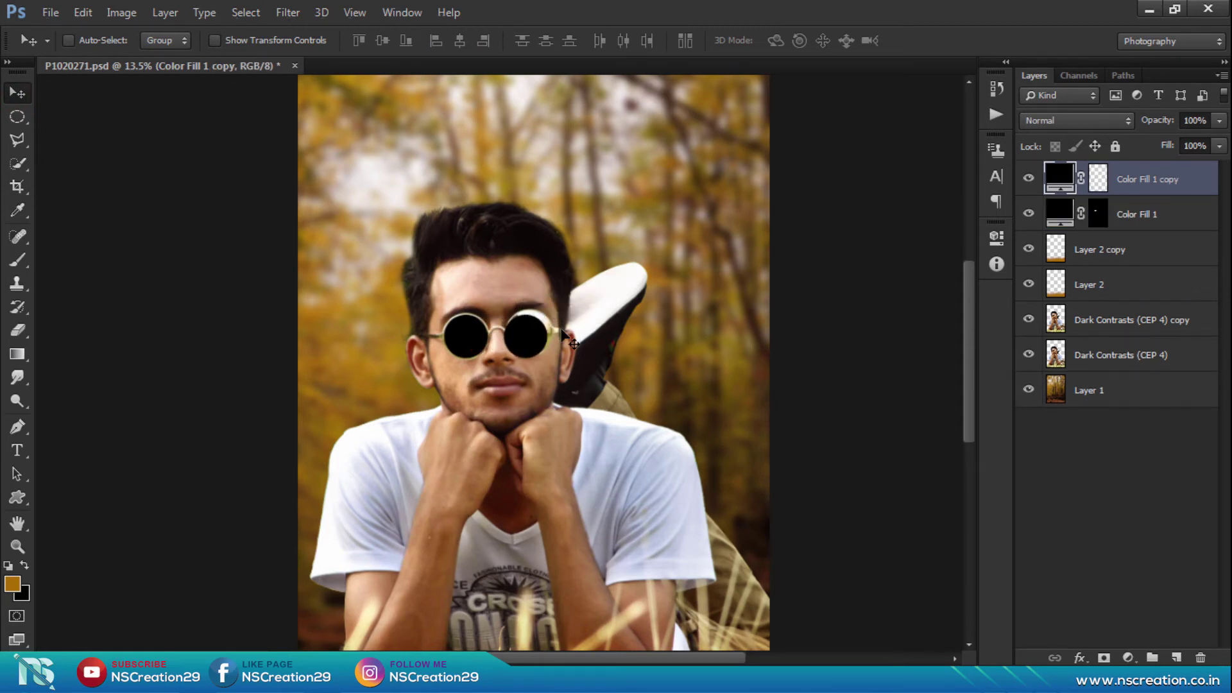
key(Up)
key(Up)
key(Up)
key(Up)
key(Right)
key(Right)
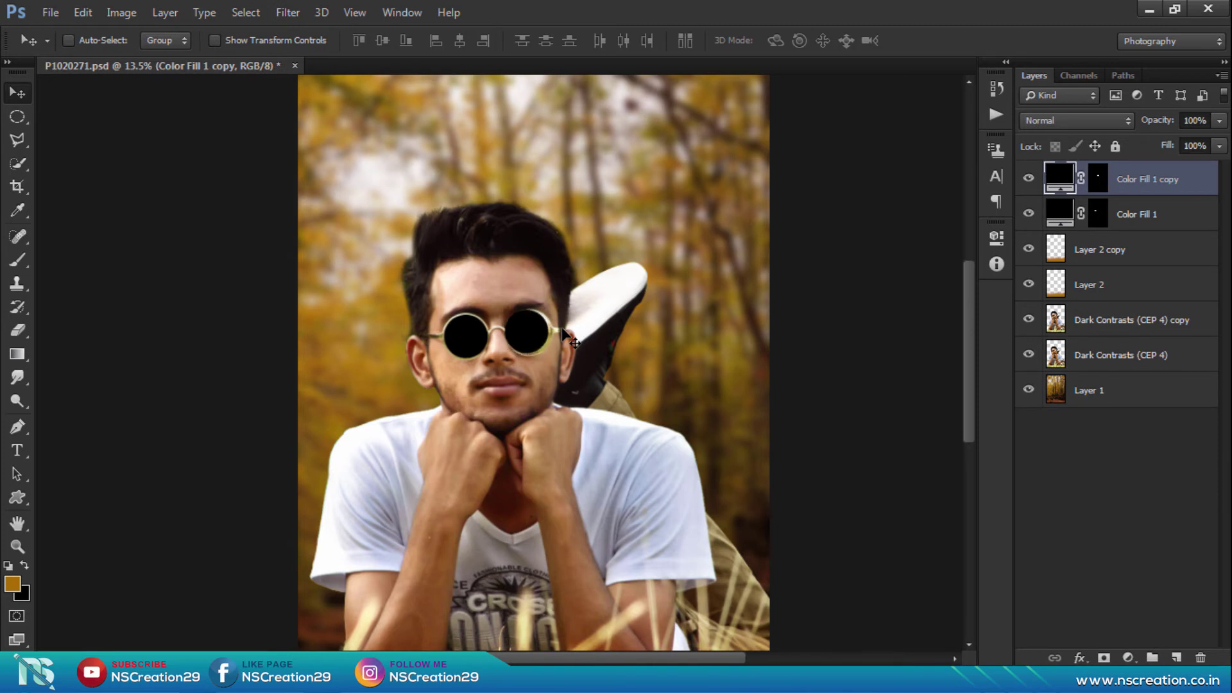
key(Right)
key(Right)
key(Right)
key(Down)
shift+click(1159, 214)
right_click(1157, 212)
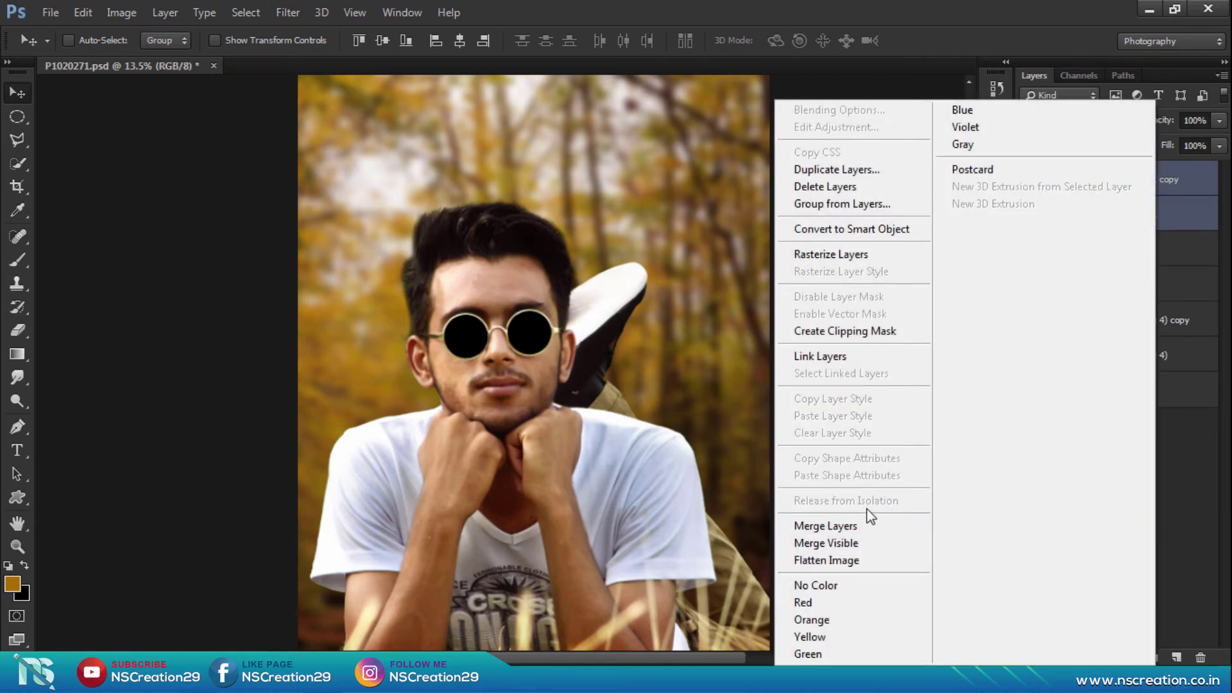
click(868, 527)
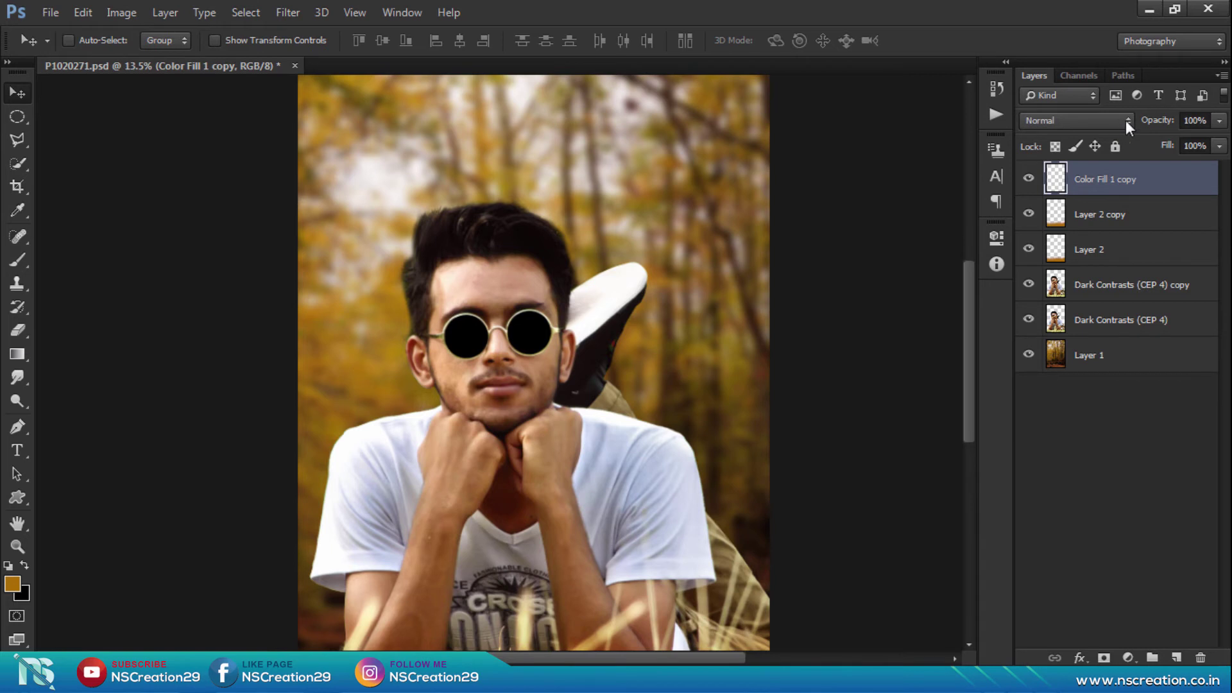
Set the black lens layer to 68% opacity and add a new empty layer above it.
drag(1154, 120, 1139, 119)
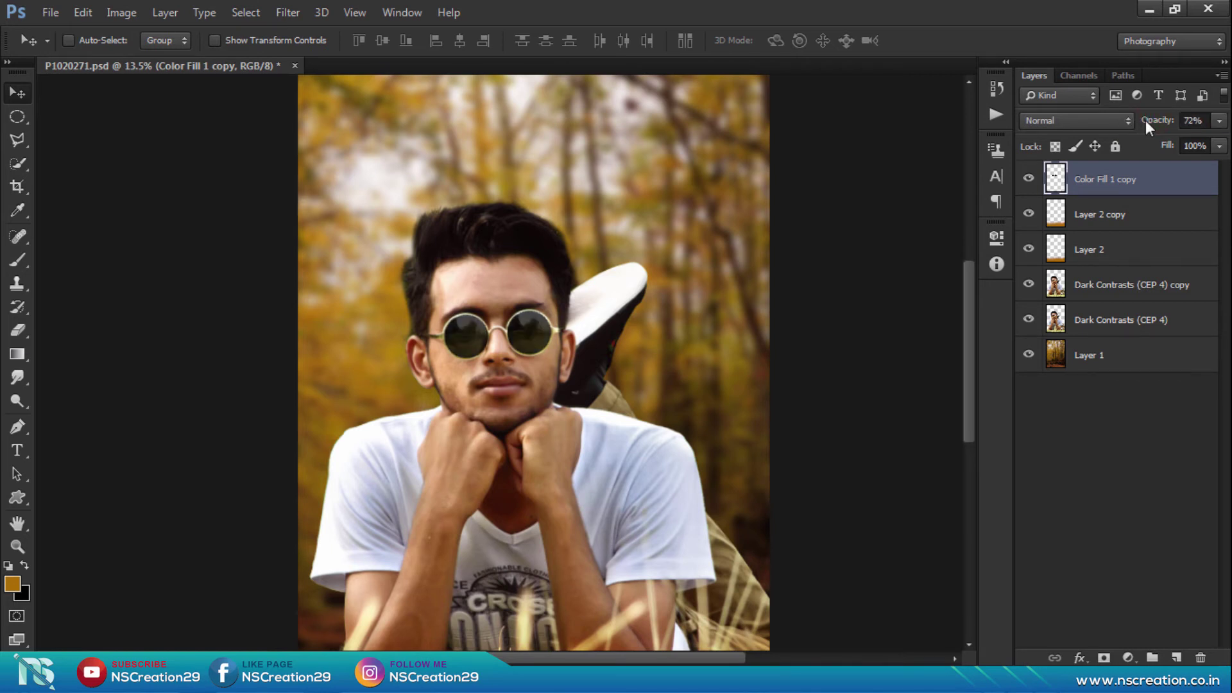
click(1149, 120)
drag(1154, 120, 1149, 118)
scroll(757, 203, down, 1)
scroll(757, 200, down, 1)
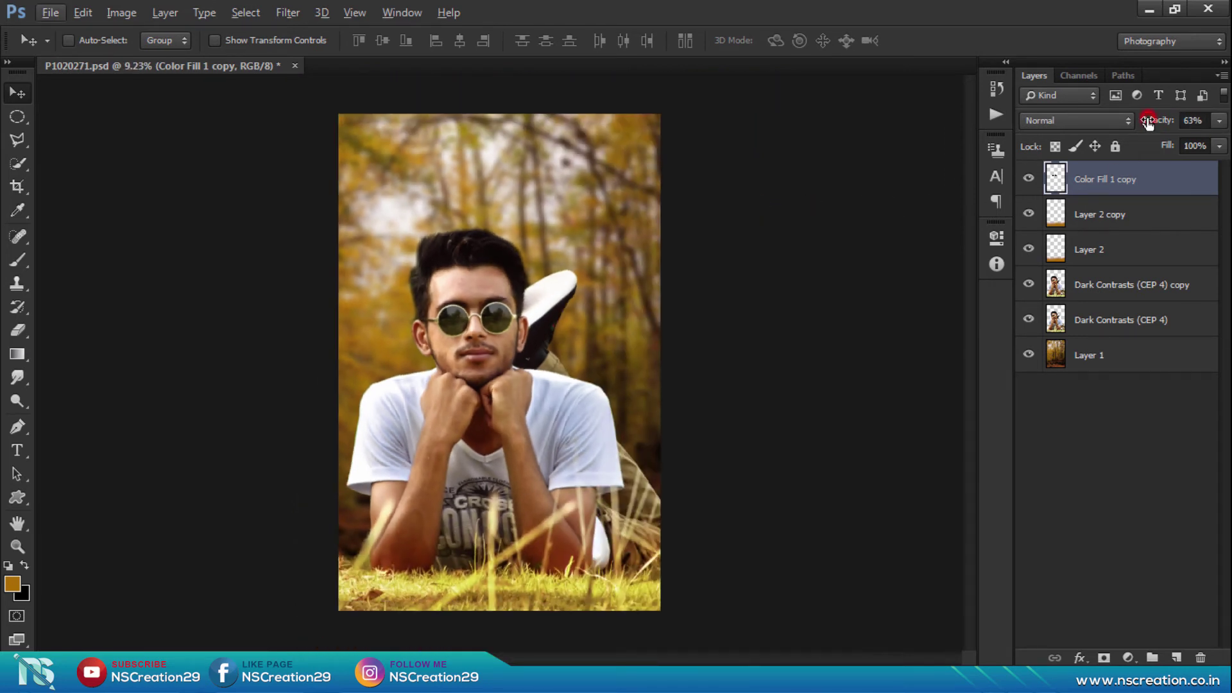
drag(1149, 123, 1154, 123)
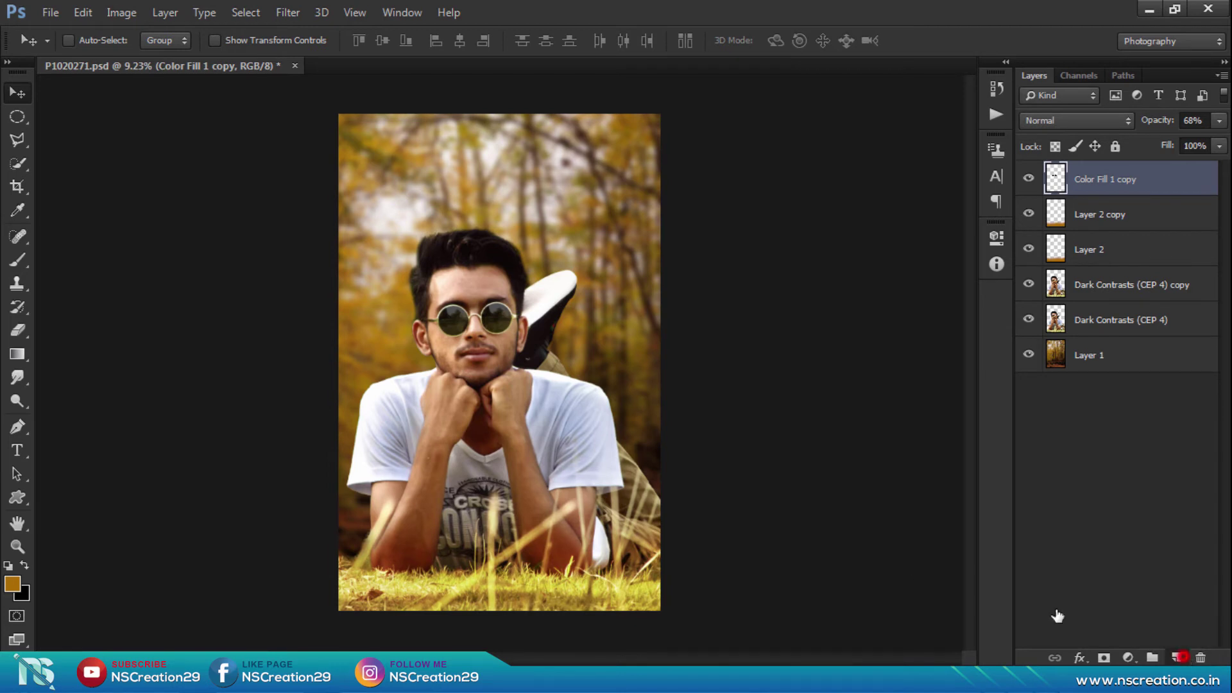
click(1176, 657)
Paint a soft orange dab in the upper left with a 2600 px brush.
click(17, 260)
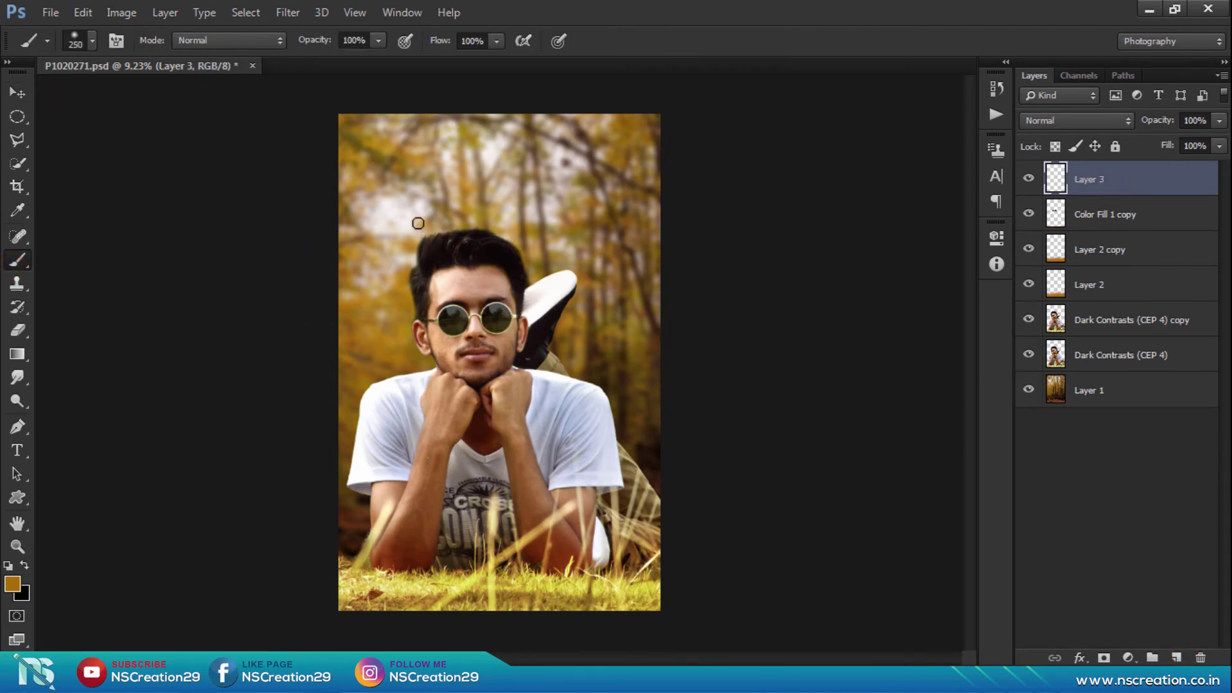
key(bracketright)
key(bracketright)
key(bracketright)
key(bracketright)
key(bracketright)
key(bracketright)
key(bracketright)
key(bracketright)
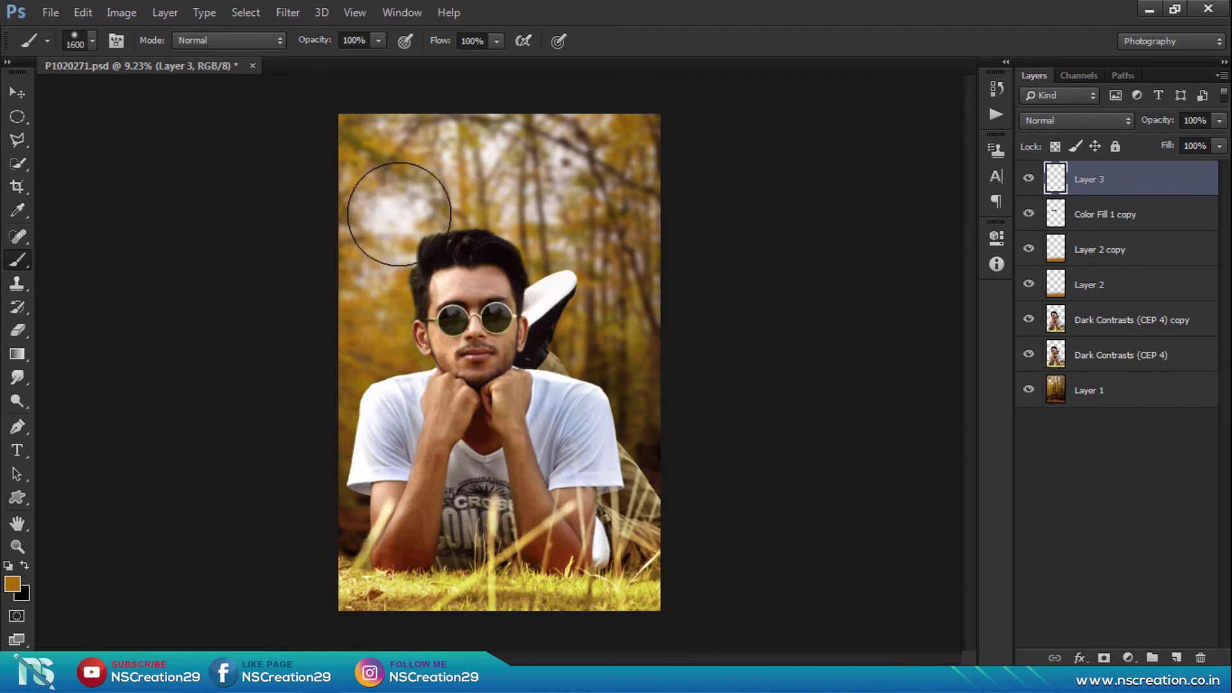
key(bracketright)
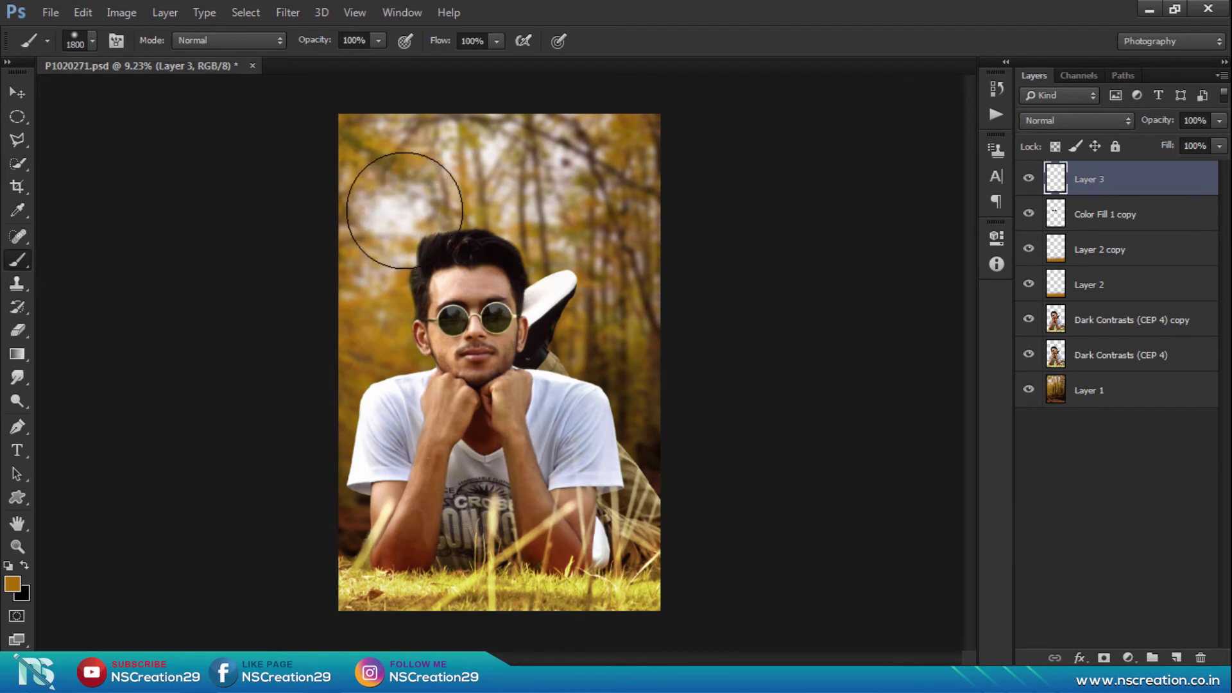
key(bracketright)
key(bracketright)
key(bracketright)
click(405, 210)
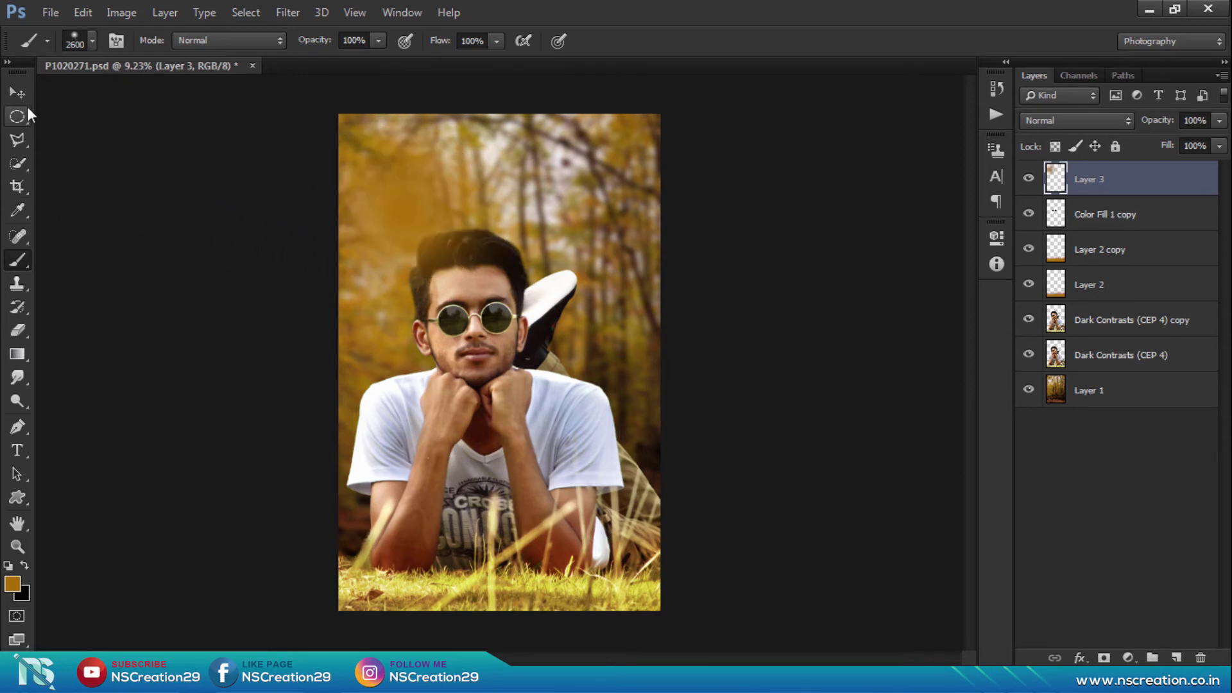
Set Layer 3 to Screen blend mode and scale the glow up to about 128%.
click(17, 94)
click(1072, 121)
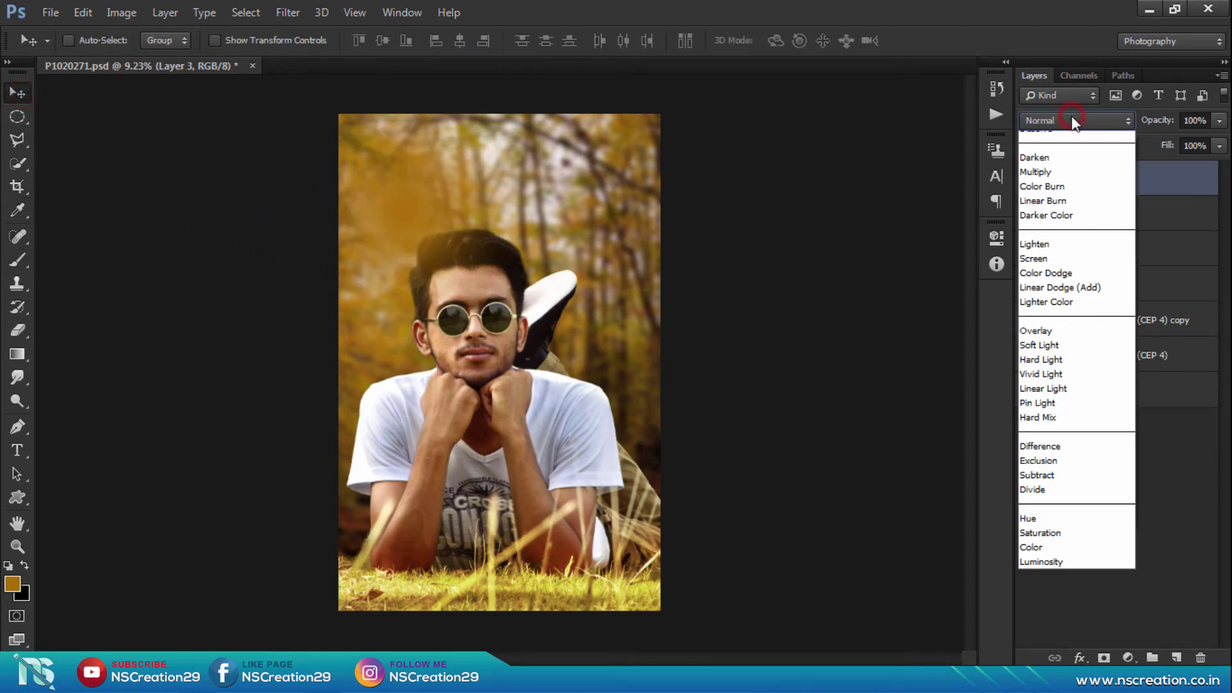
click(1069, 285)
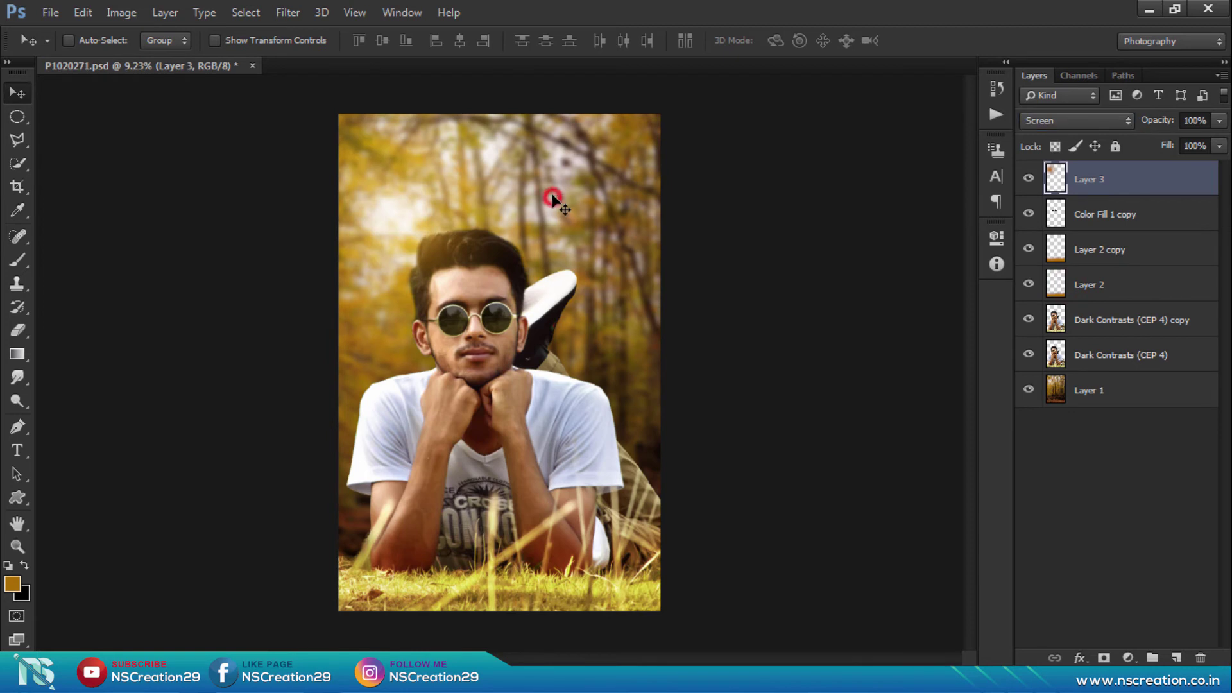
scroll(557, 201, down, 1)
scroll(561, 199, down, 1)
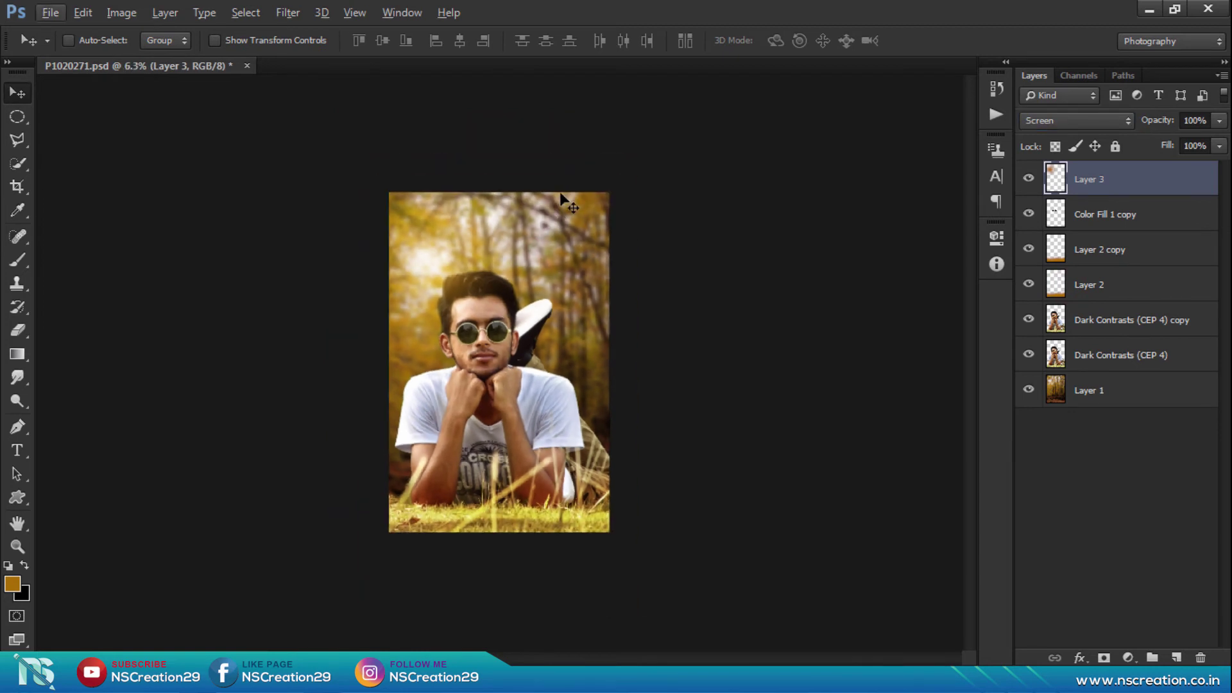
key(ctrl+t)
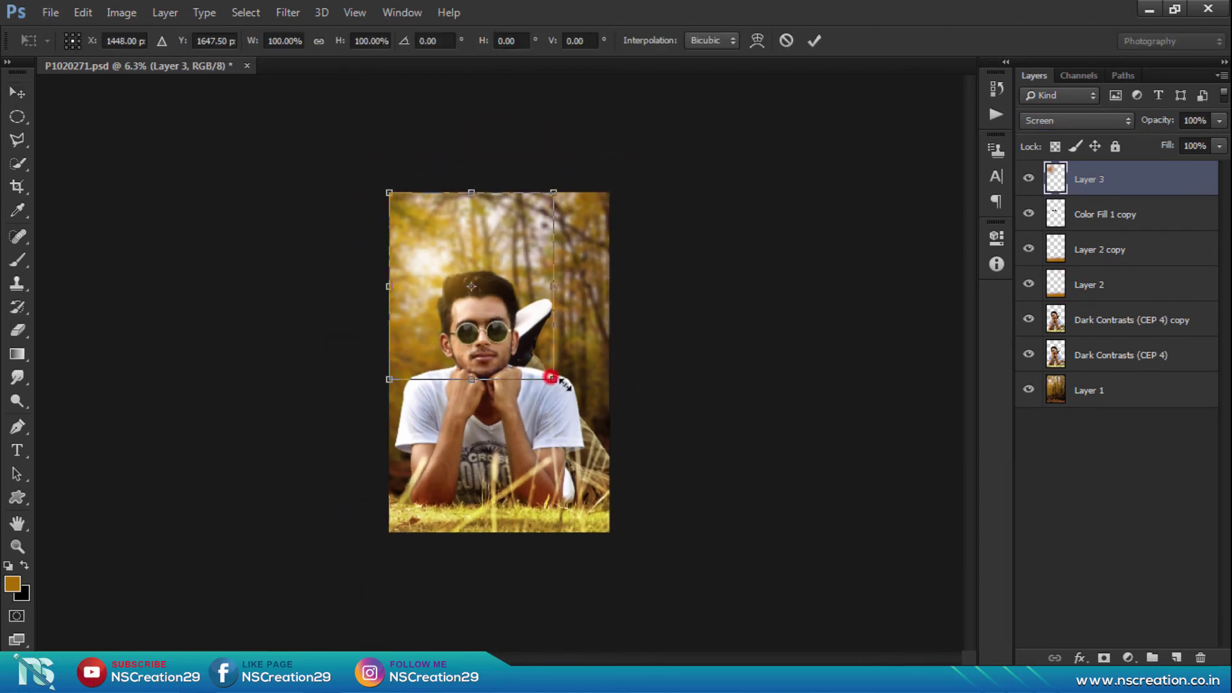
drag(553, 379, 583, 392)
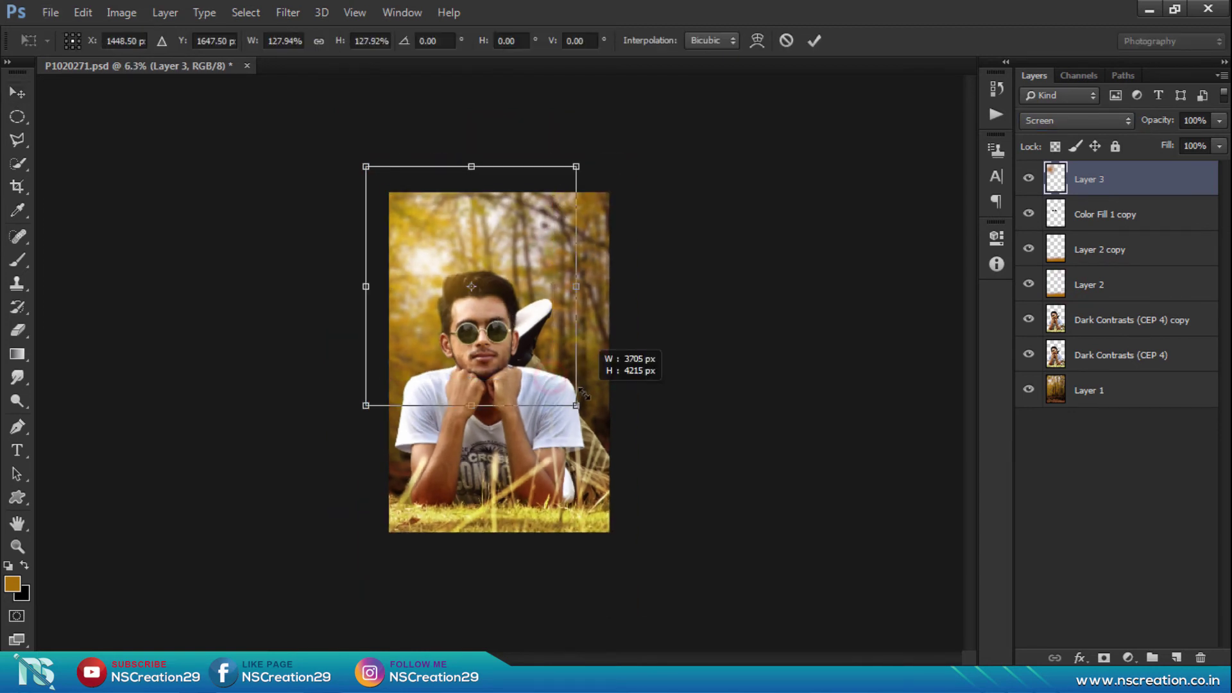
click(814, 40)
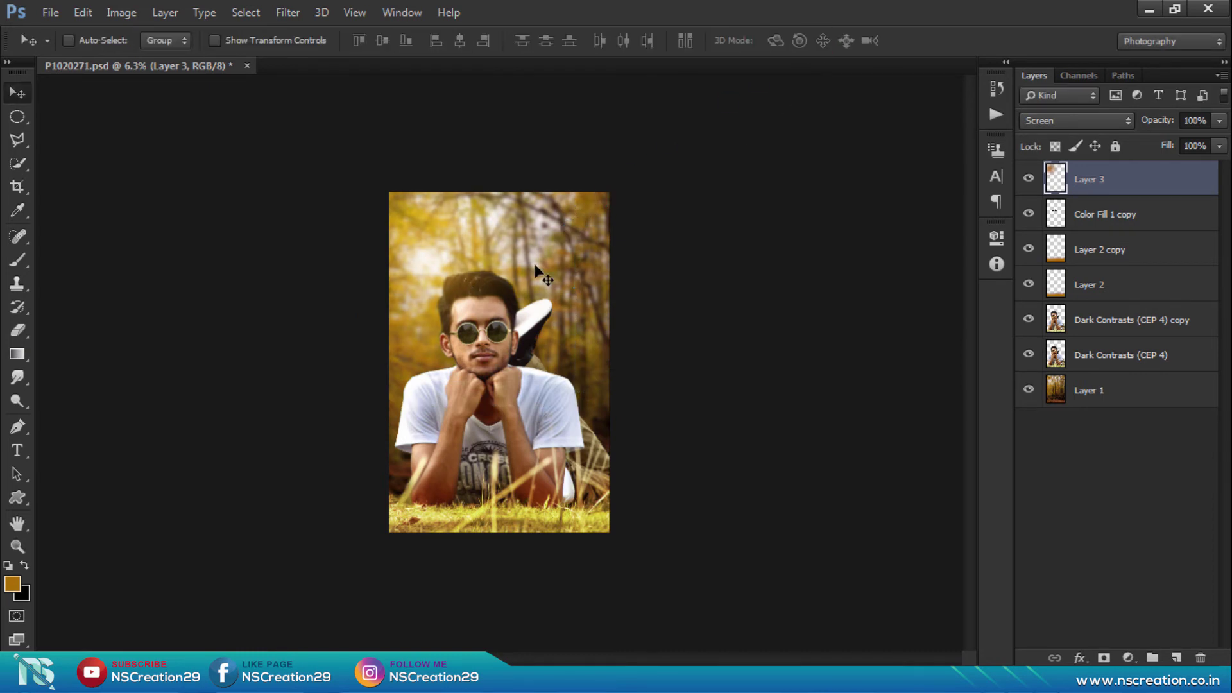
key(ctrl+plus)
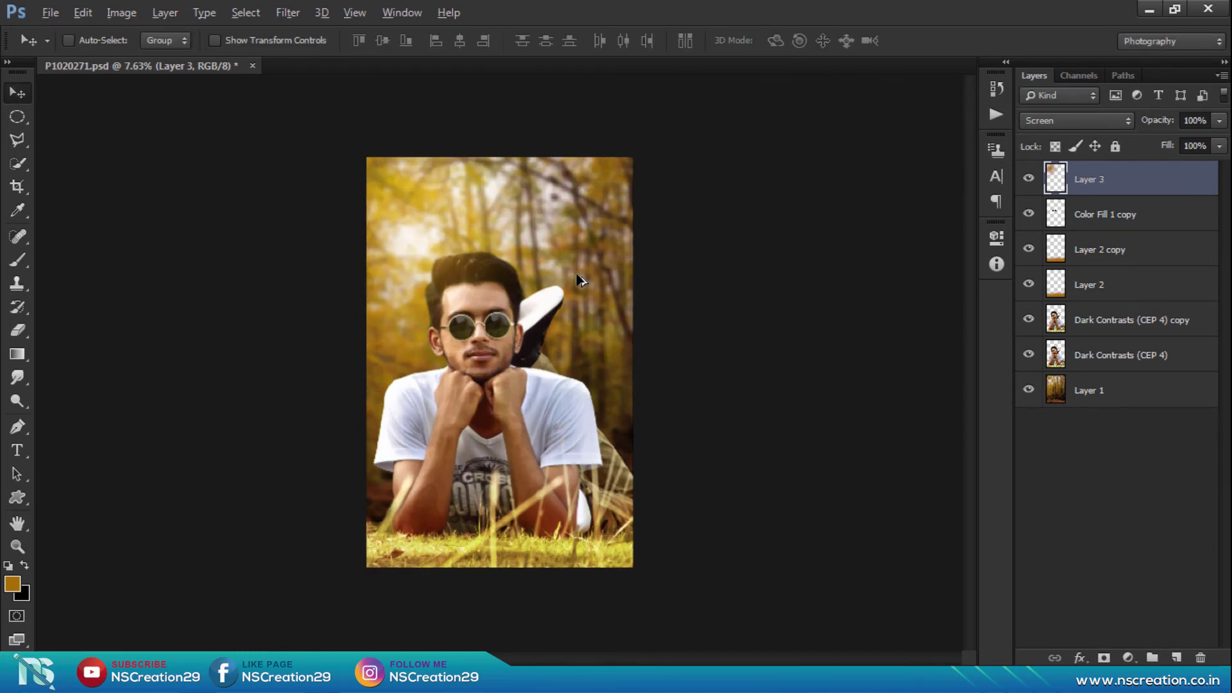
scroll(580, 281, up, 1)
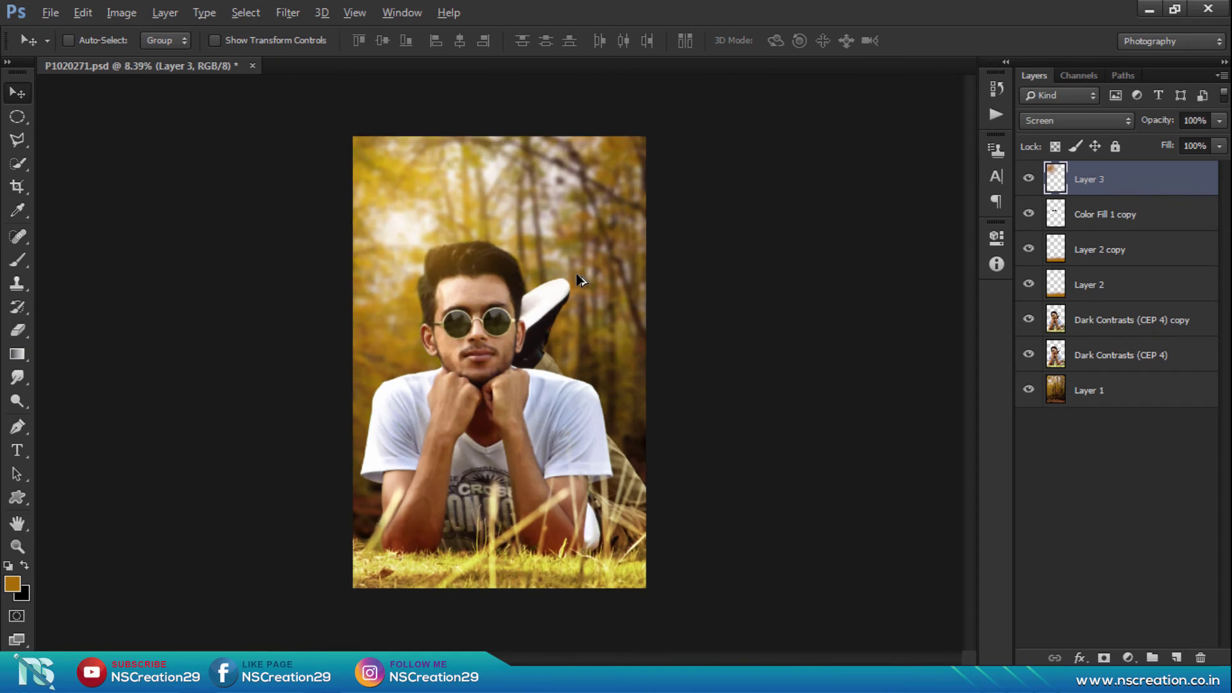
click(1132, 178)
Add a Color Lookup adjustment using the Kodak 5218 Kodak 2395 (by Adobe).cube LUT.
click(1129, 657)
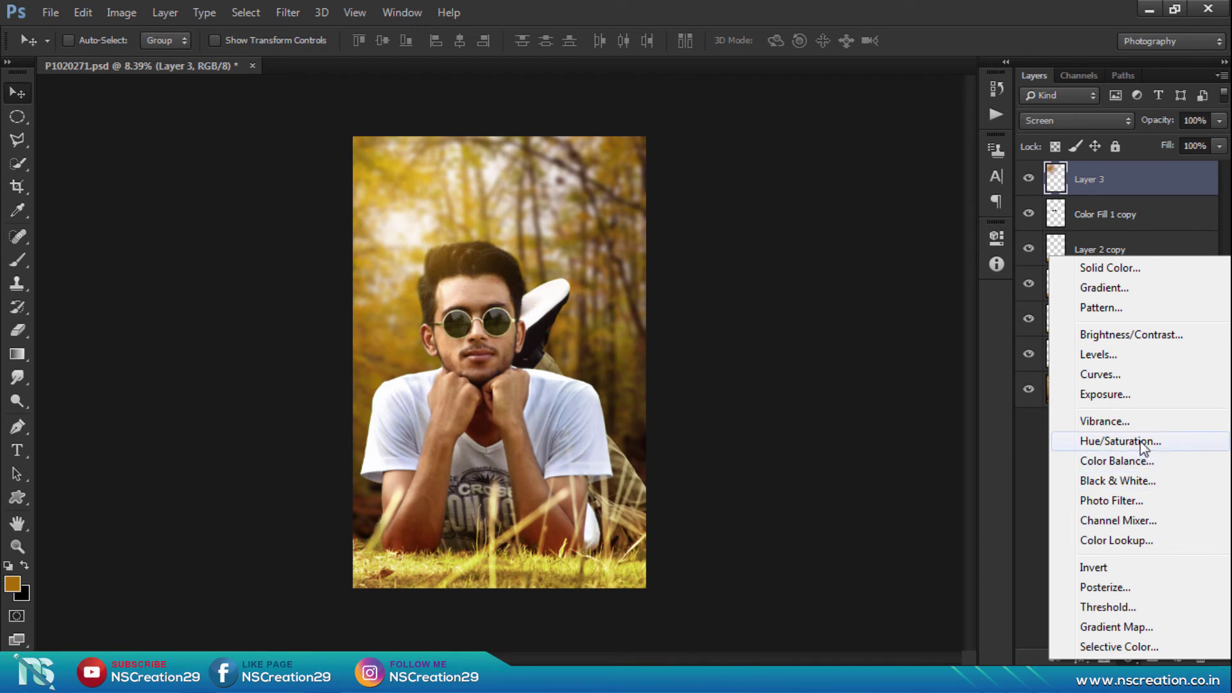
click(1143, 541)
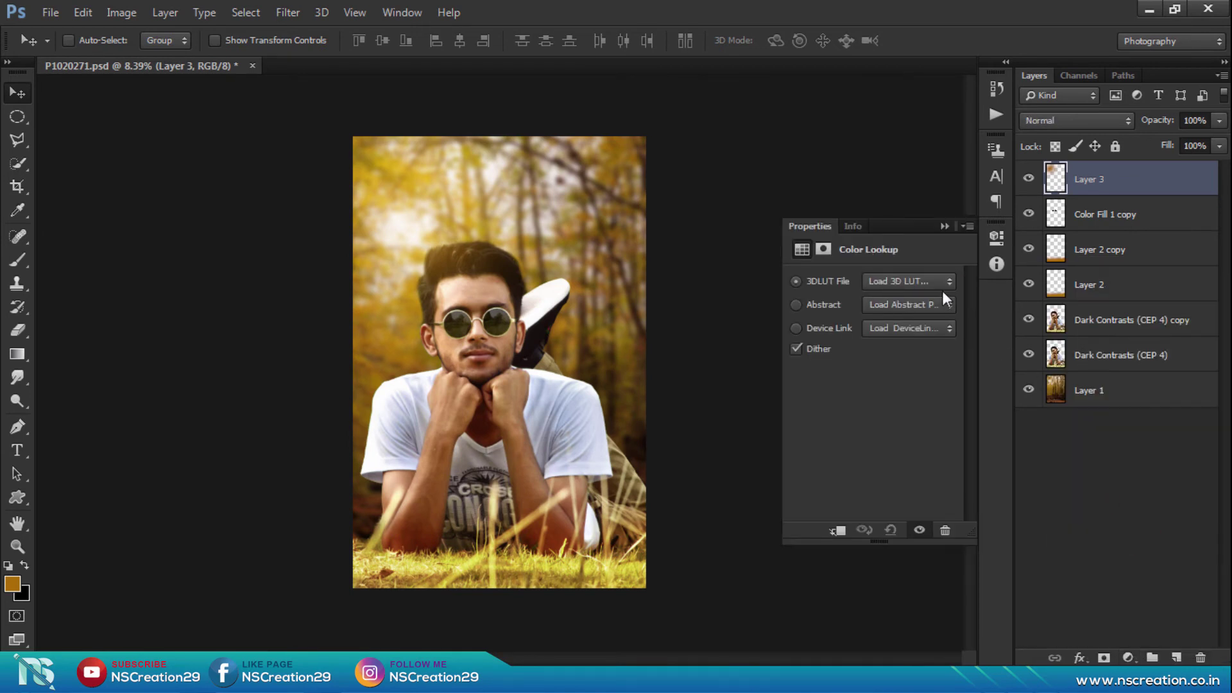
click(937, 282)
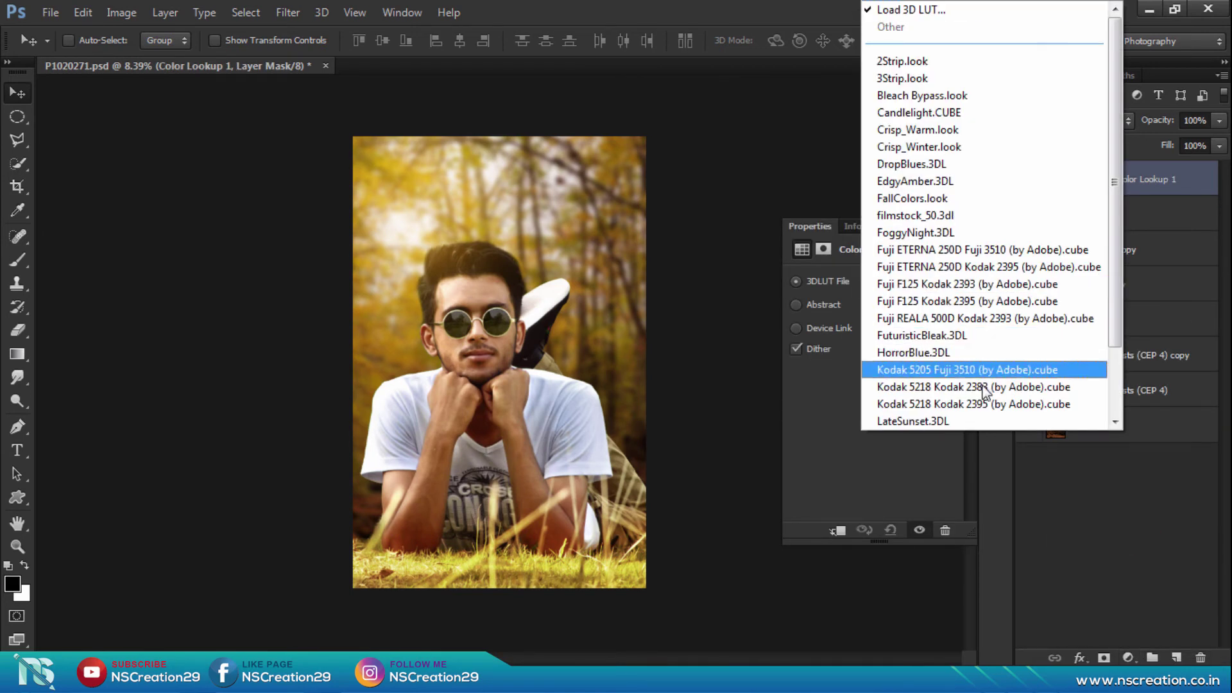
click(1030, 401)
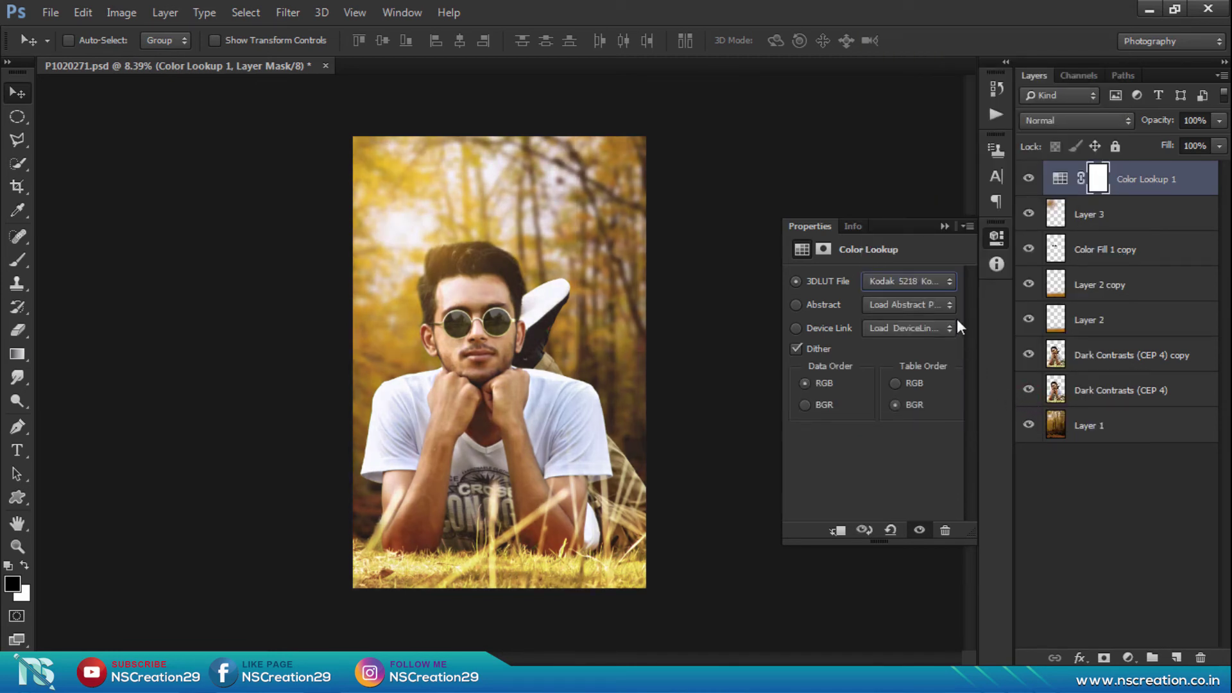
click(943, 226)
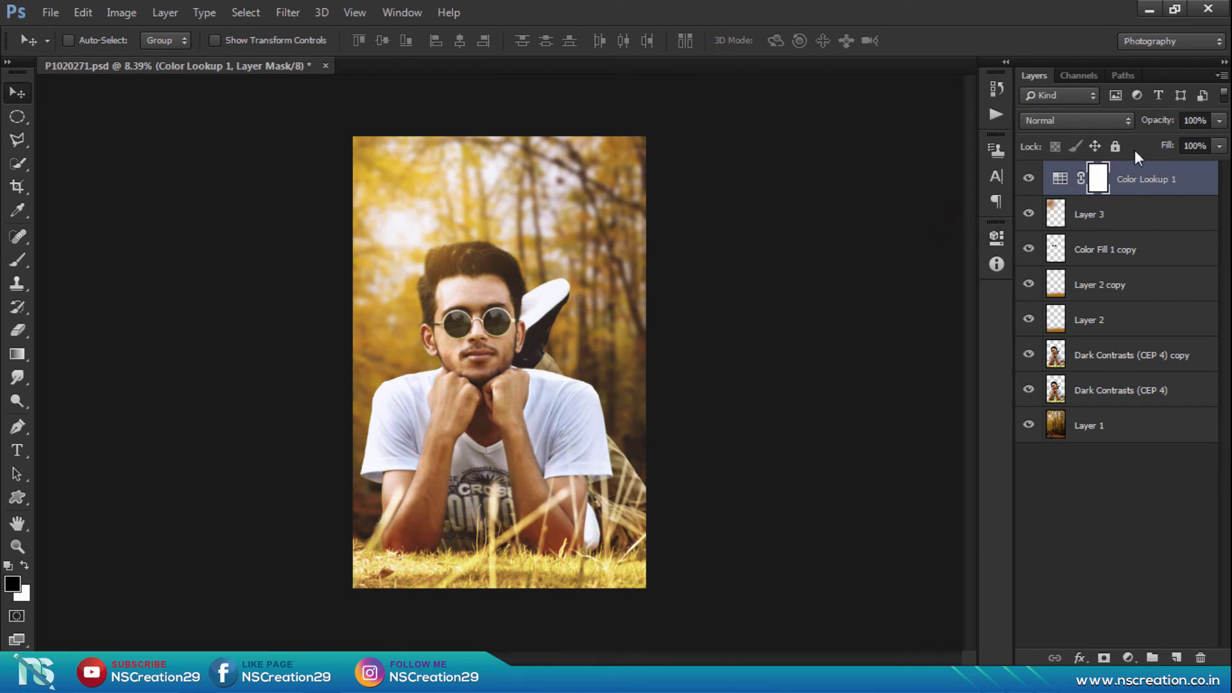
click(1151, 178)
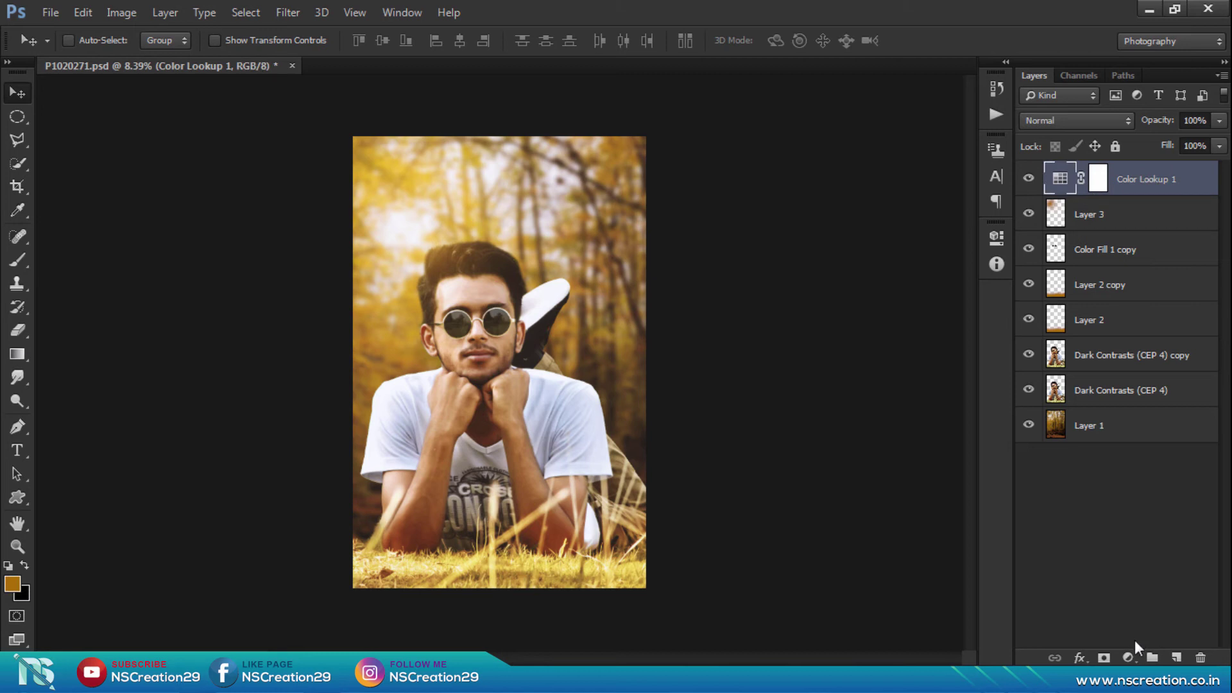
Paste the grass image into a new layer, scaled to about 559% and rotated 49°.
click(1177, 657)
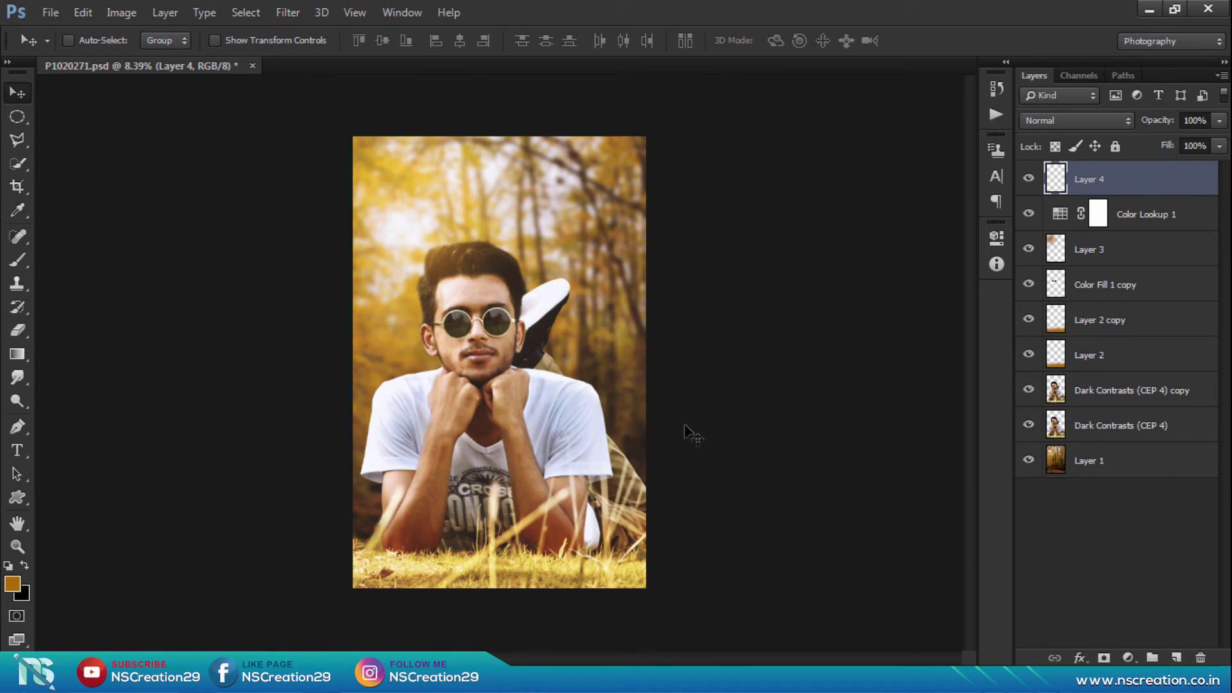
key(ctrl+v)
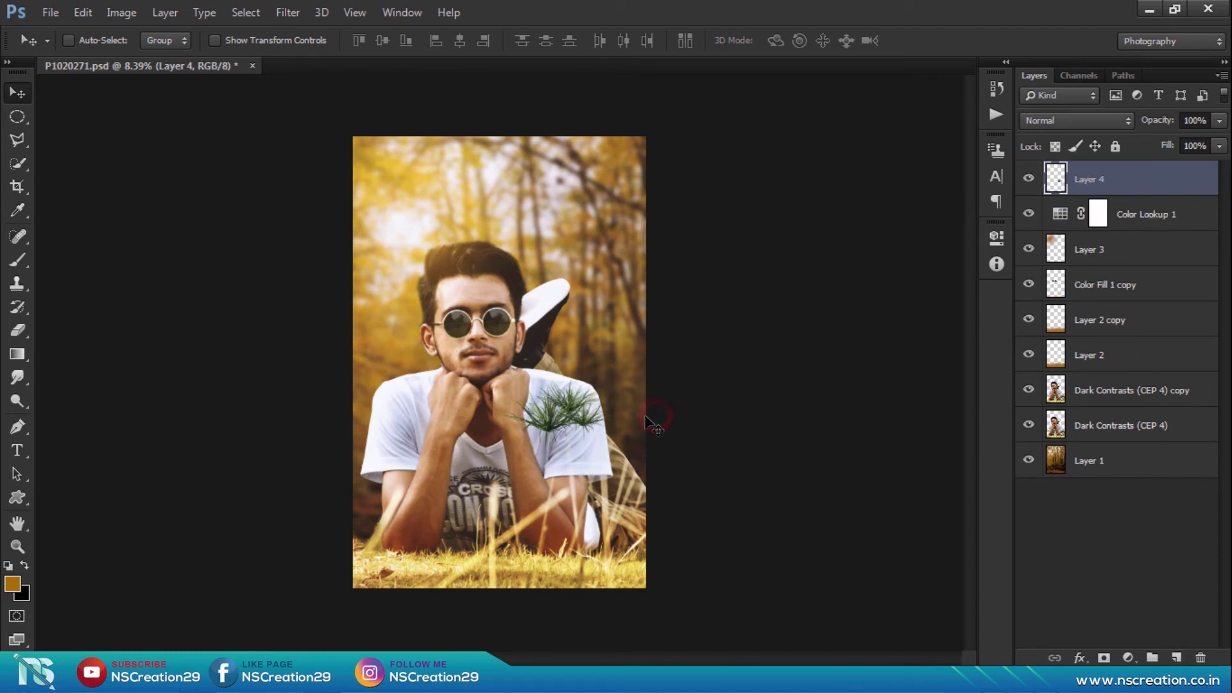
key(ctrl+t)
drag(618, 450, 926, 561)
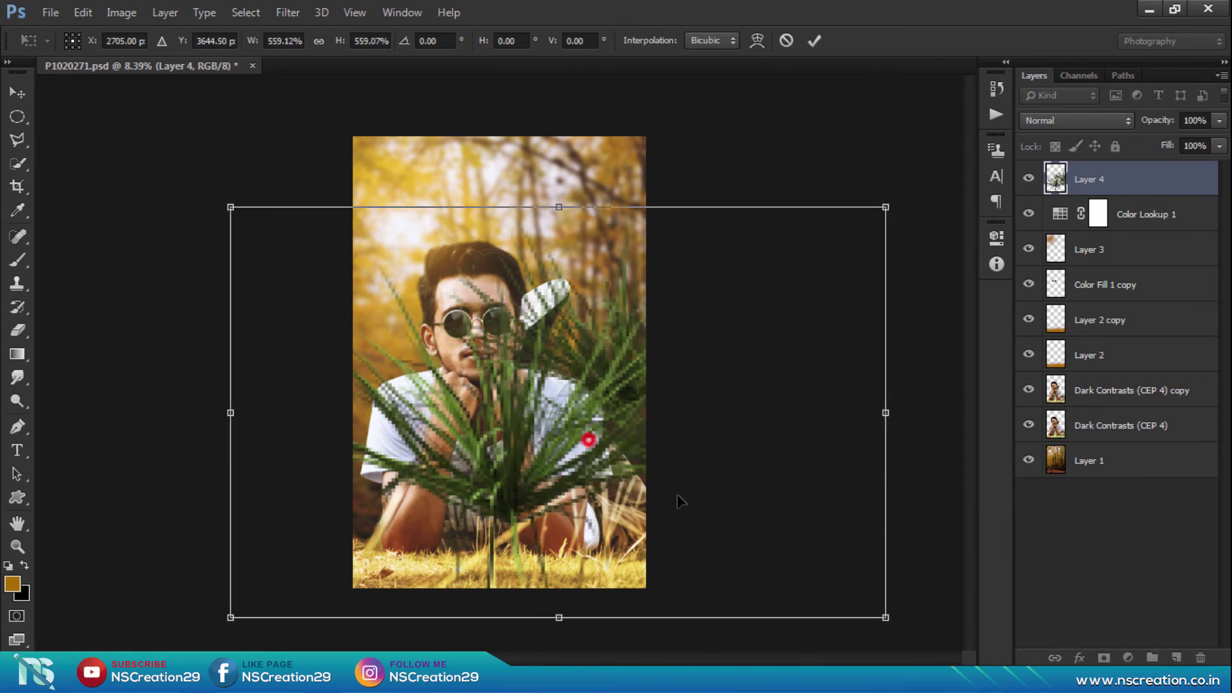
mouse_move(626, 459)
mouse_down()
mouse_move(757, 550)
mouse_move(779, 553)
mouse_move(776, 540)
mouse_up()
mouse_move(753, 284)
mouse_down()
mouse_move(947, 404)
mouse_move(963, 441)
mouse_up()
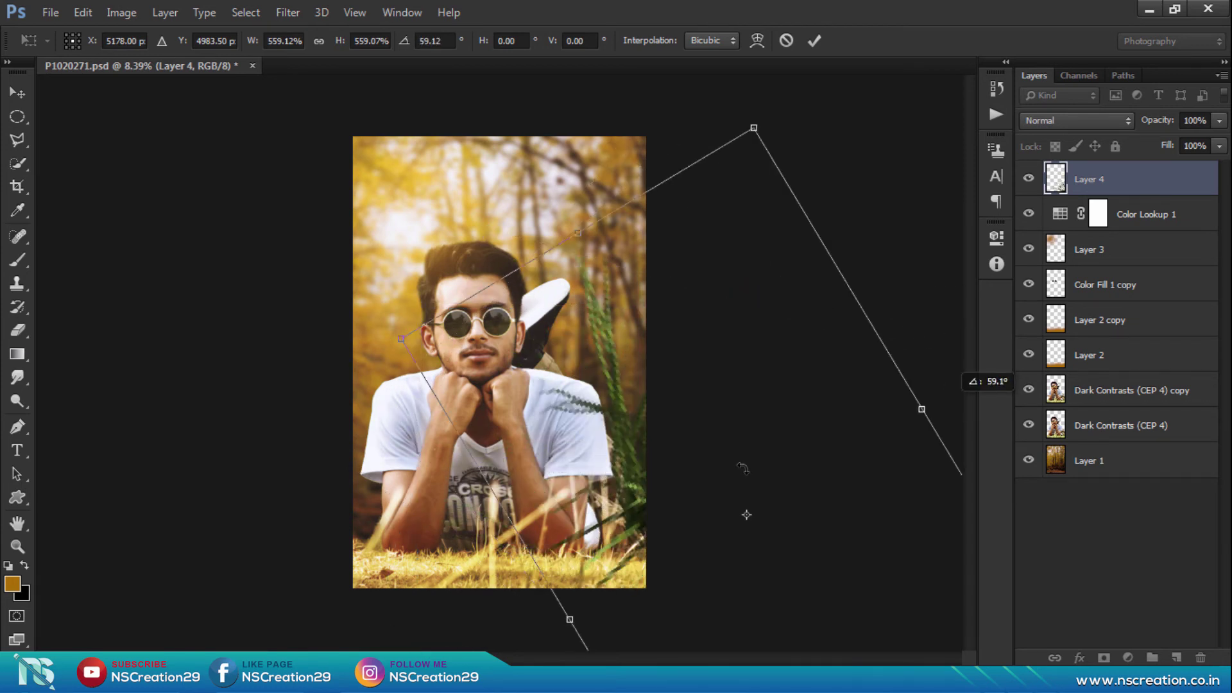
Rotate the grass to about 70°, move it lower, and commit the transform.
drag(623, 545, 620, 585)
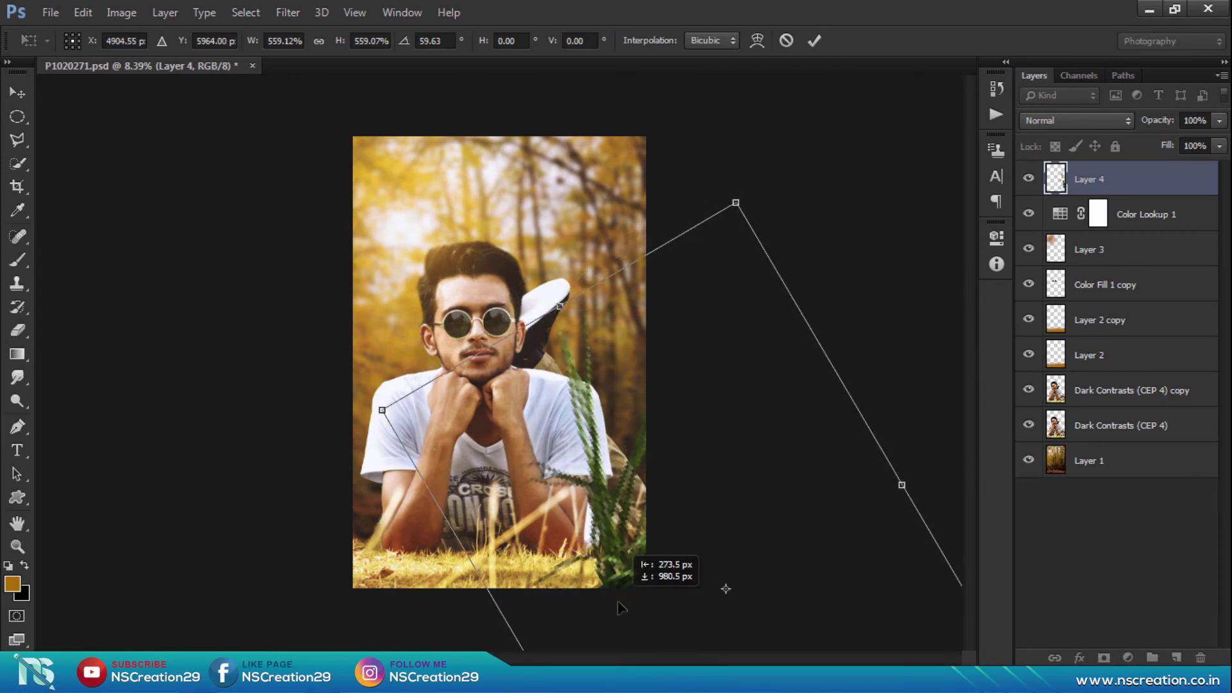
drag(620, 585, 622, 619)
mouse_move(787, 214)
mouse_down()
mouse_move(846, 311)
mouse_move(819, 138)
mouse_up()
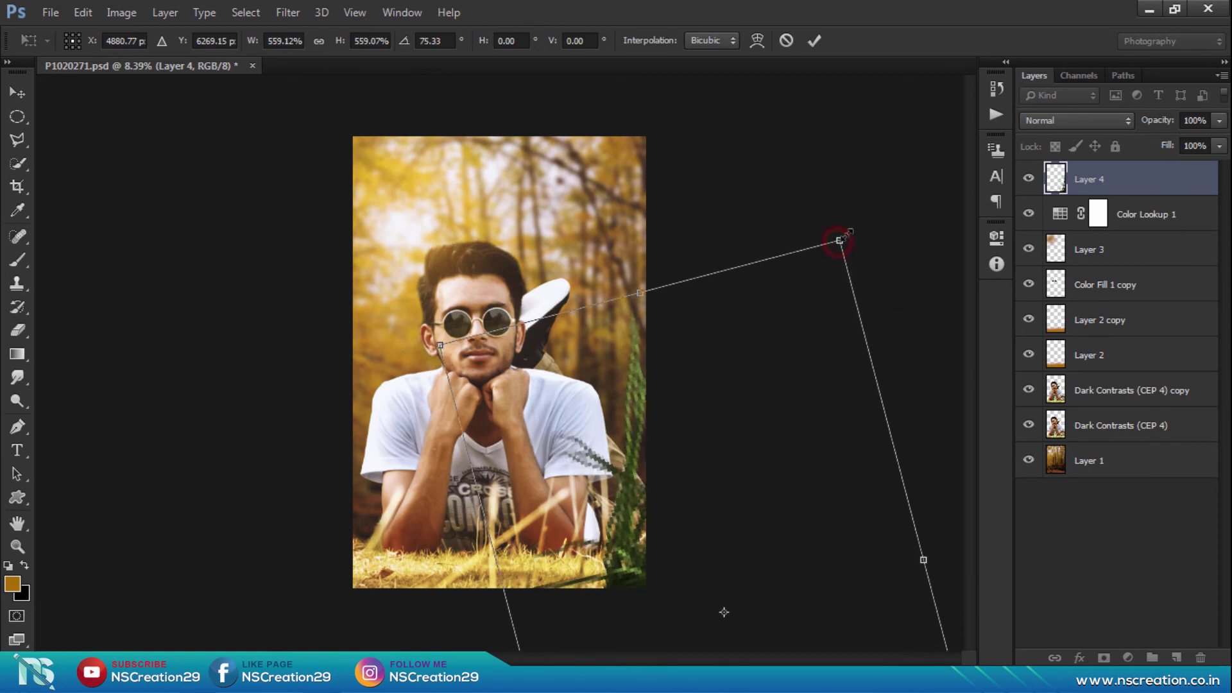
click(810, 48)
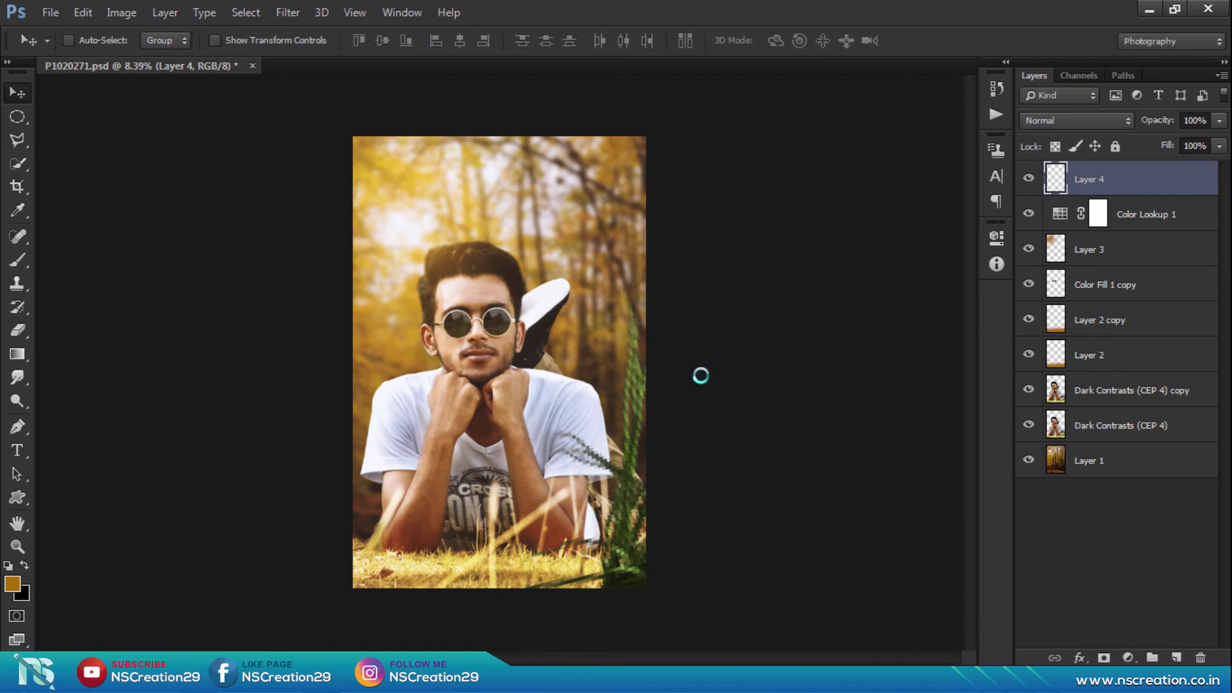
click(679, 425)
Shift the grass toward the photo's right edge, then duplicate Layer 4.
drag(679, 447, 680, 469)
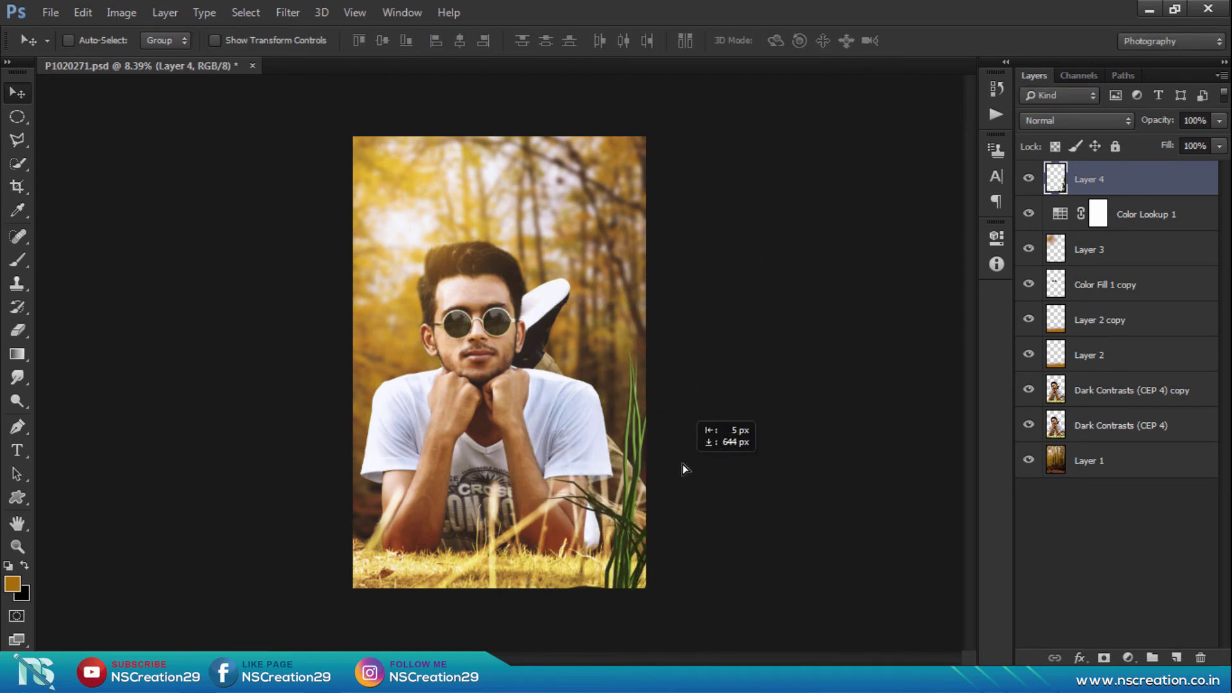
drag(680, 473, 686, 457)
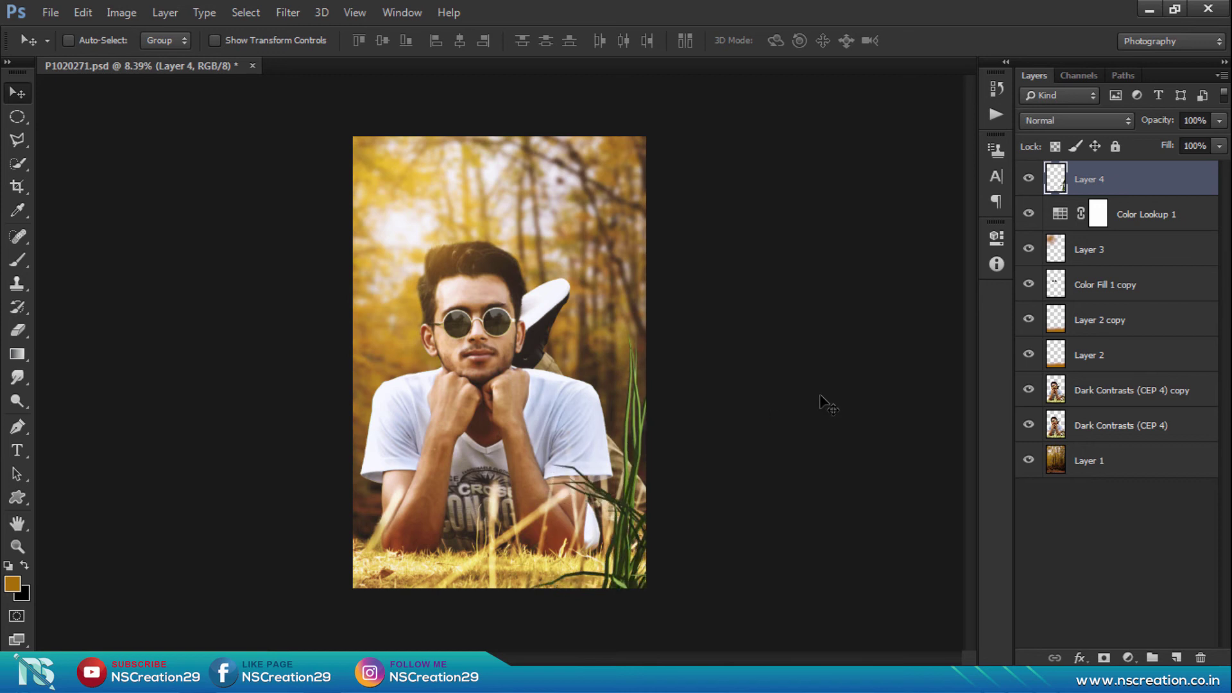
click(1133, 184)
mouse_move(419, 551)
mouse_down()
mouse_move(298, 543)
mouse_move(370, 557)
mouse_up()
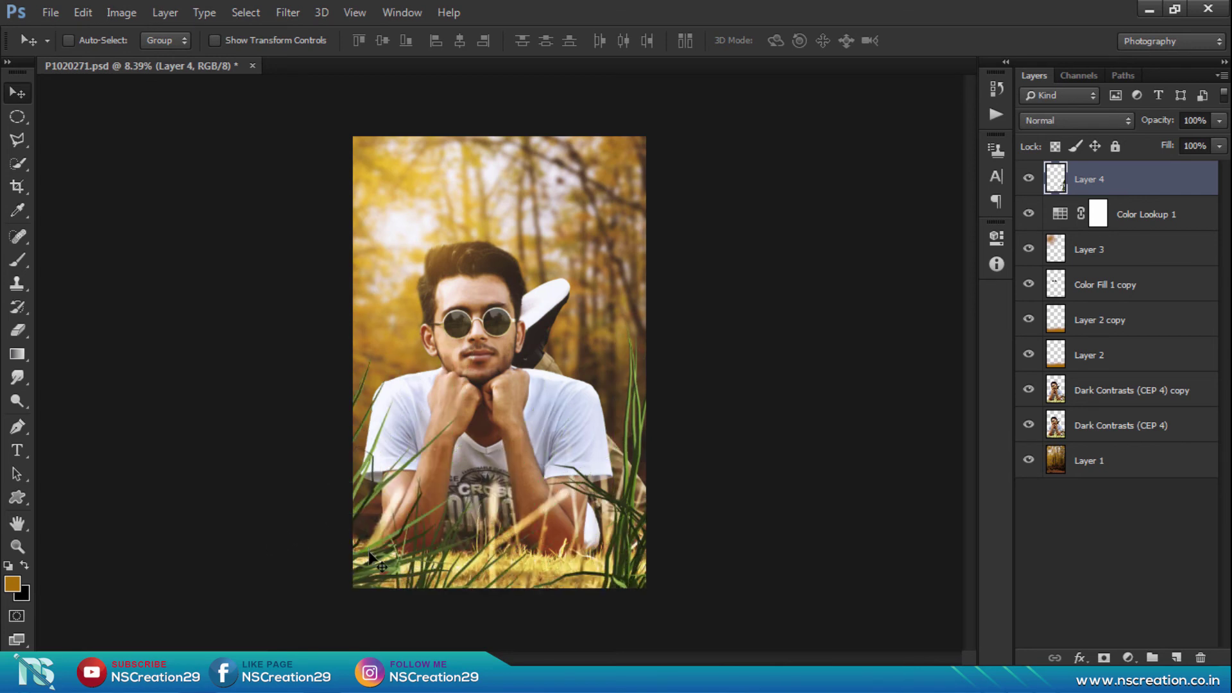
key(ctrl+j)
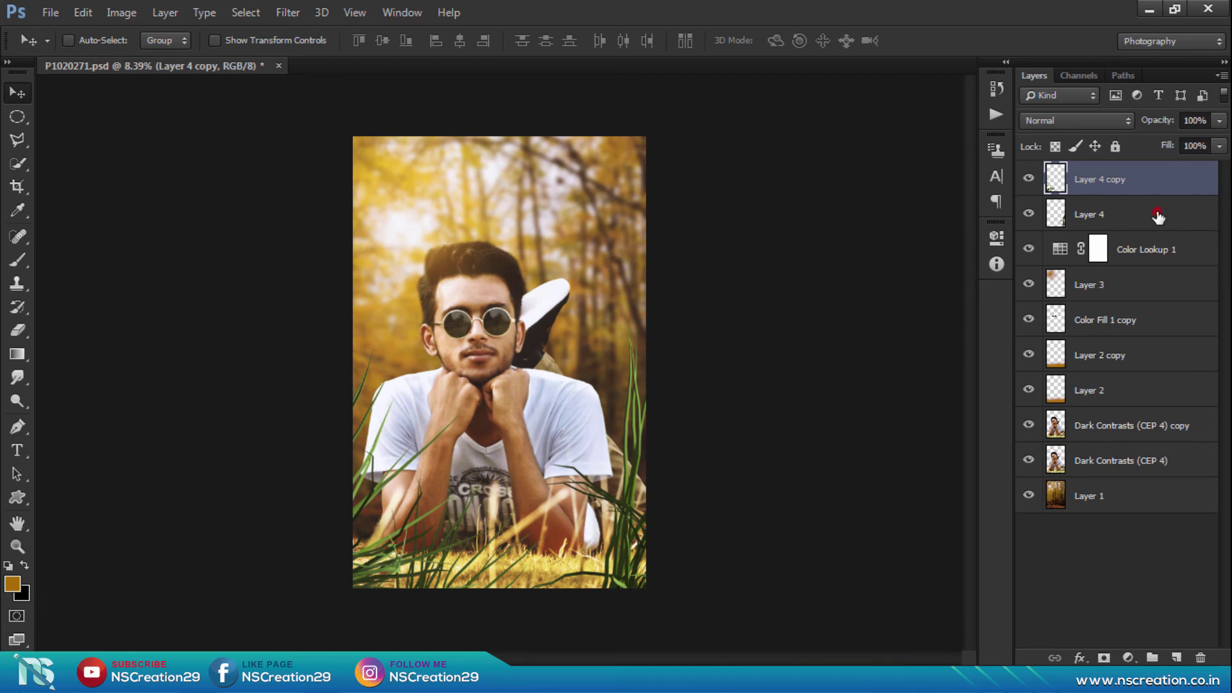
Merge Layer 4 and its copy into one grass layer.
shift+click(1158, 215)
right_click(1158, 215)
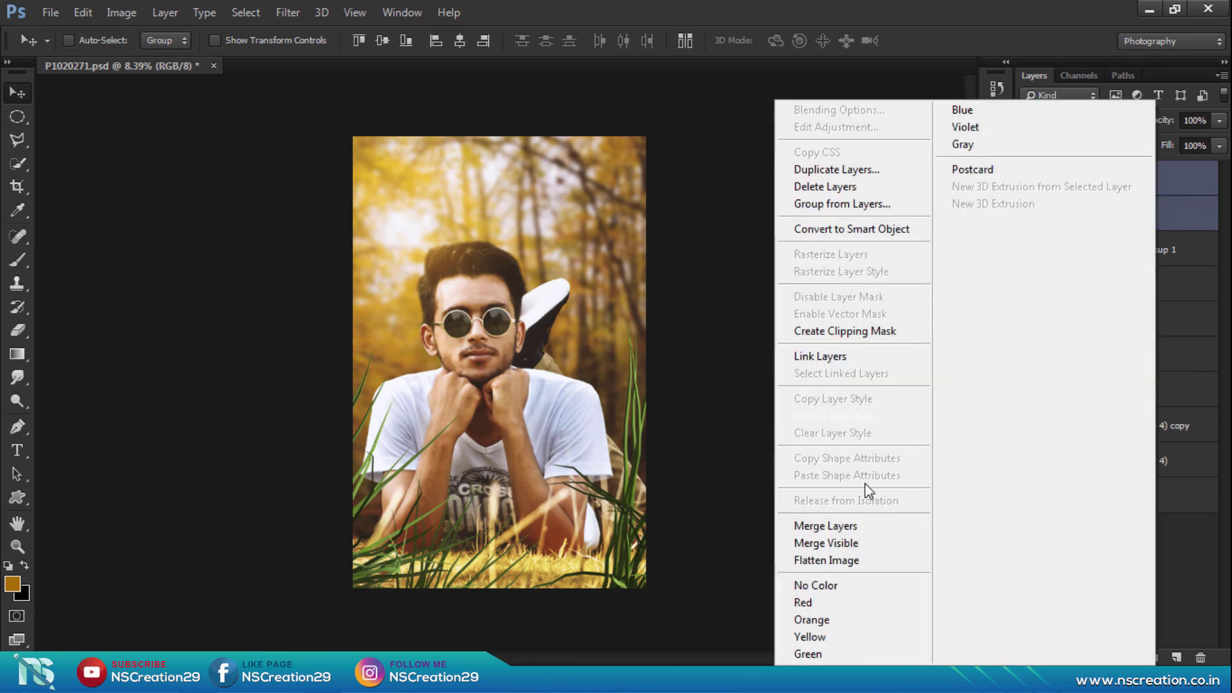
click(850, 526)
Add a clipped Color Balance to the grass: Red +62, Magenta -5, Yellow -16.
click(1127, 658)
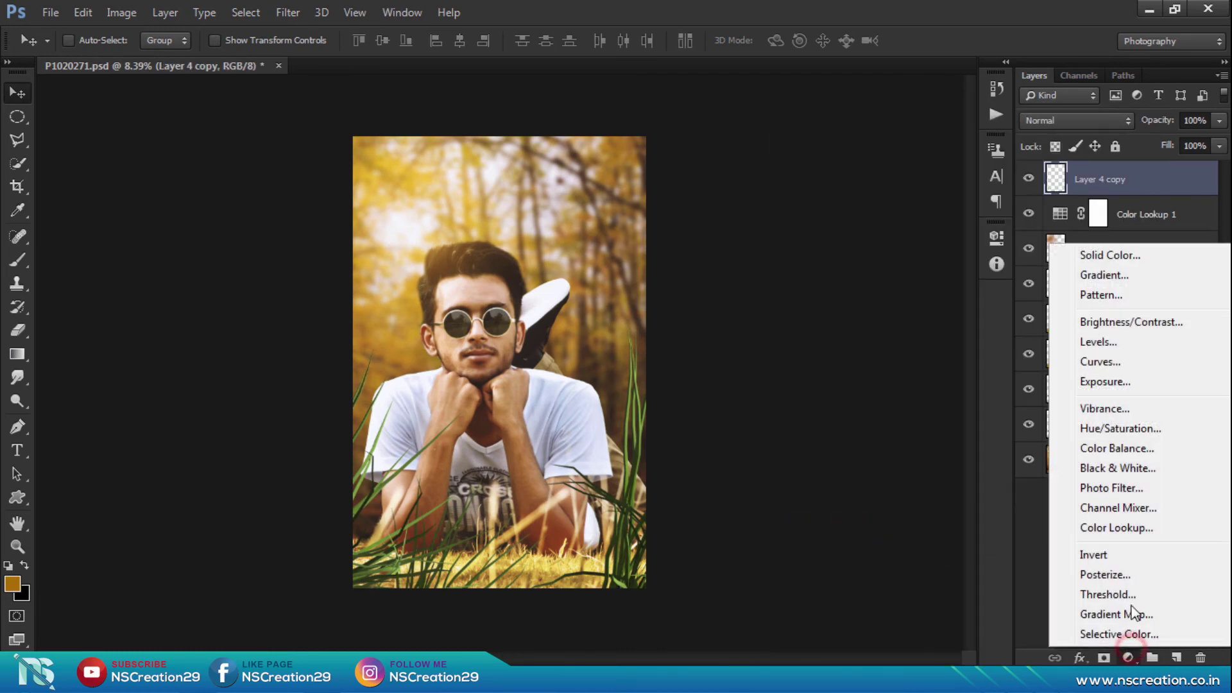
click(1129, 448)
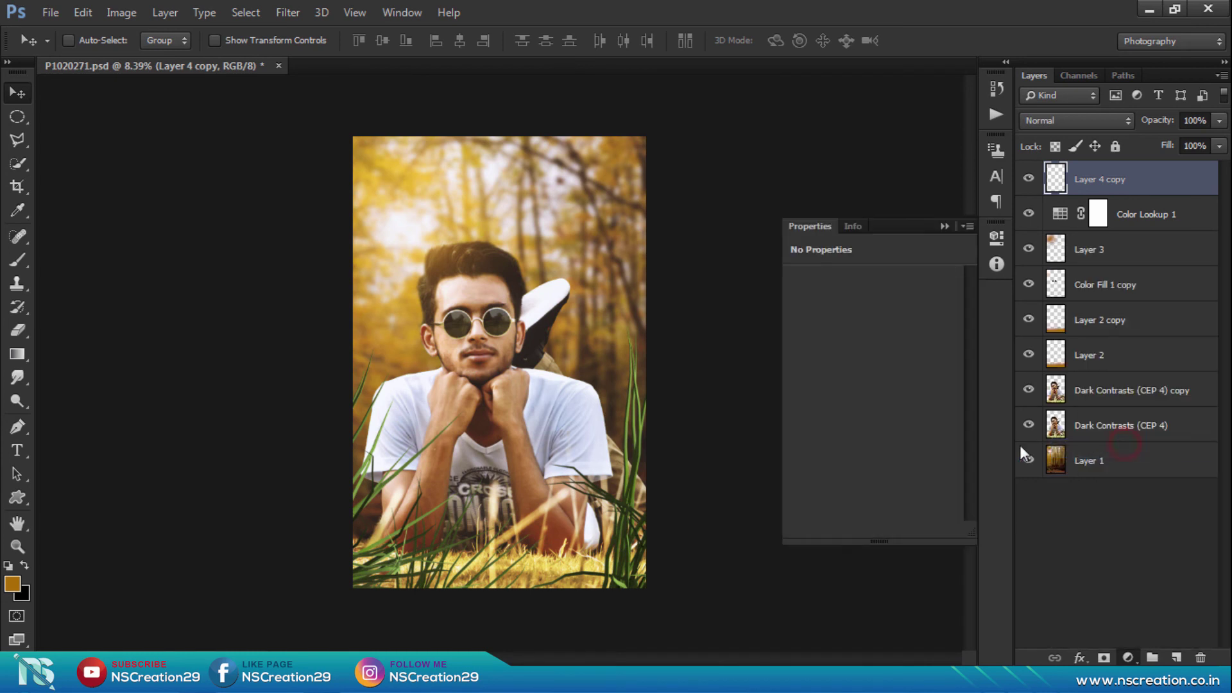
click(838, 530)
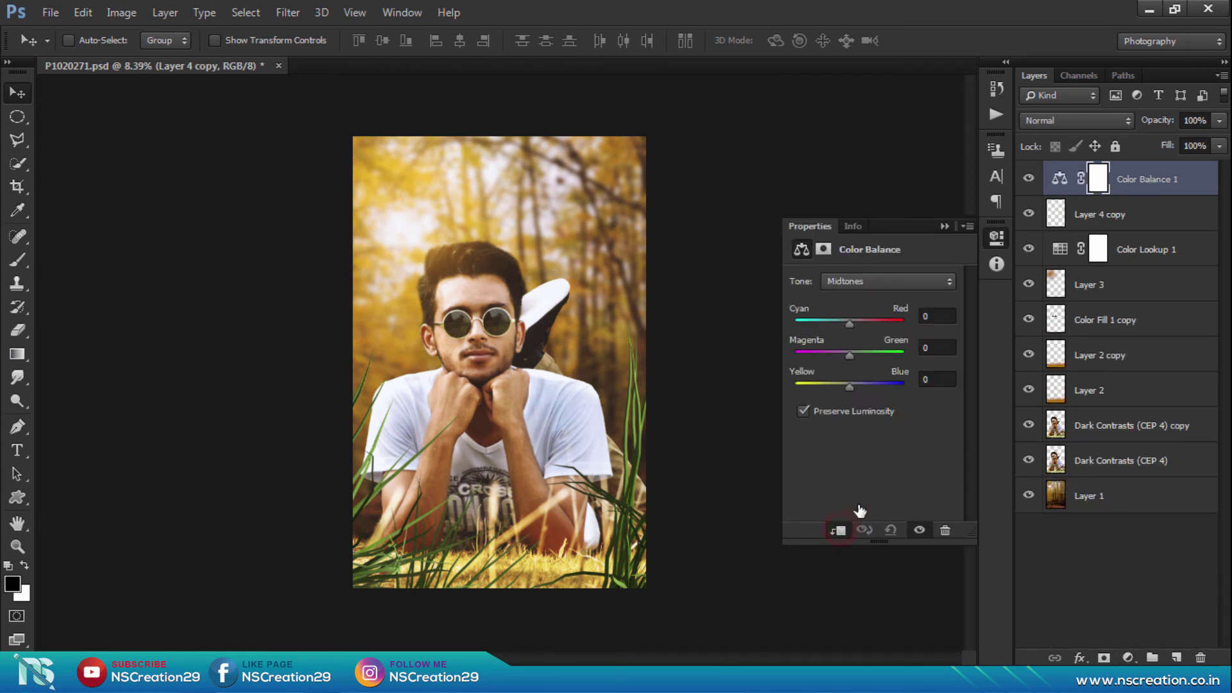
click(859, 321)
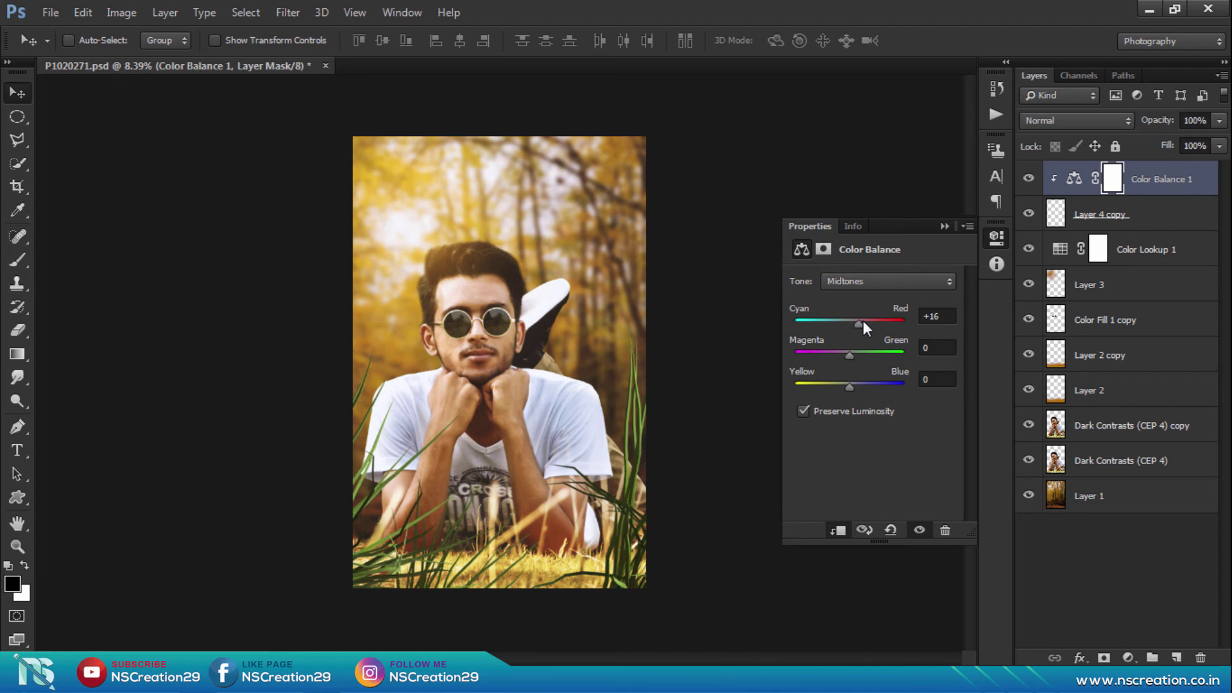
click(868, 321)
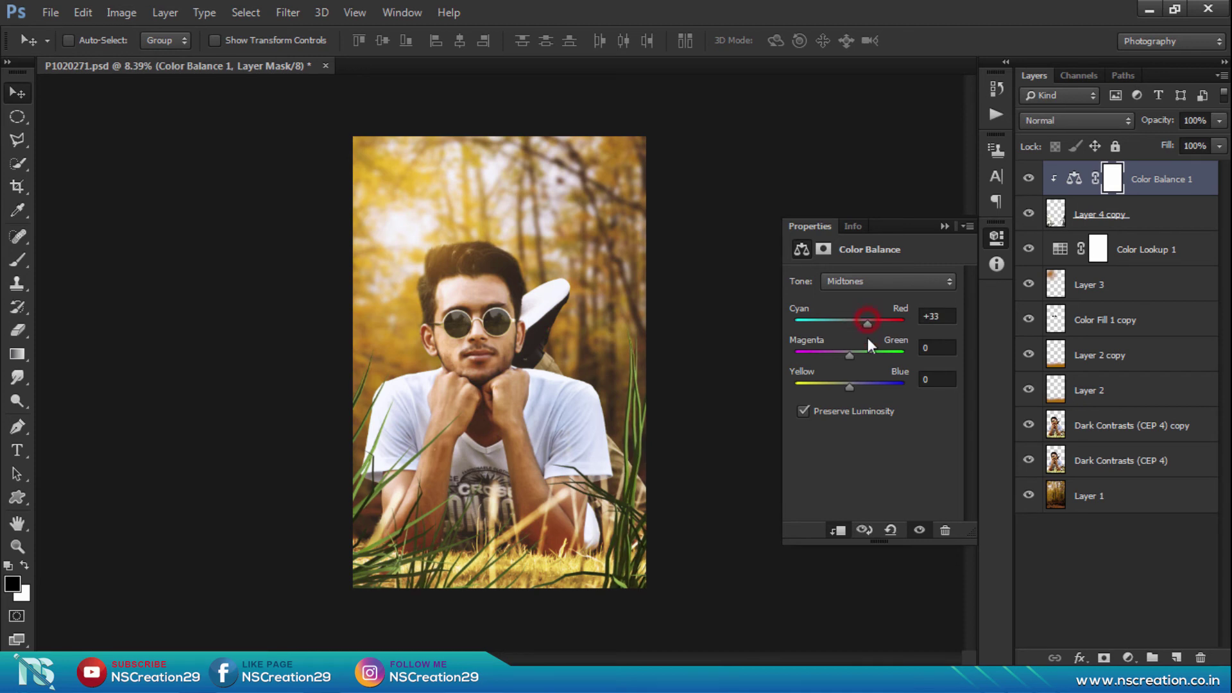
click(841, 384)
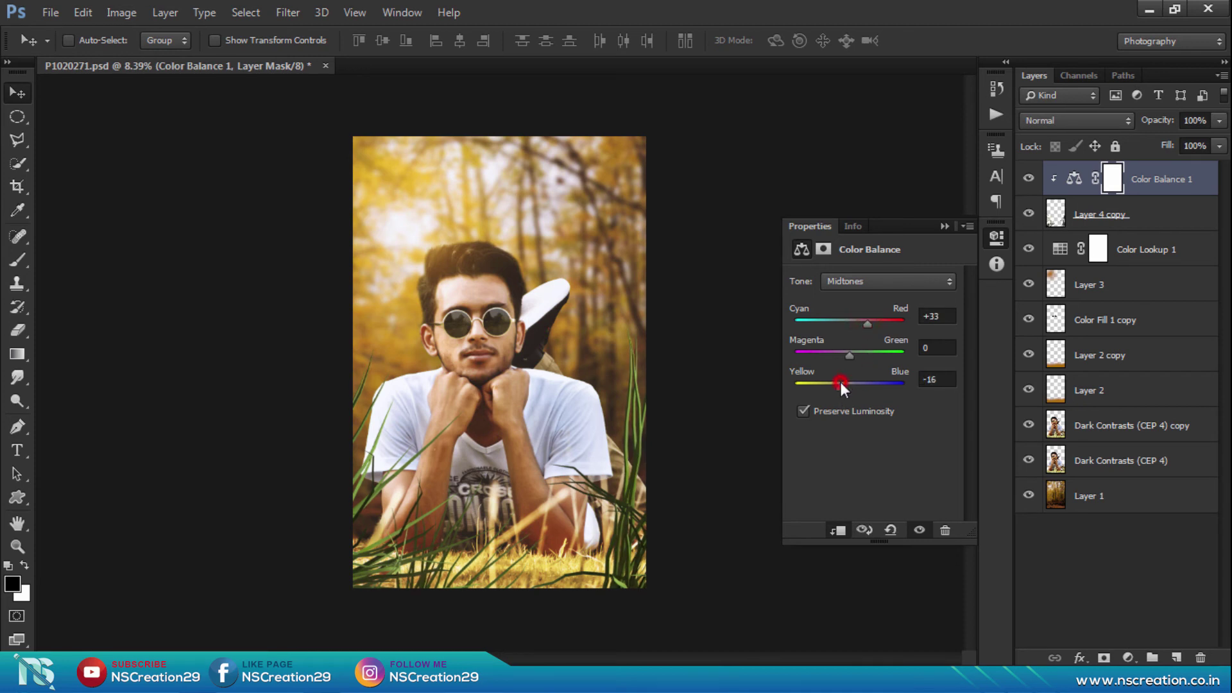
click(873, 321)
click(884, 321)
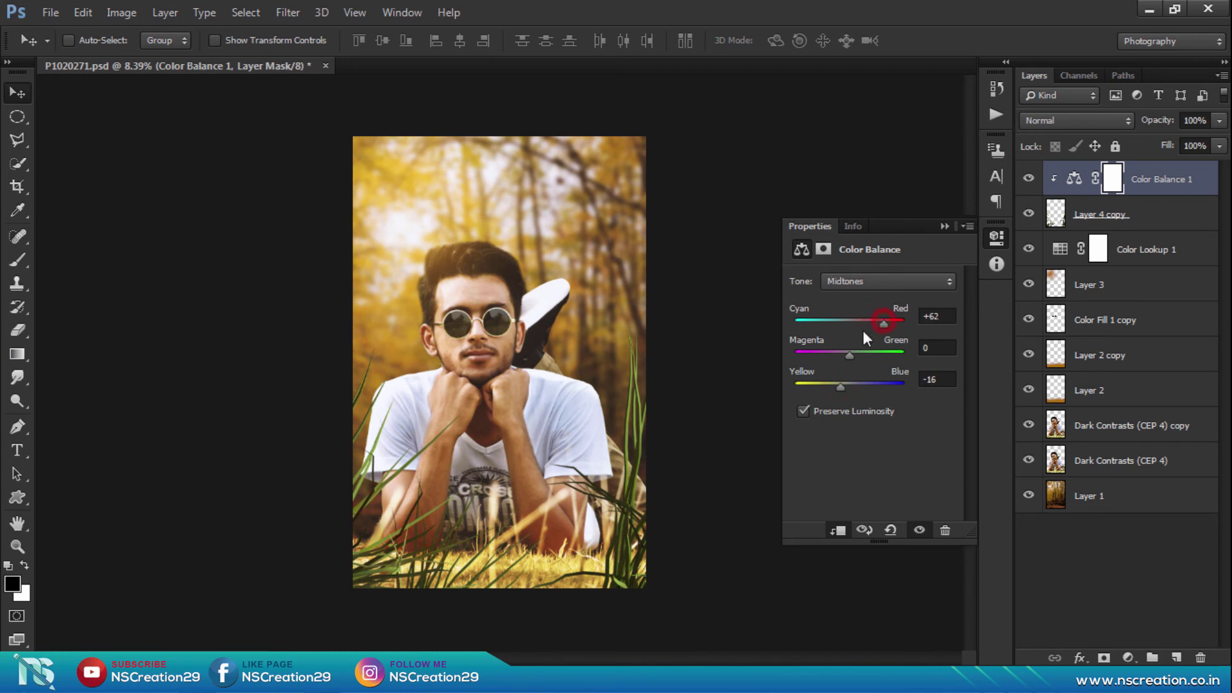
click(840, 356)
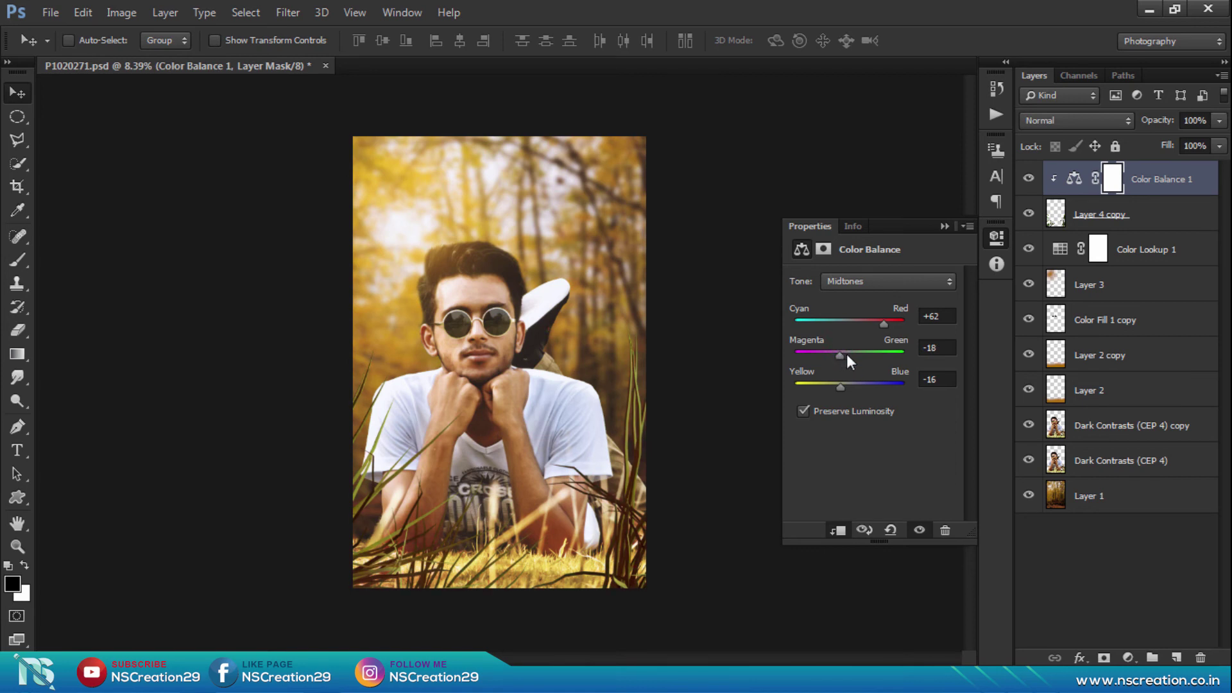
click(847, 355)
click(945, 226)
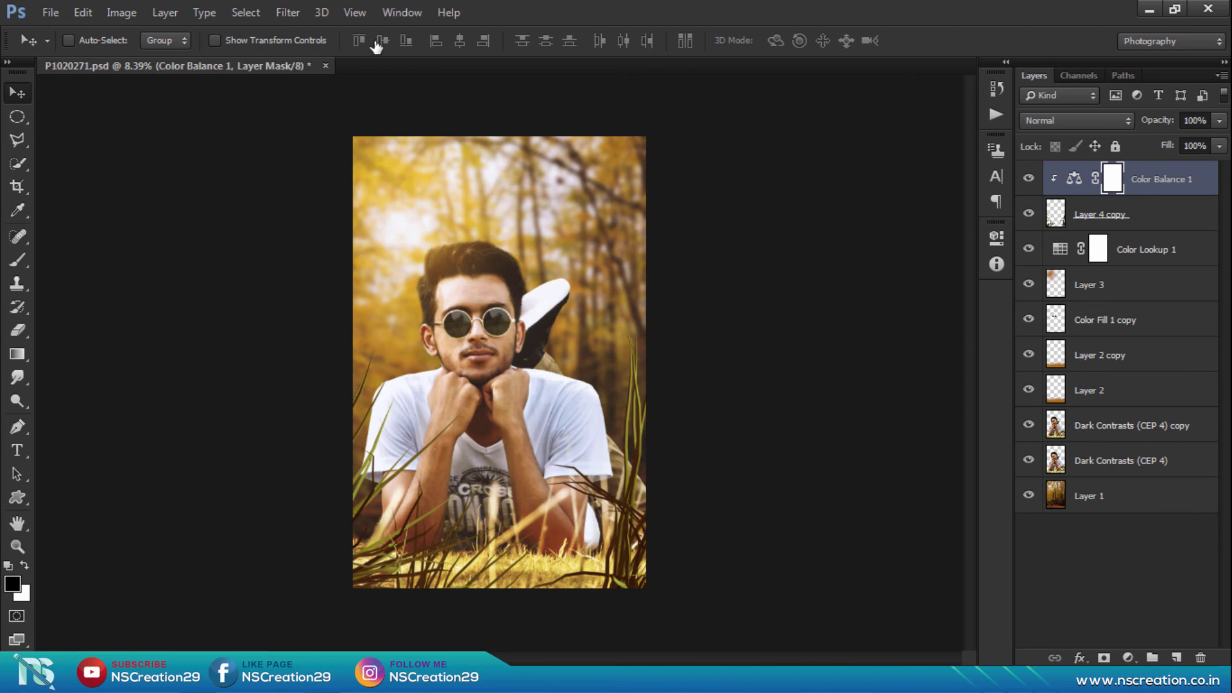
key(alt+bracketleft)
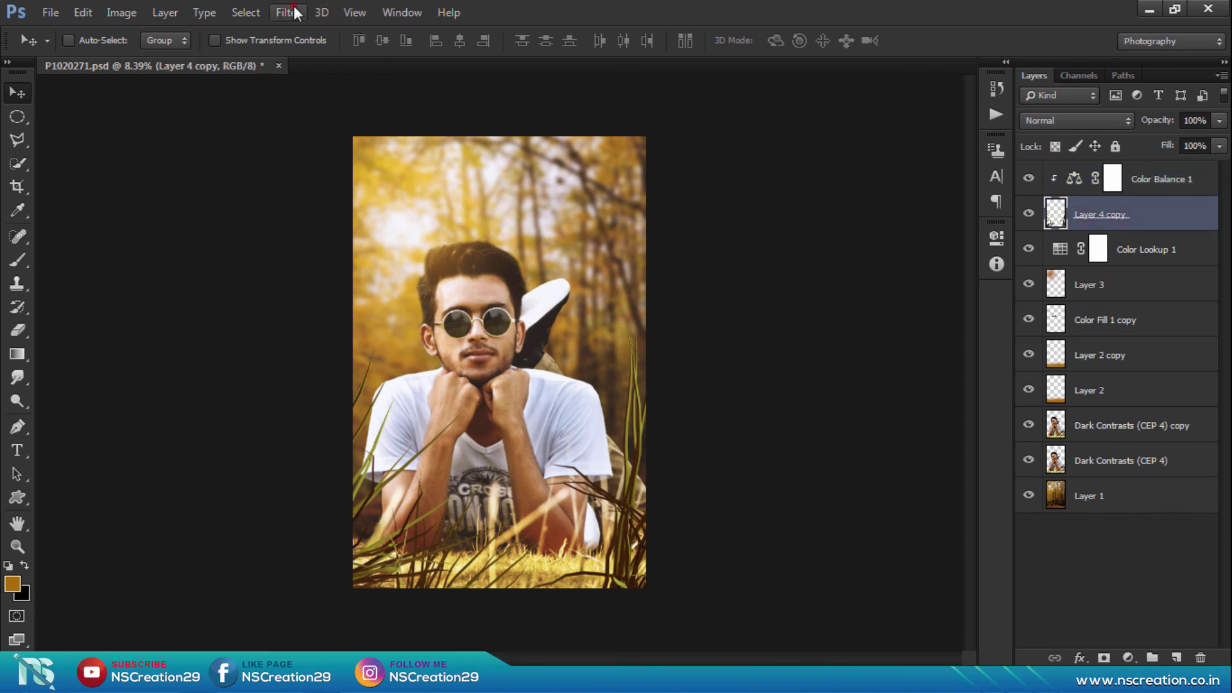
Apply a 30.5-pixel Gaussian Blur to the Layer 4 copy grass.
click(297, 14)
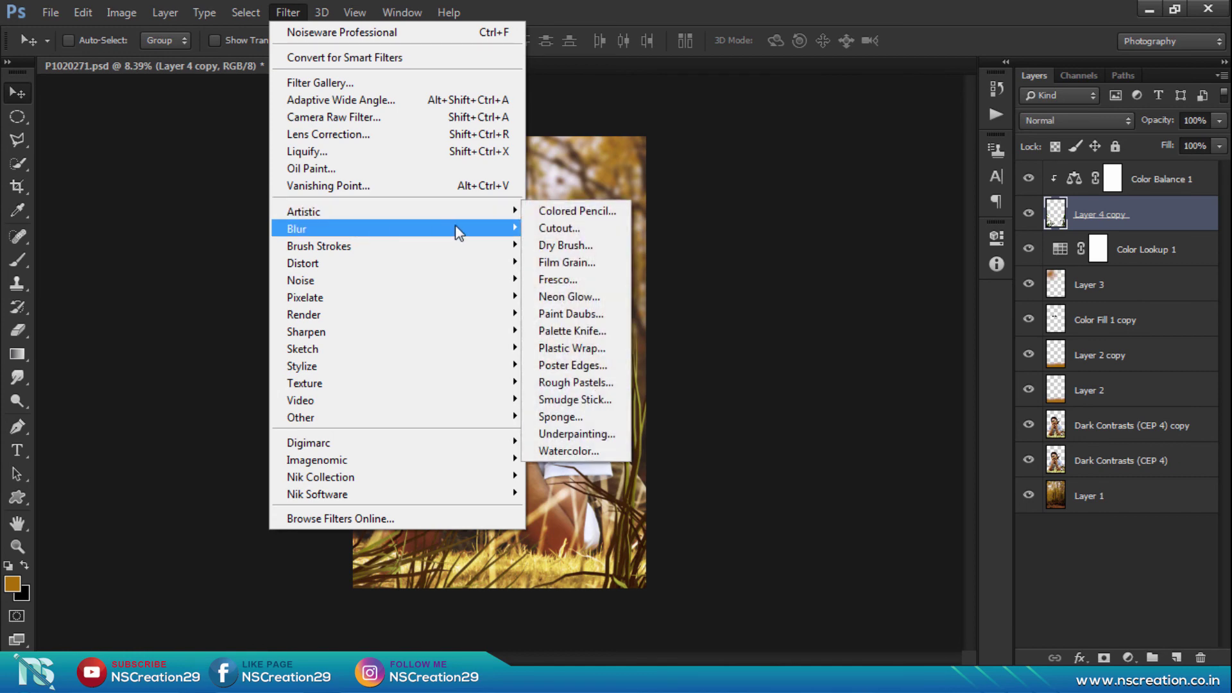
mouse_move(297, 228)
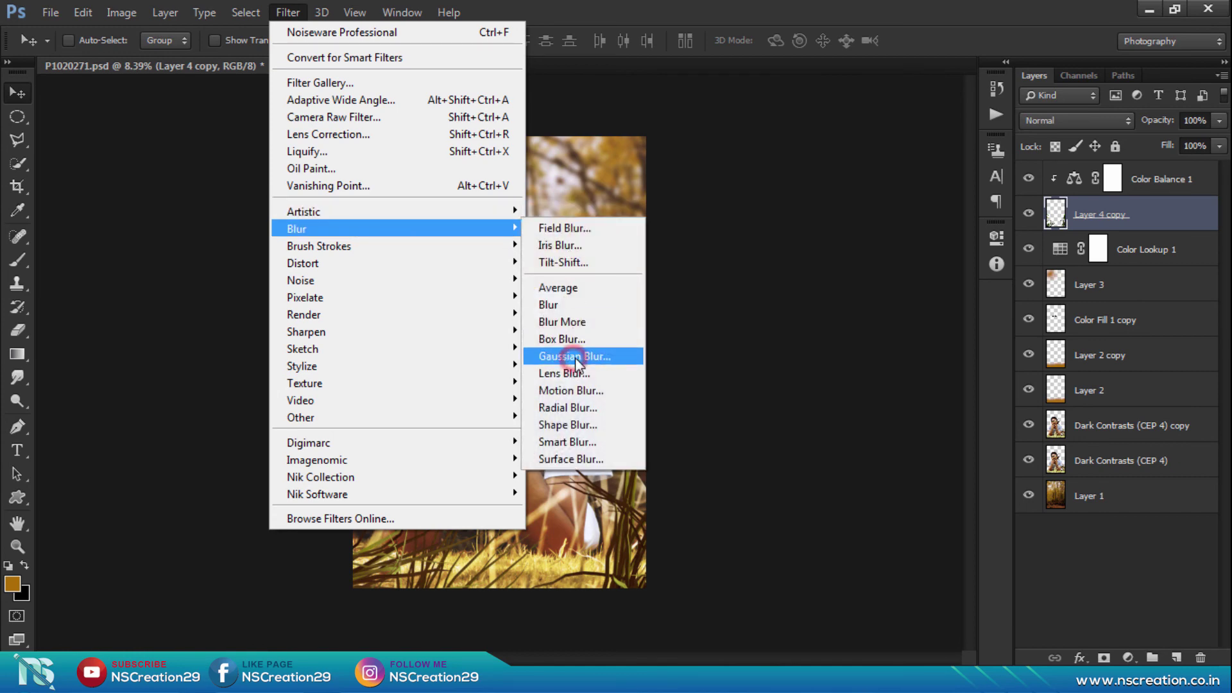
click(574, 357)
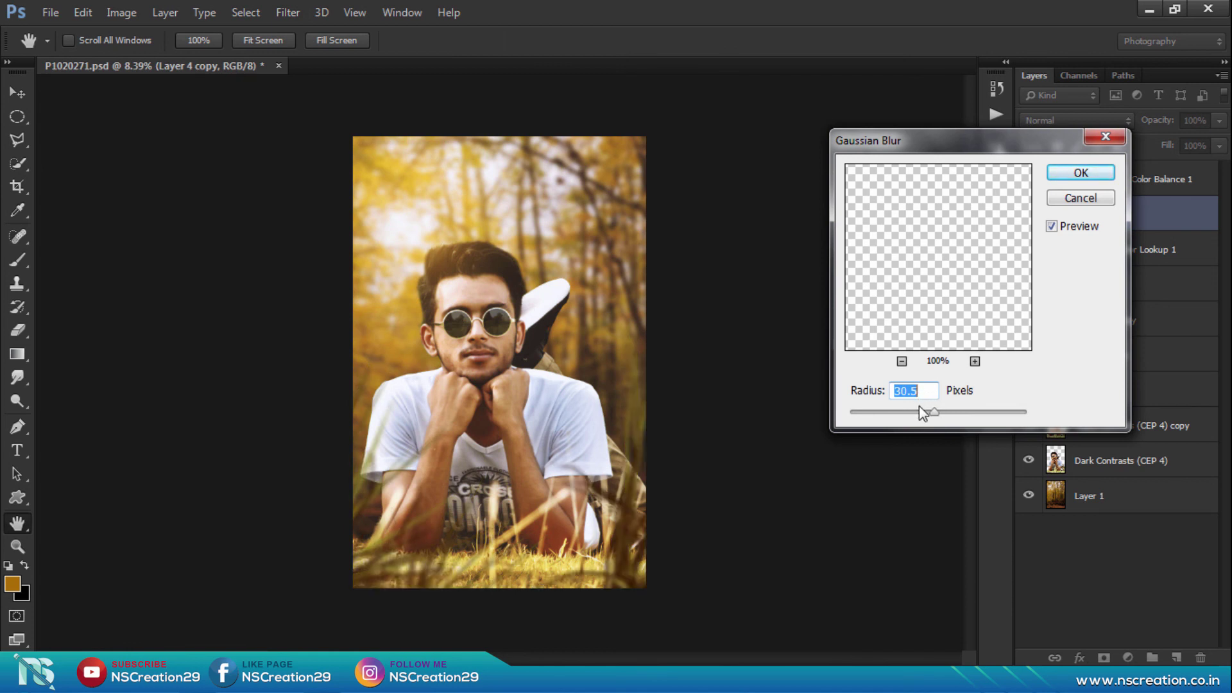
click(1070, 170)
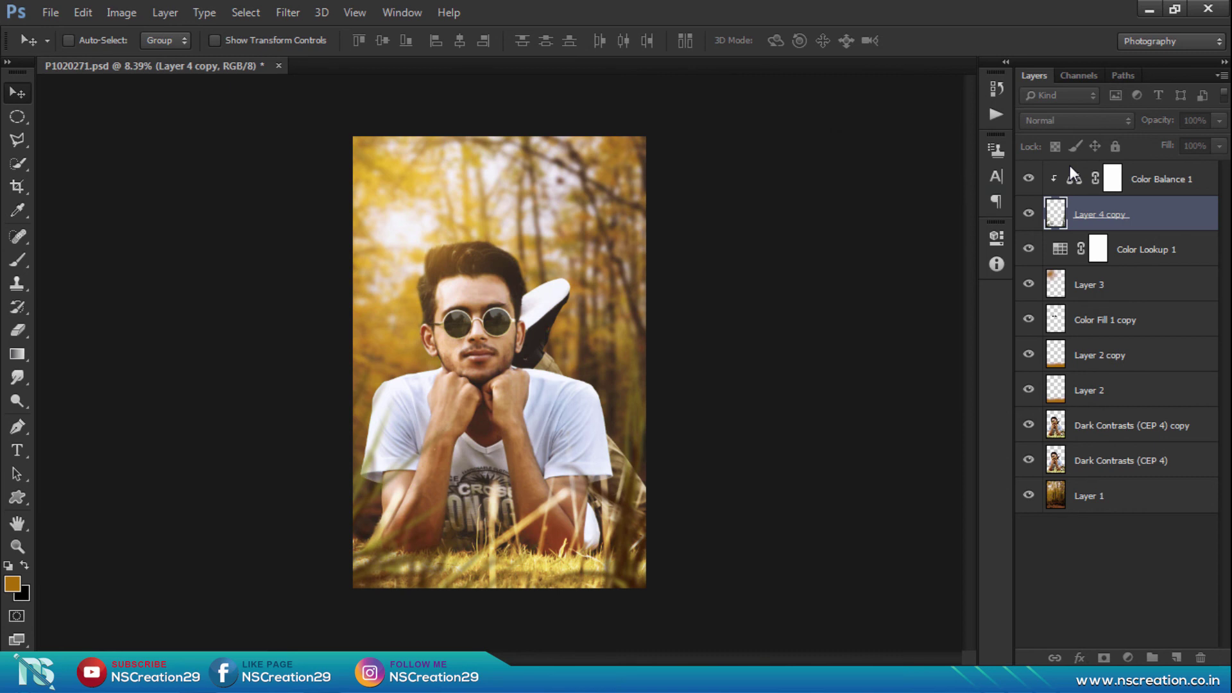
click(1136, 250)
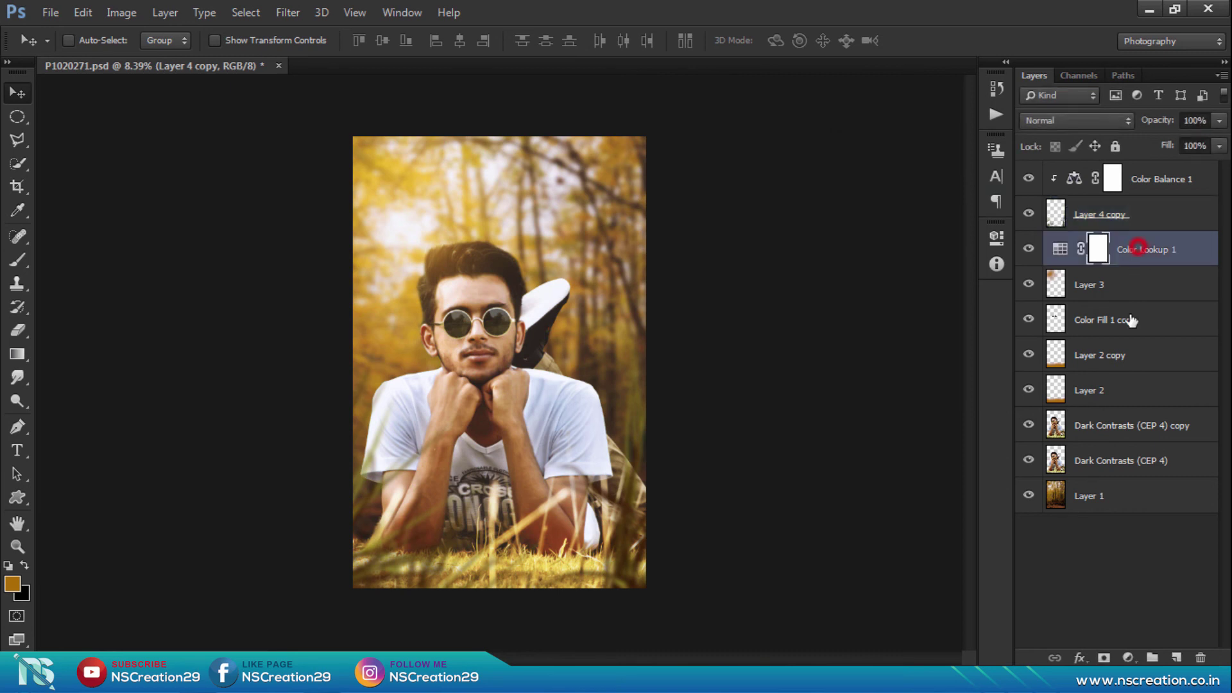
Add a Gradient Fill layer starting from the Neutral Density gradient preset.
click(1126, 659)
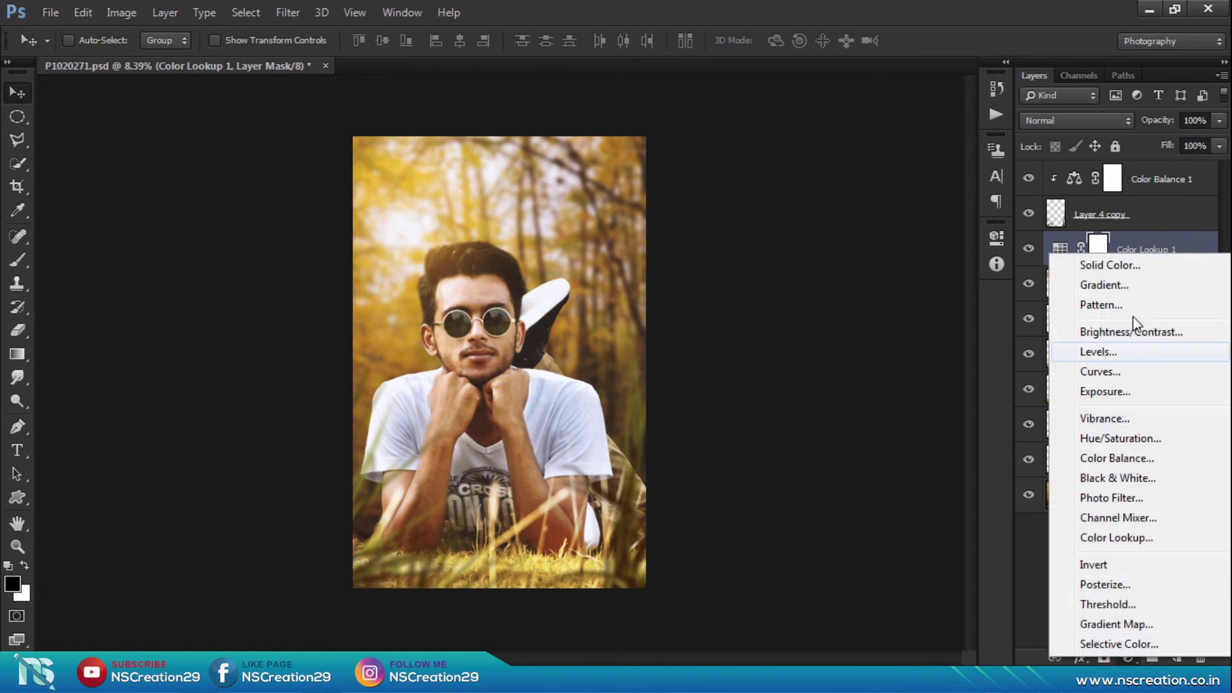
click(1104, 286)
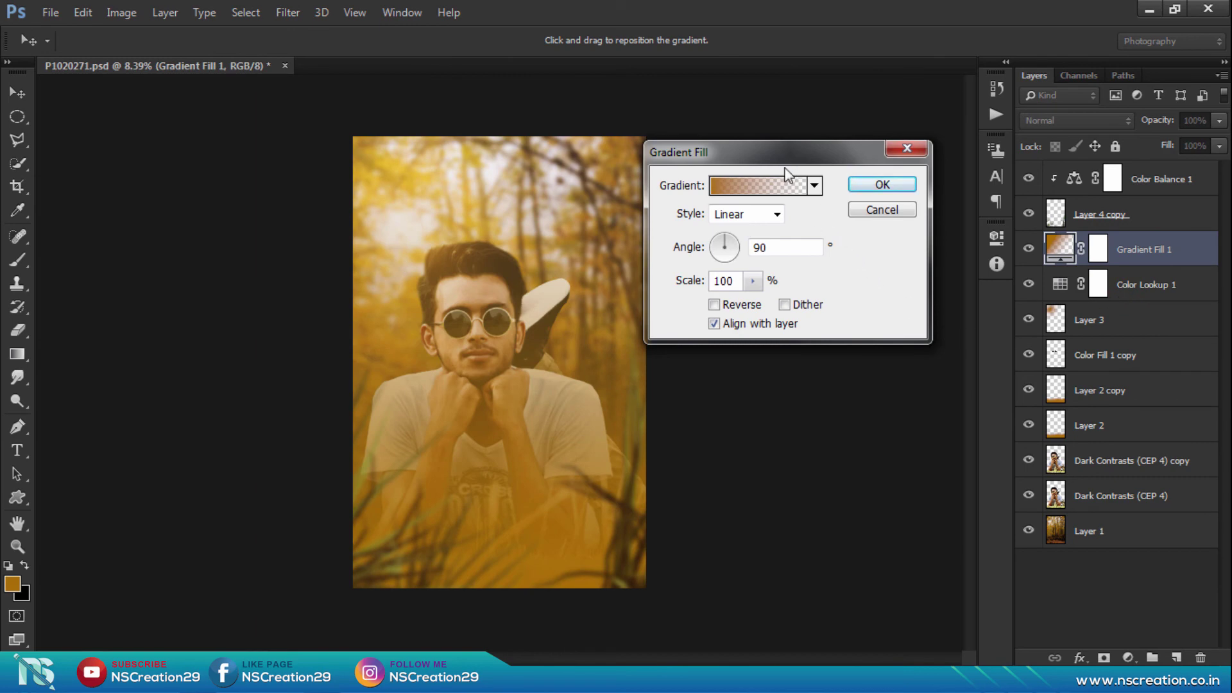
click(770, 190)
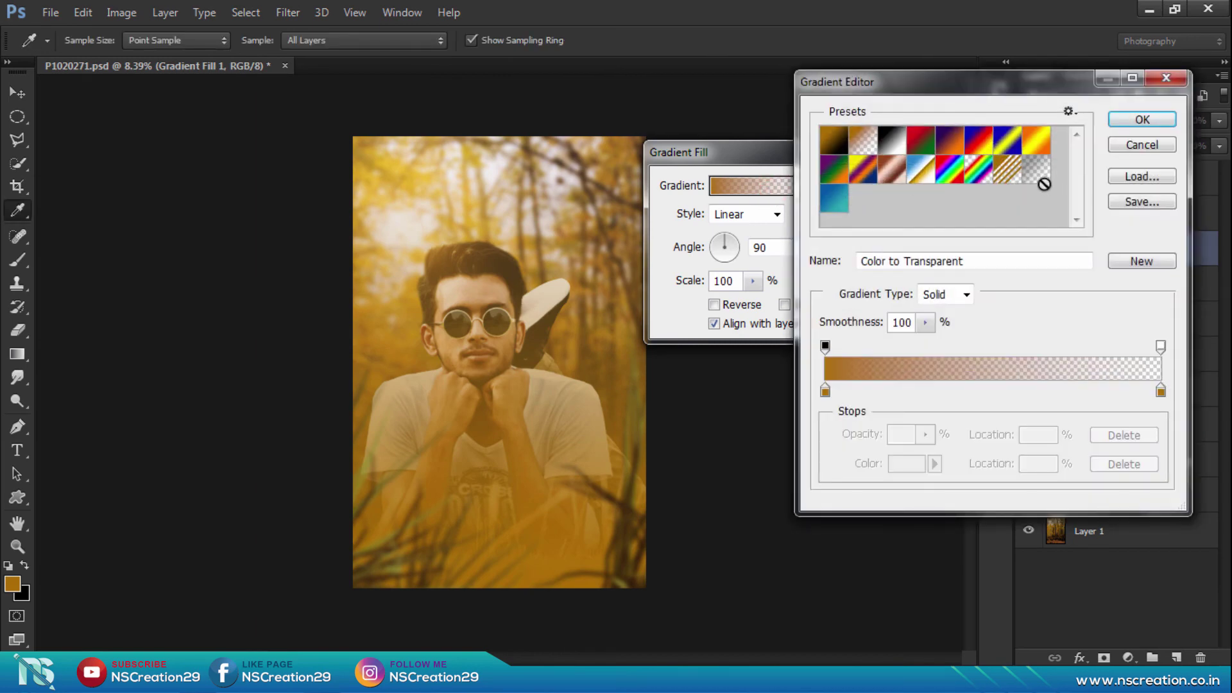
click(1037, 172)
Make the gradient full-opacity black fading out at 47%, and set the fill to 41% opacity.
click(825, 347)
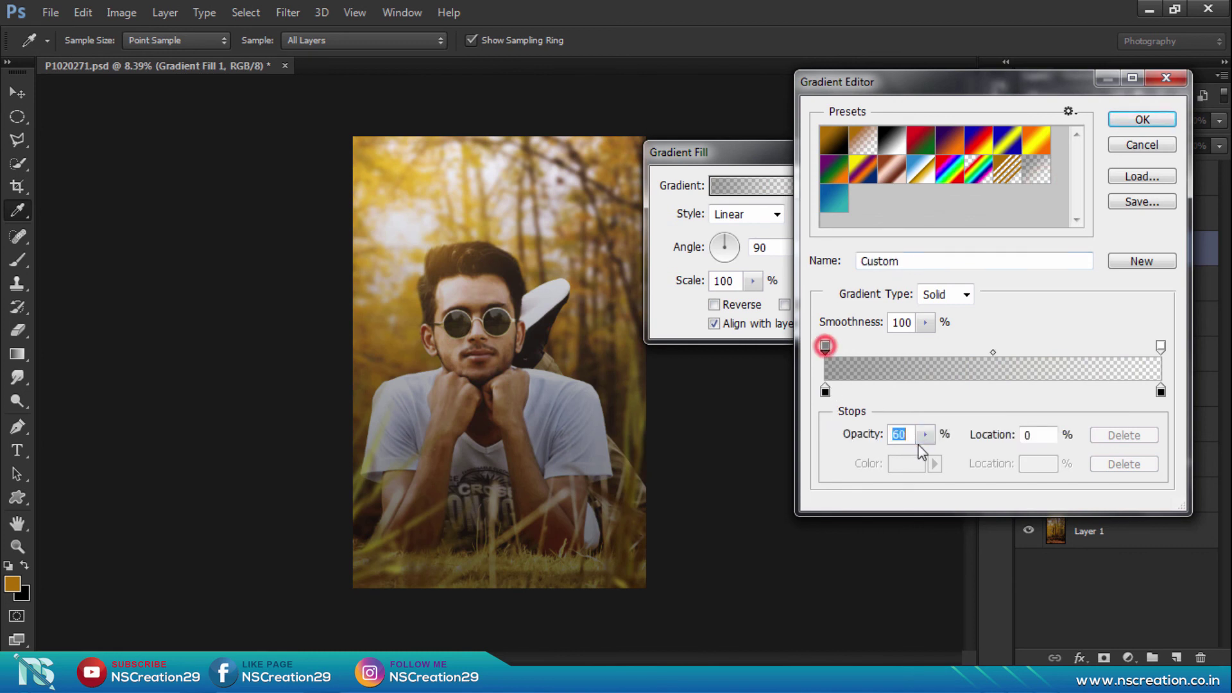
click(925, 435)
drag(926, 449, 1041, 457)
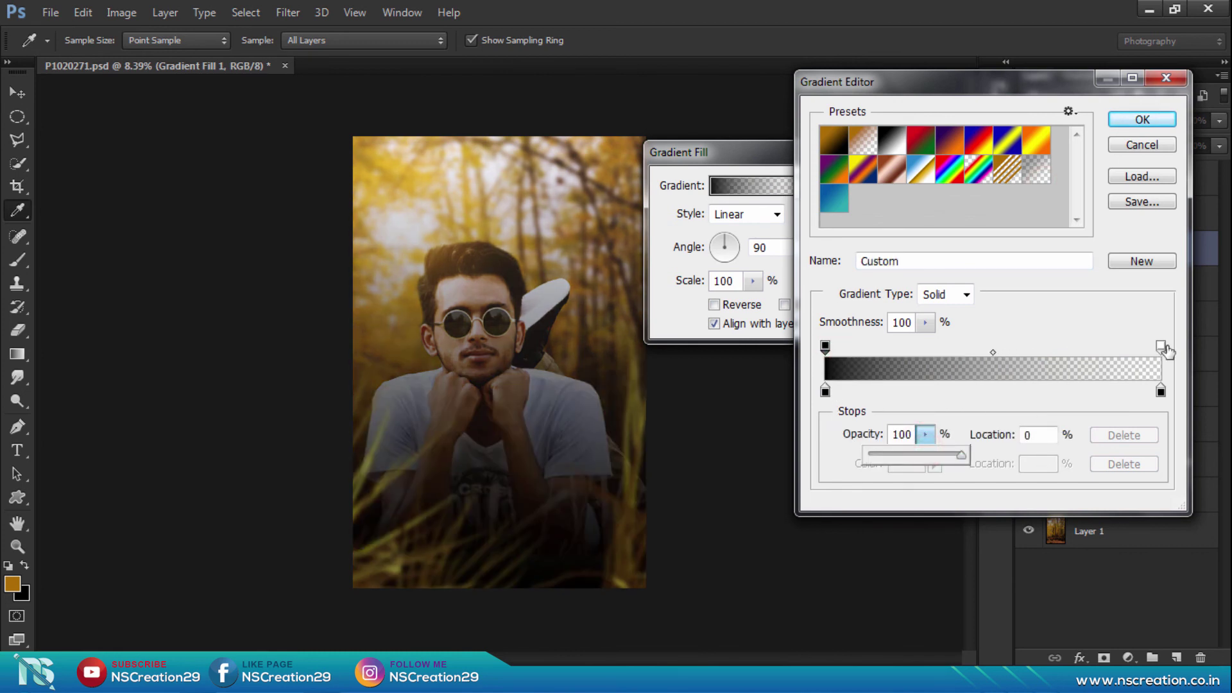
drag(1161, 346, 981, 347)
click(1142, 120)
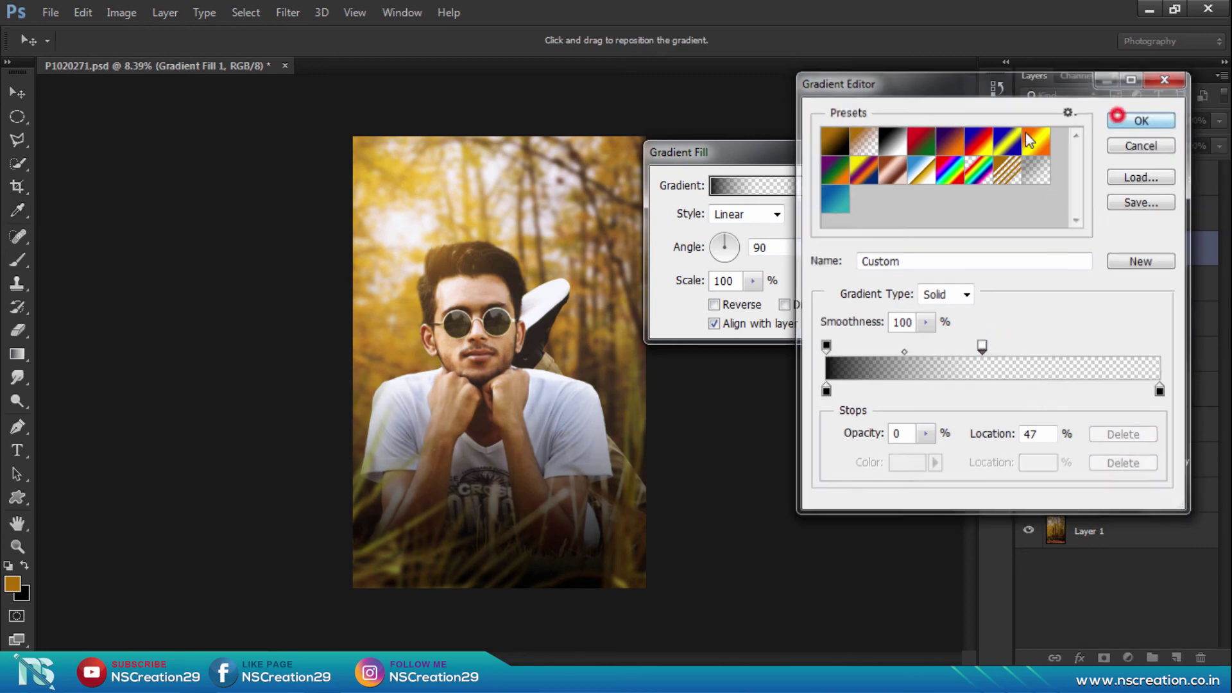
click(891, 186)
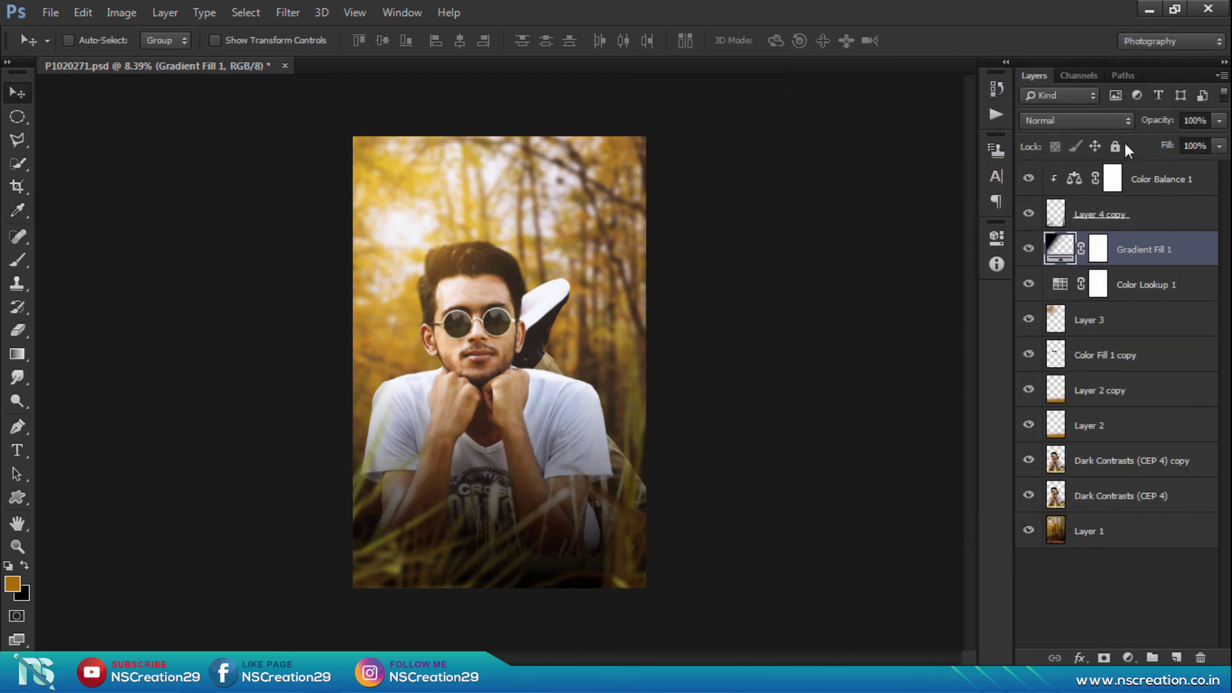
drag(1149, 126, 1125, 129)
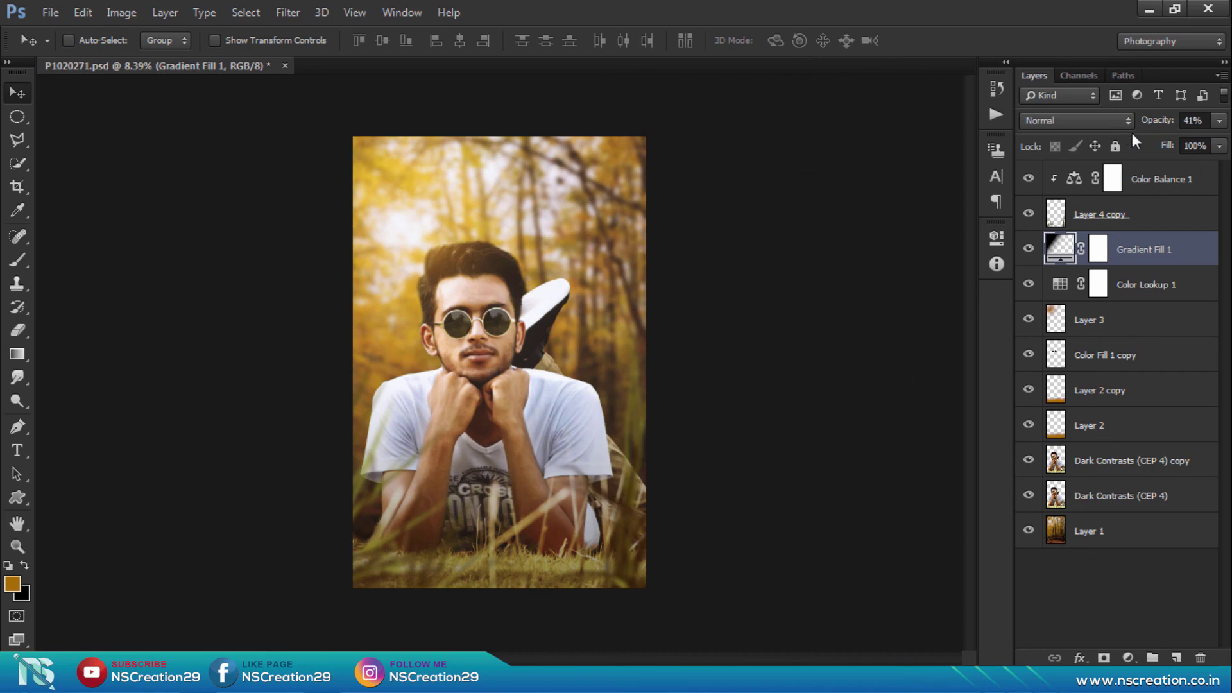